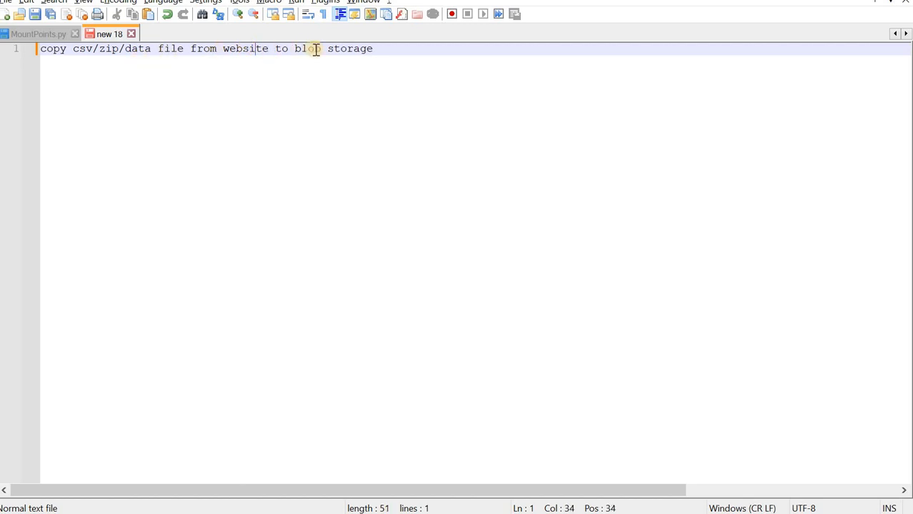
Switch to Chrome and examine the Stats NZ list of downloadable CSV files across the Economy, COVID-19 trade and Environment sections.
double_click(83, 49)
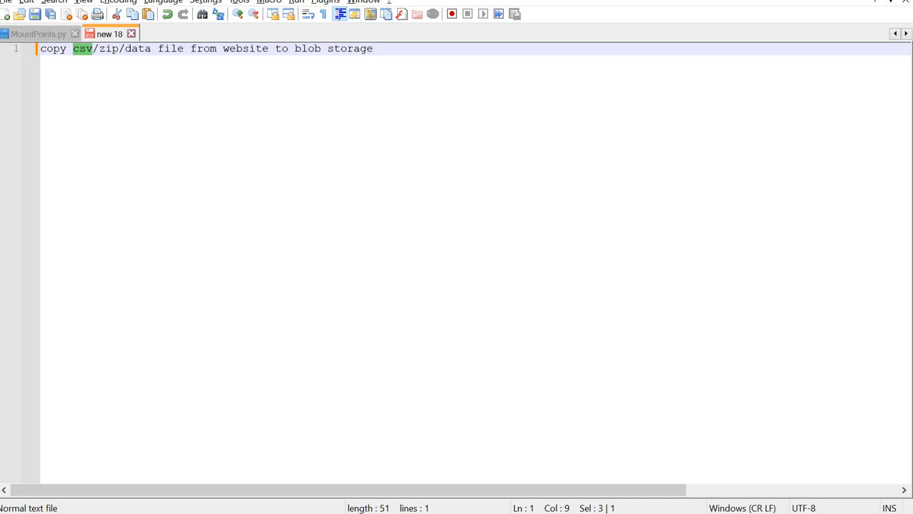
left_click(57, 252)
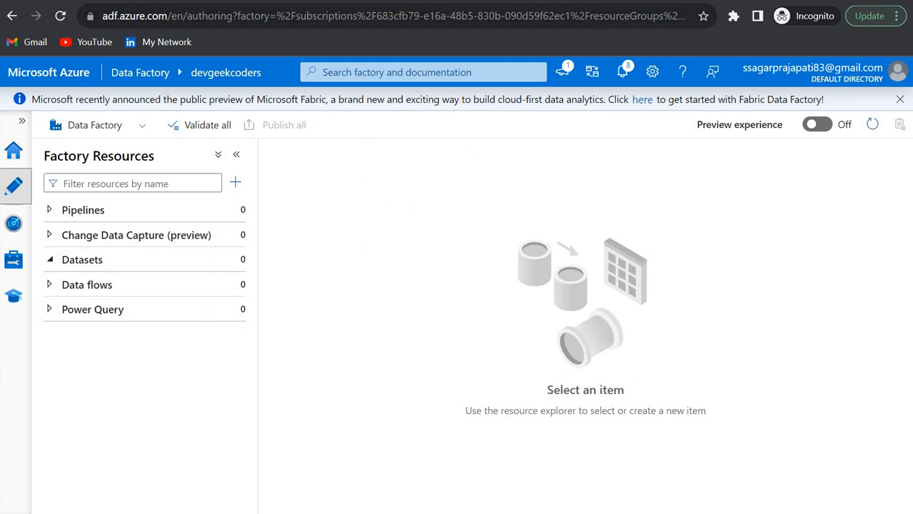
key("ctrl+Tab")
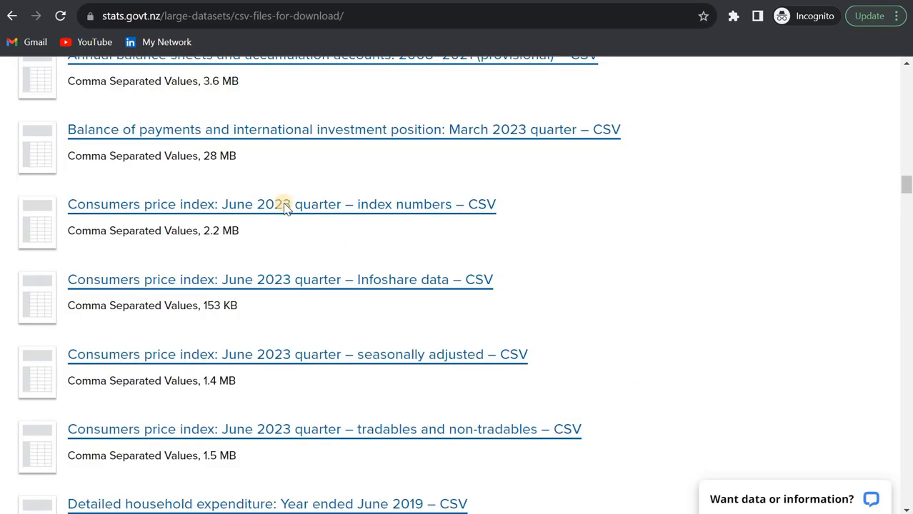
scroll(281, 204, "up", 3)
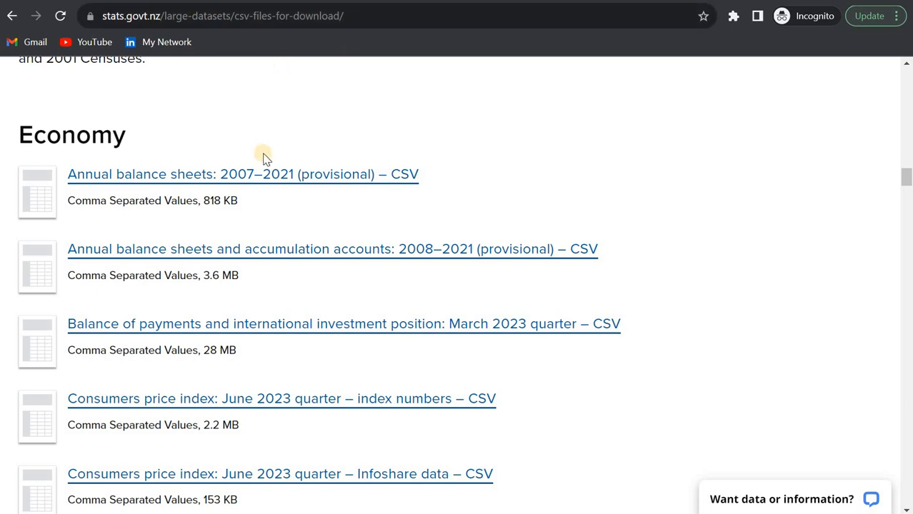
scroll(264, 158, "up", 2)
scroll(264, 157, "down", 1)
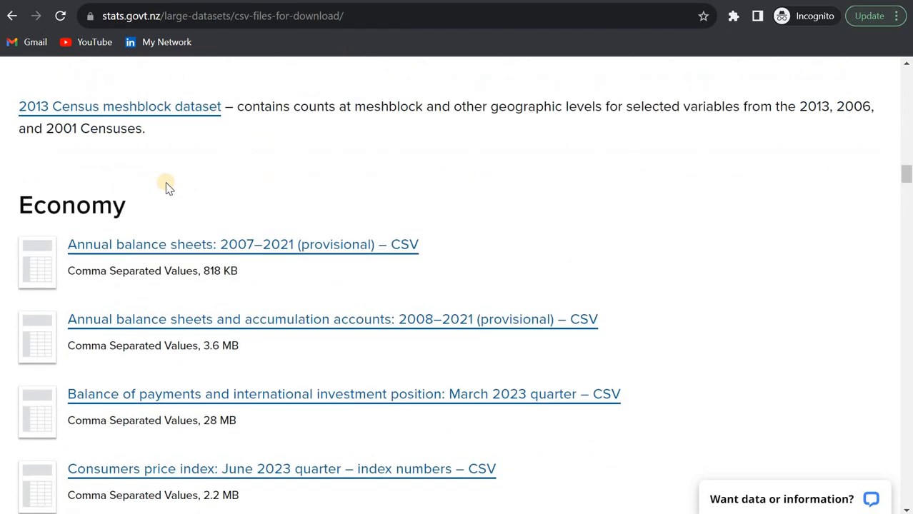
scroll(172, 193, "down", 1)
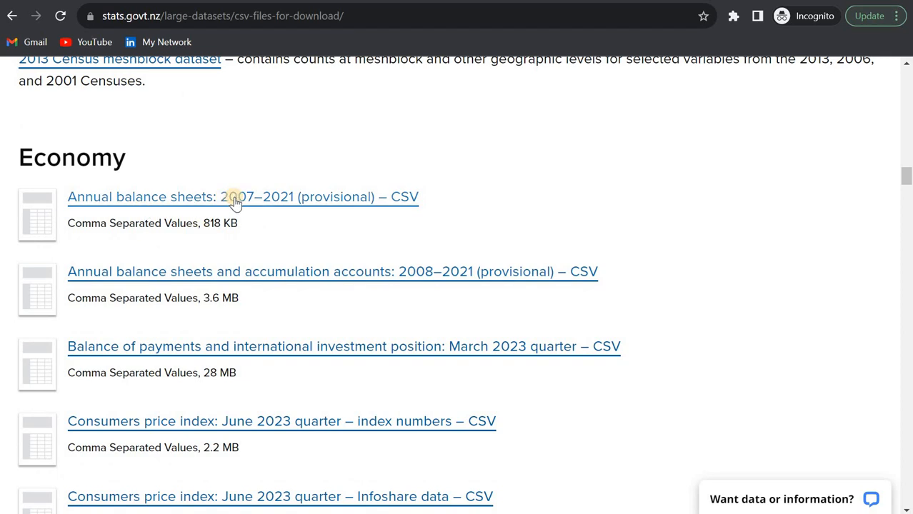
scroll(198, 250, "down", 1)
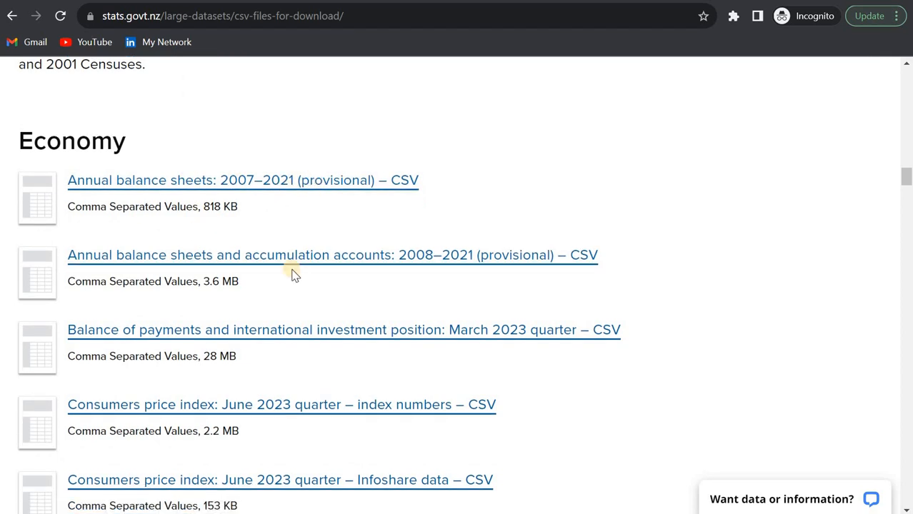
scroll(295, 275, "down", 7)
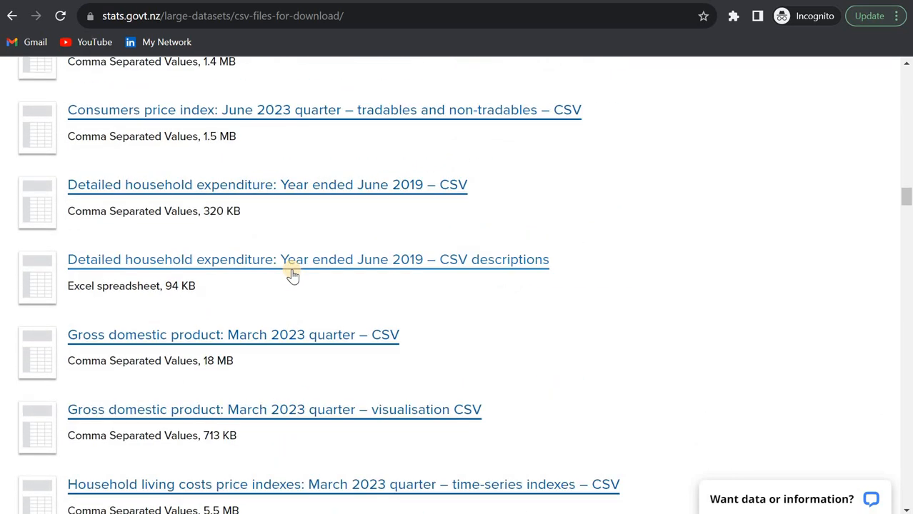
scroll(295, 275, "up", 3)
scroll(295, 275, "up", 4)
scroll(295, 275, "down", 15)
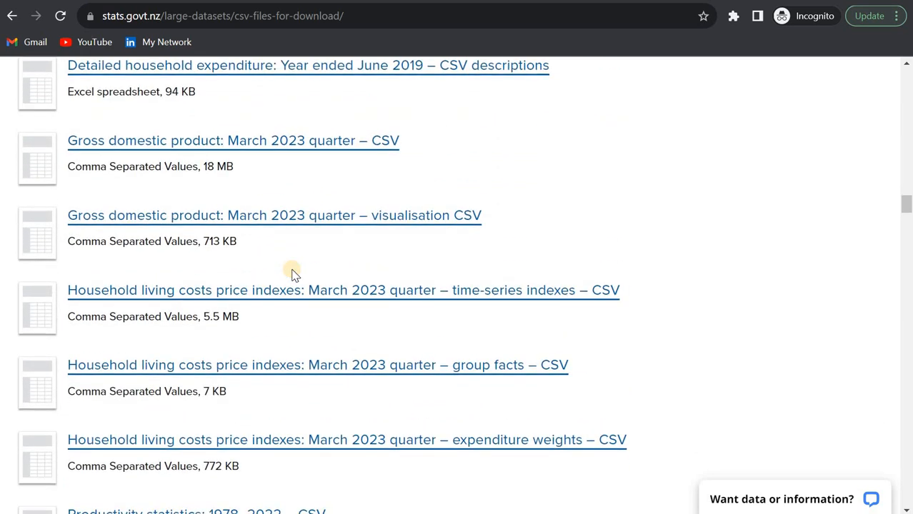
scroll(293, 275, "down", 3)
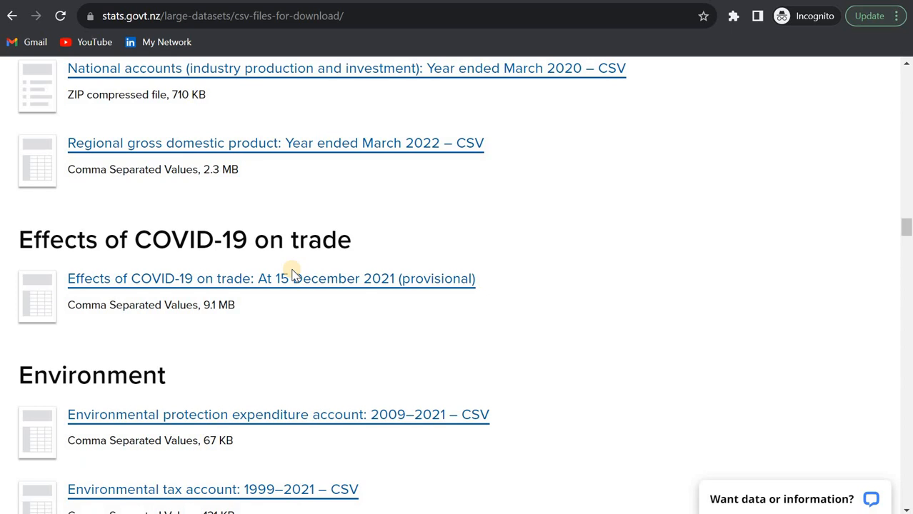
scroll(293, 275, "down", 2)
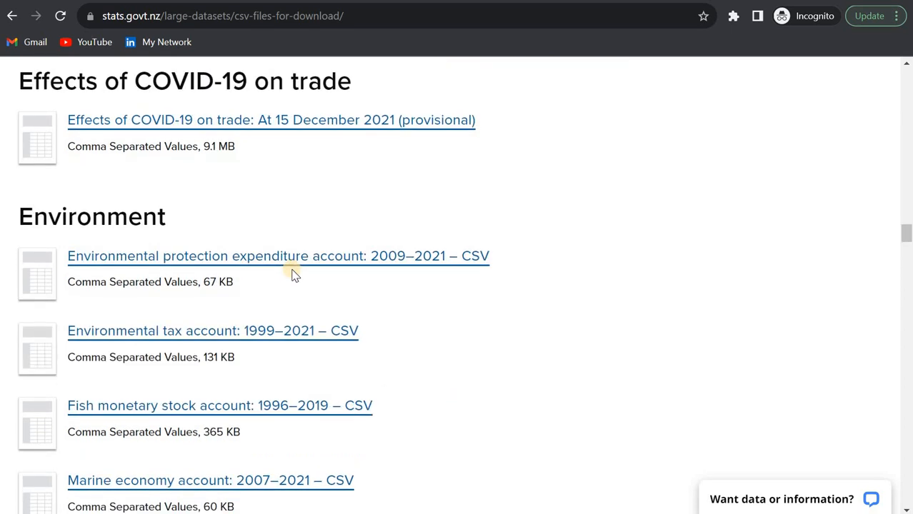
scroll(293, 275, "up", 18)
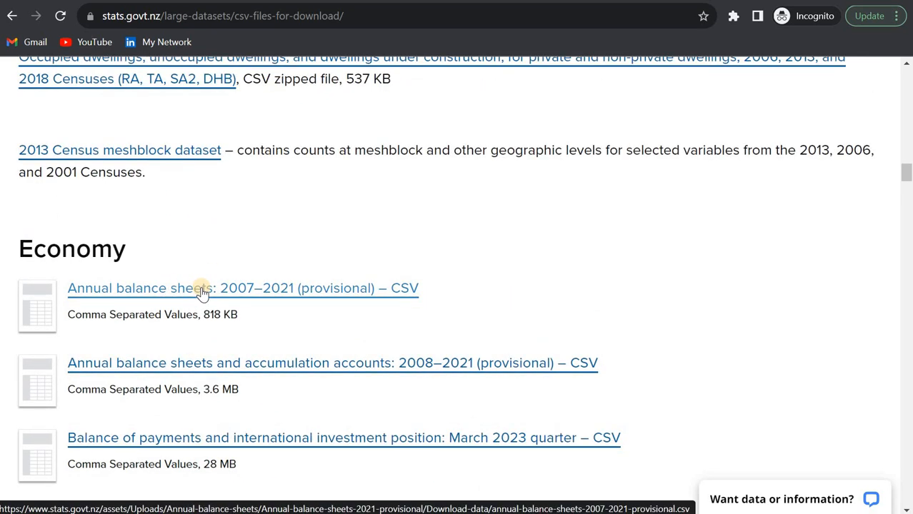
Copy the link address of "Annual balance sheets: 2007–2021 (provisional) – CSV" and paste it into a blank tab's address to inspect its parts.
right_click(204, 293)
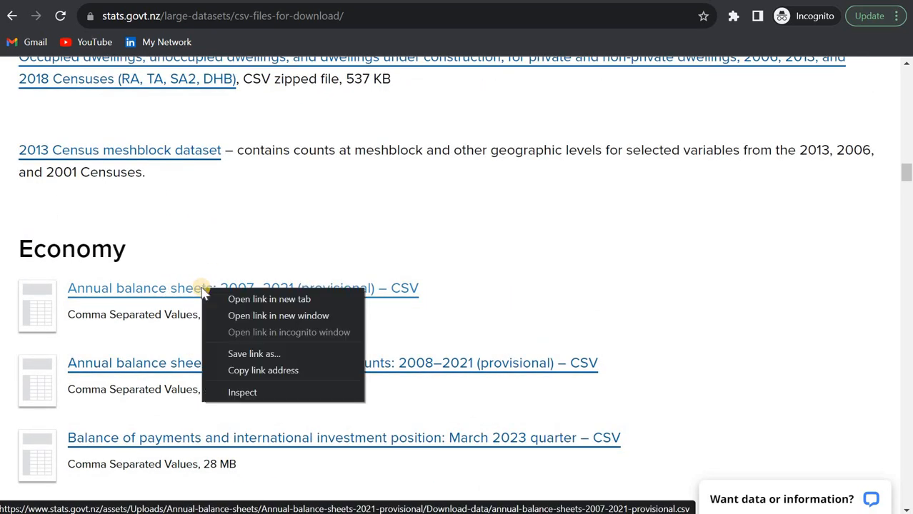
left_click(233, 370)
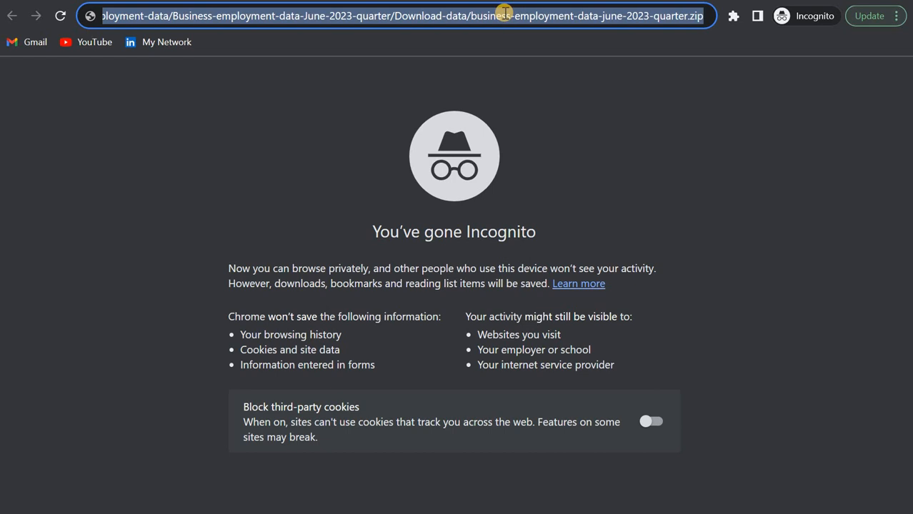
key("ctrl+v")
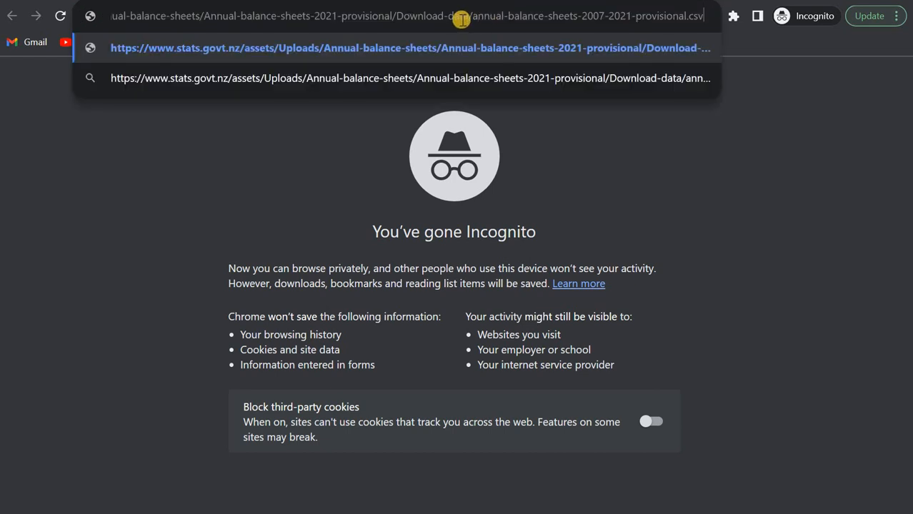
double_click(694, 16)
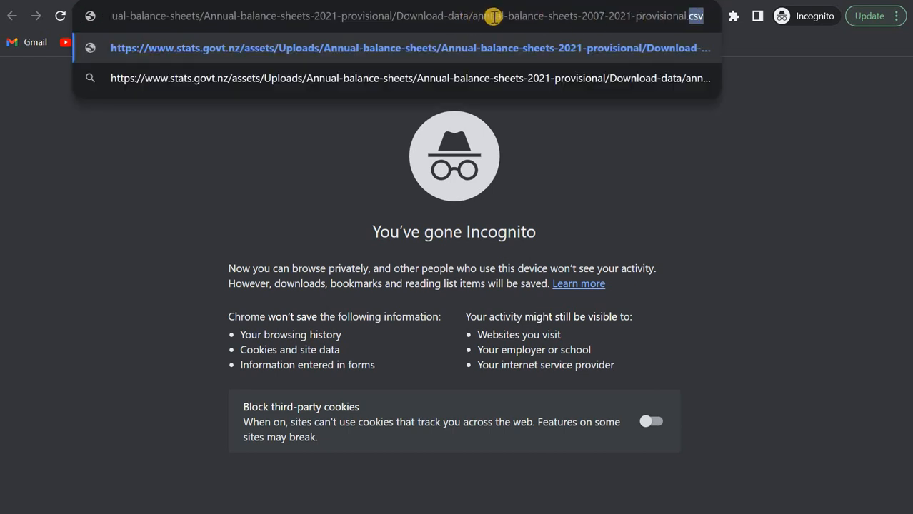
left_click_drag(477, 15, 237, 15)
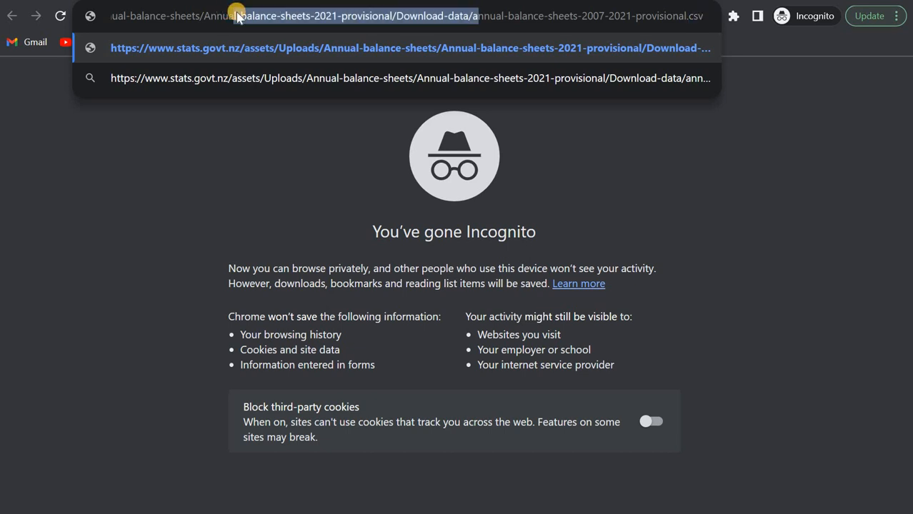
Switch to Notepad++ and paste the annual balance sheets 2007–2021 URL on line 3, leaving a blank line beneath the task description.
key("alt+Tab")
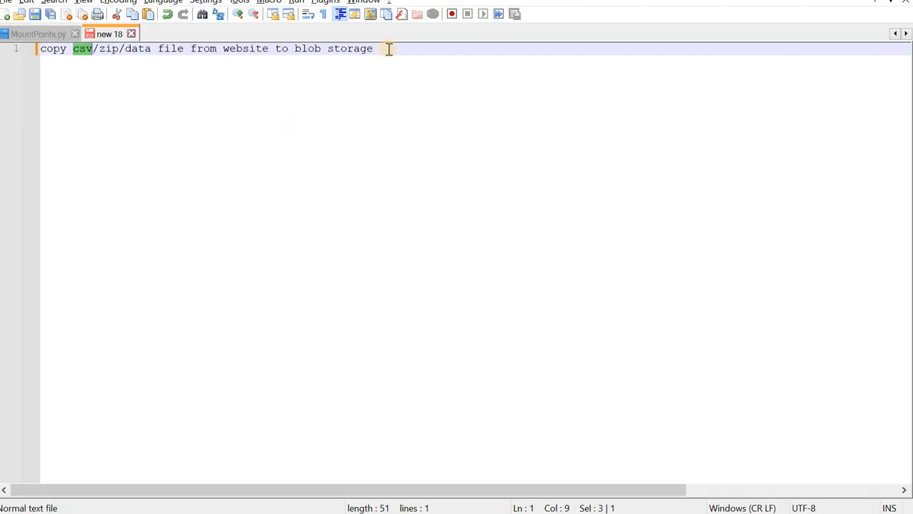
left_click(395, 47)
key("Return")
key("Return")
key("ctrl+v")
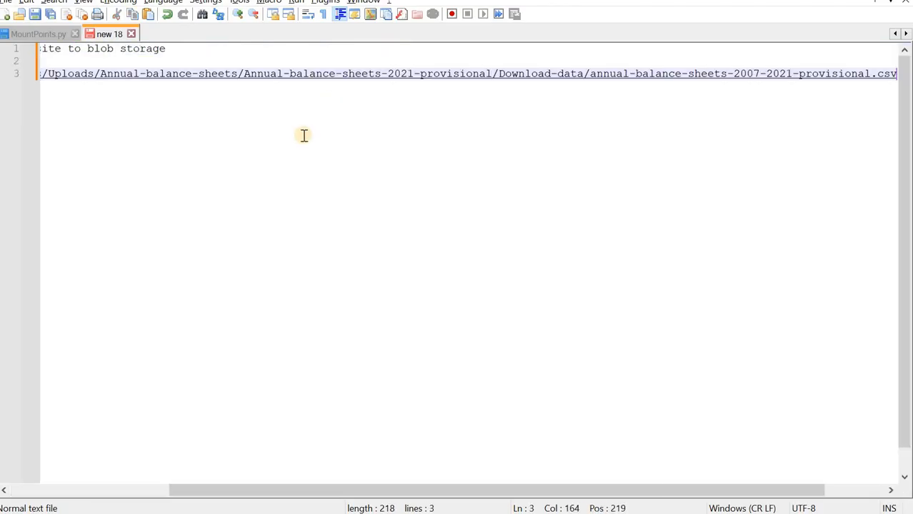
scroll(303, 136, "left", 5)
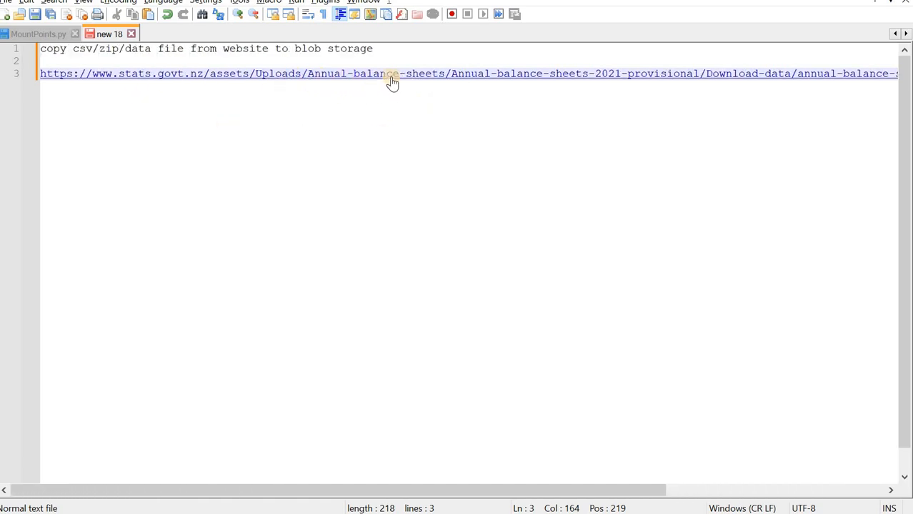
scroll(465, 93, "right", 3)
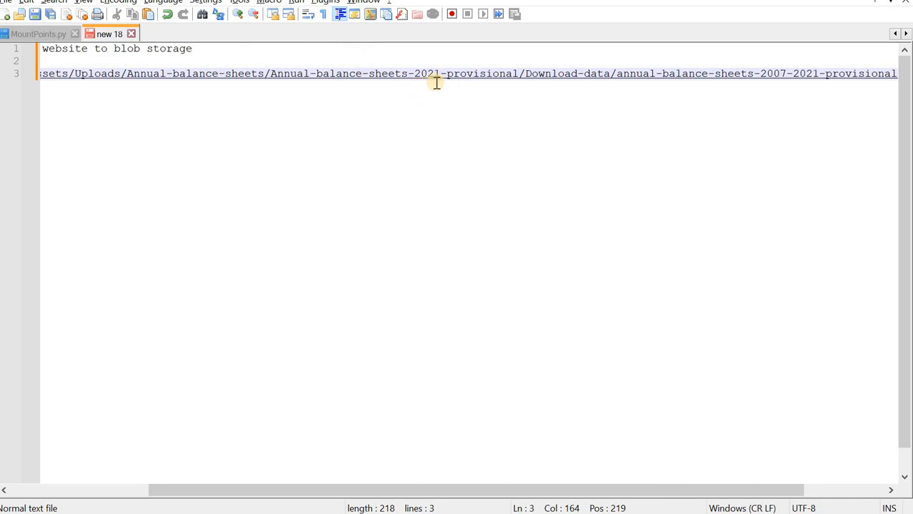
scroll(457, 79, "right", 2)
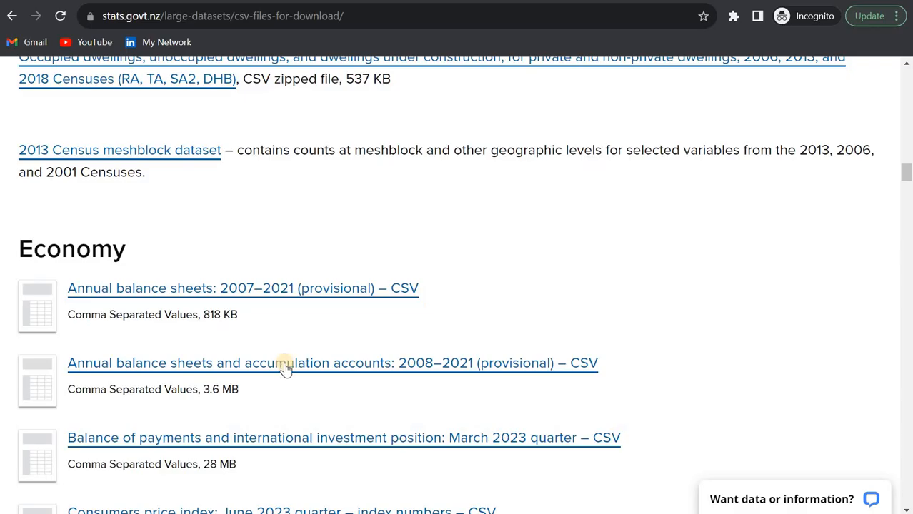
Copy the link address of "Annual balance sheets and accumulation accounts: 2008–2021 (provisional) – CSV" from Chrome and paste it on line 5 of the Notepad++ note.
scroll(285, 370, "down", 1)
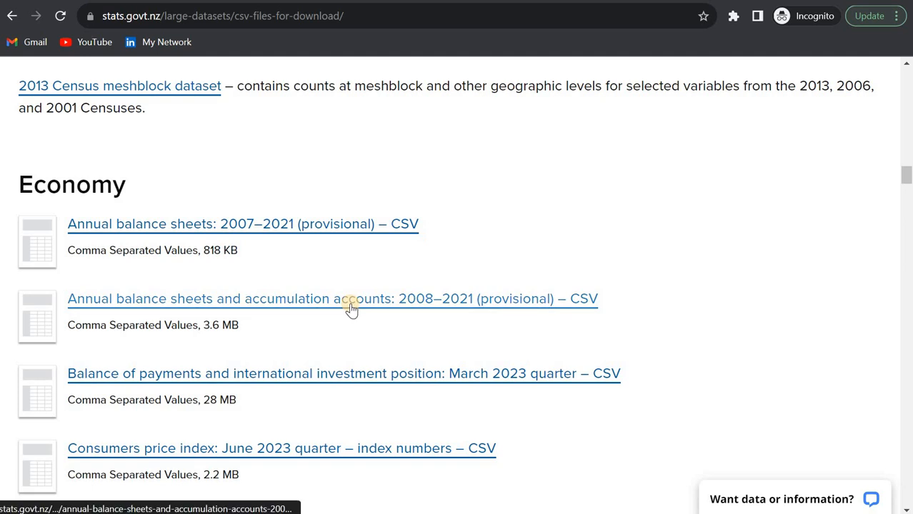
scroll(351, 306, "down", 4)
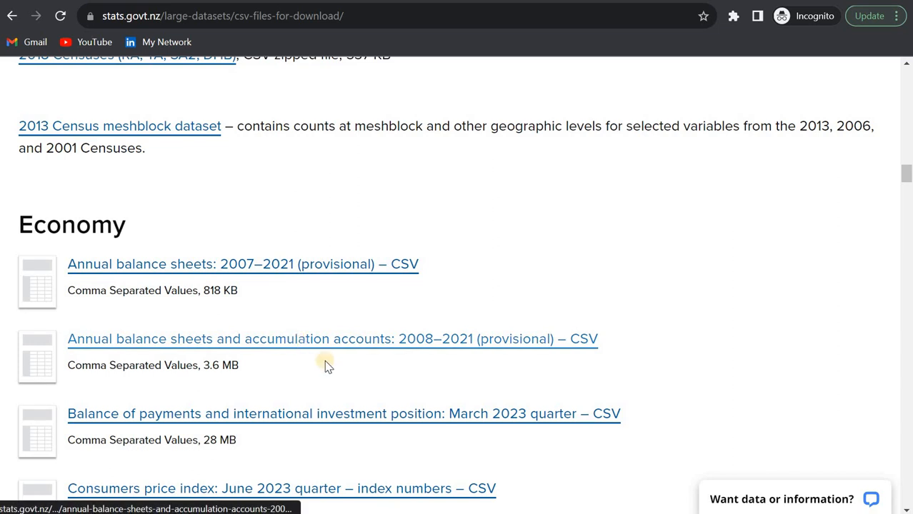
right_click(299, 344)
left_click(330, 424)
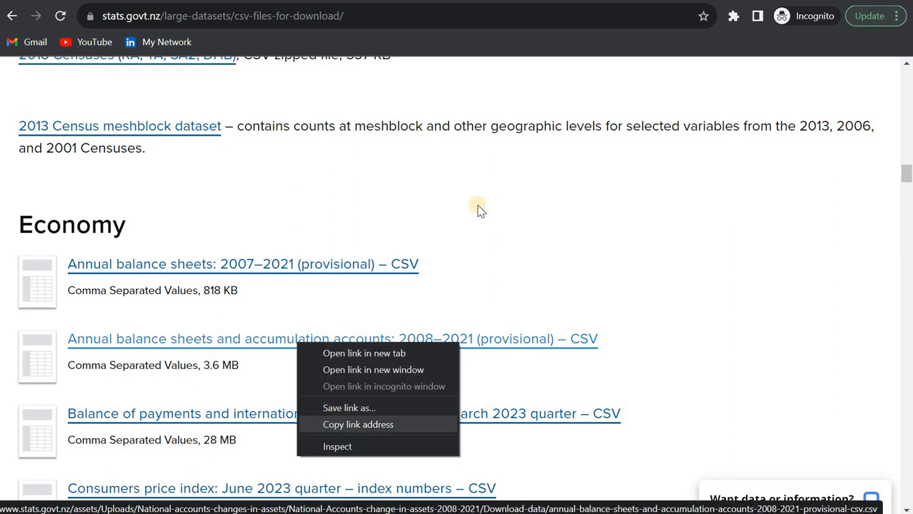
key("alt+Tab")
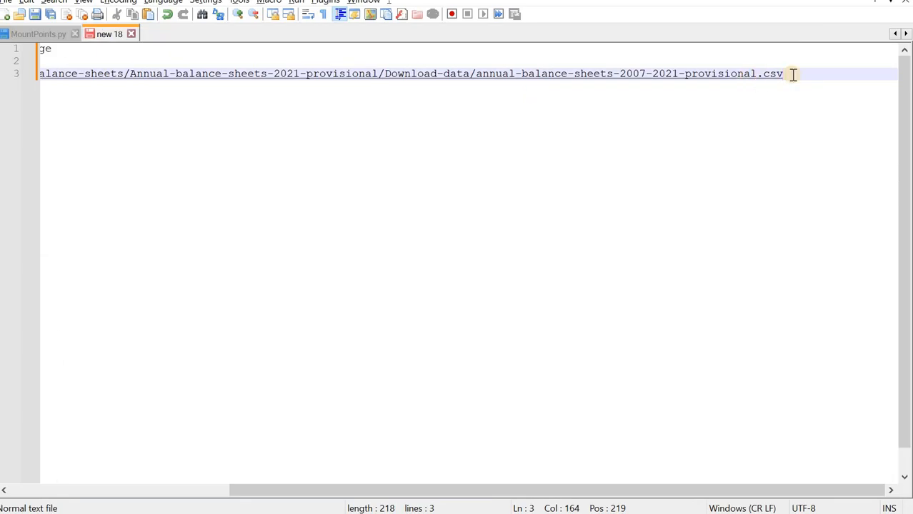
key("Return")
key("Return")
key("ctrl+v")
Compare the two pasted URLs from their base address through the folder path to the file names.
scroll(531, 168, "left", 10)
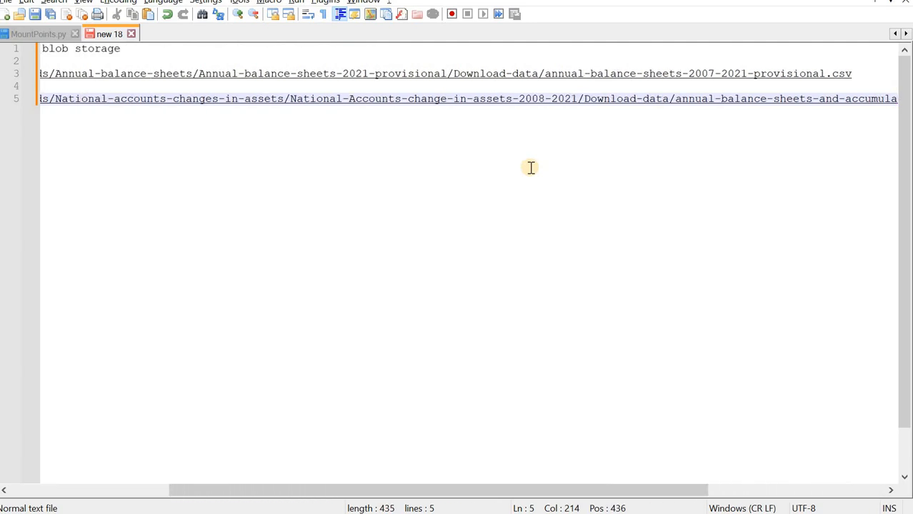
scroll(530, 168, "left", 1)
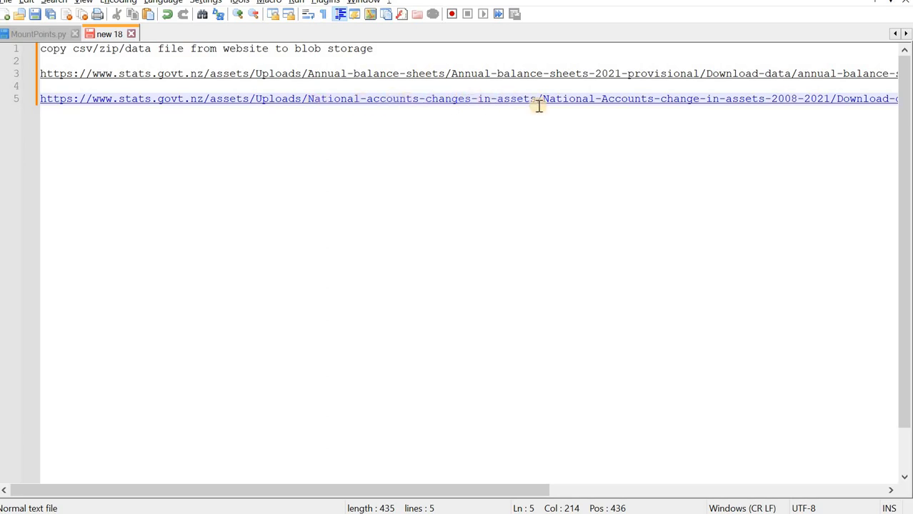
scroll(540, 106, "right", 5)
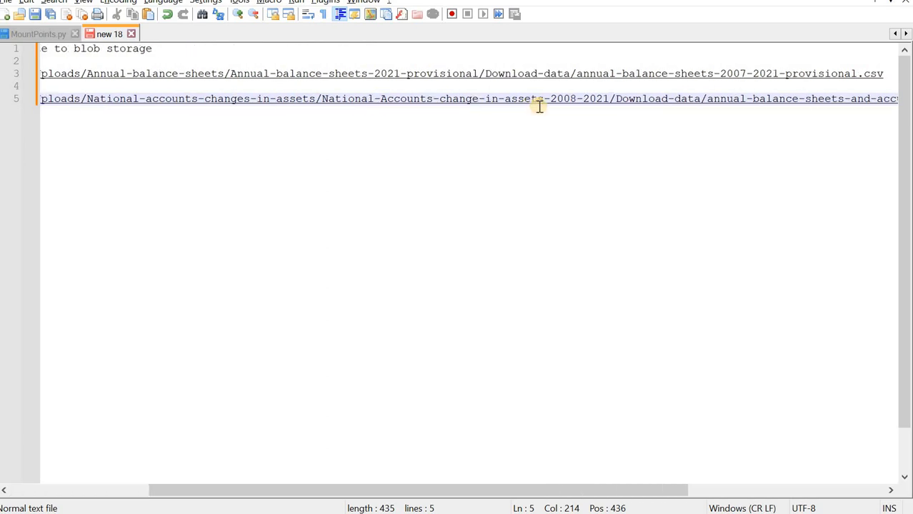
scroll(539, 106, "left", 1)
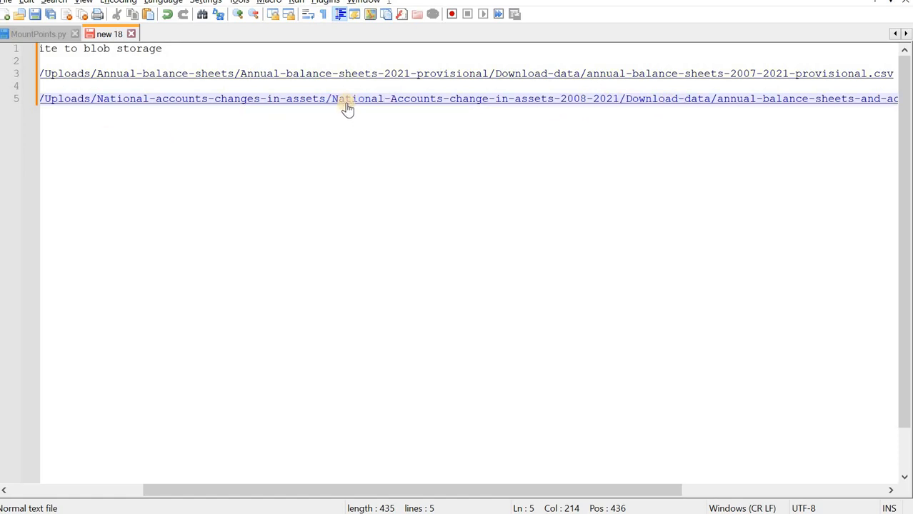
scroll(602, 108, "right", 3)
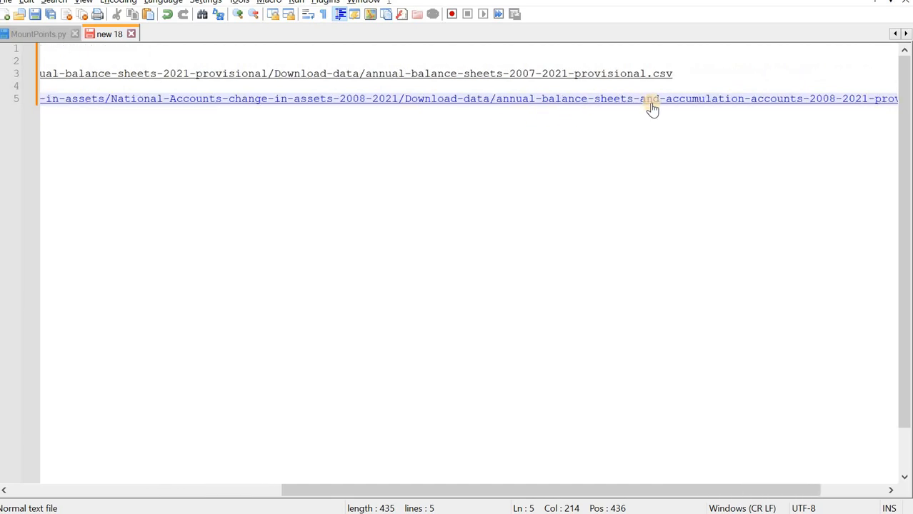
scroll(654, 109, "right", 2)
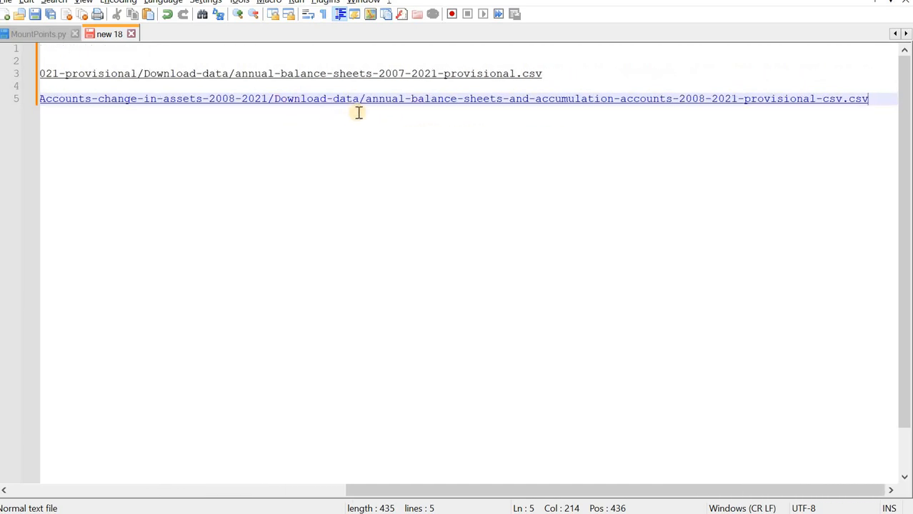
Copy the link address of "Consumers price index: June 2023 quarter – index numbers – CSV" from Chrome and paste it on line 7 of the Notepad++ note.
key("alt+Tab")
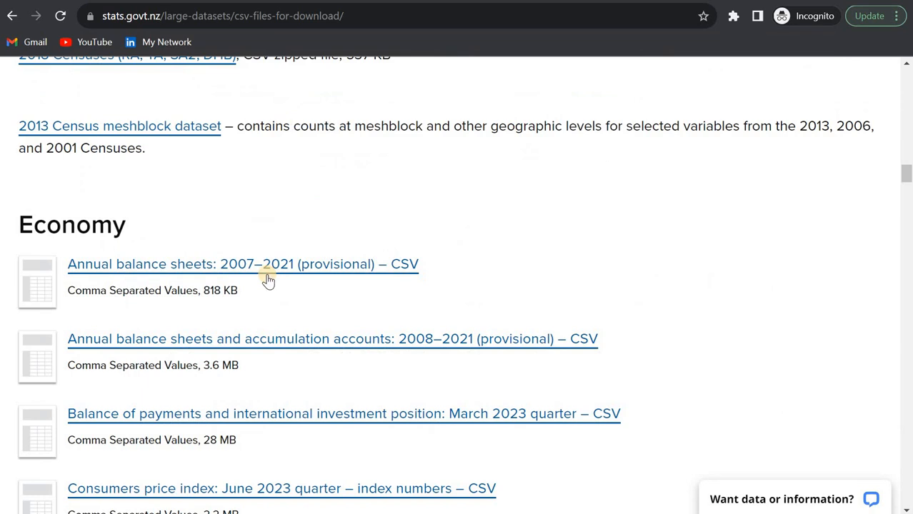
scroll(220, 350, "down", 2)
right_click(211, 355)
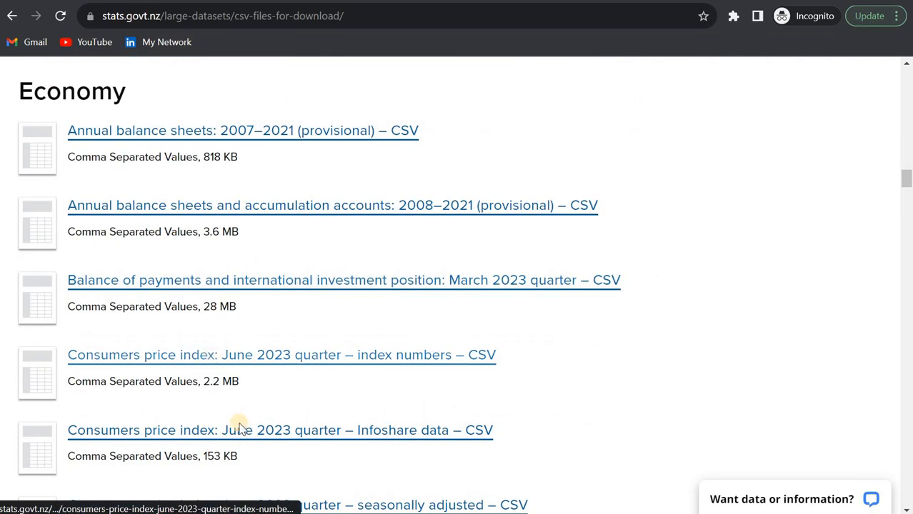
left_click(239, 438)
key("alt+Tab")
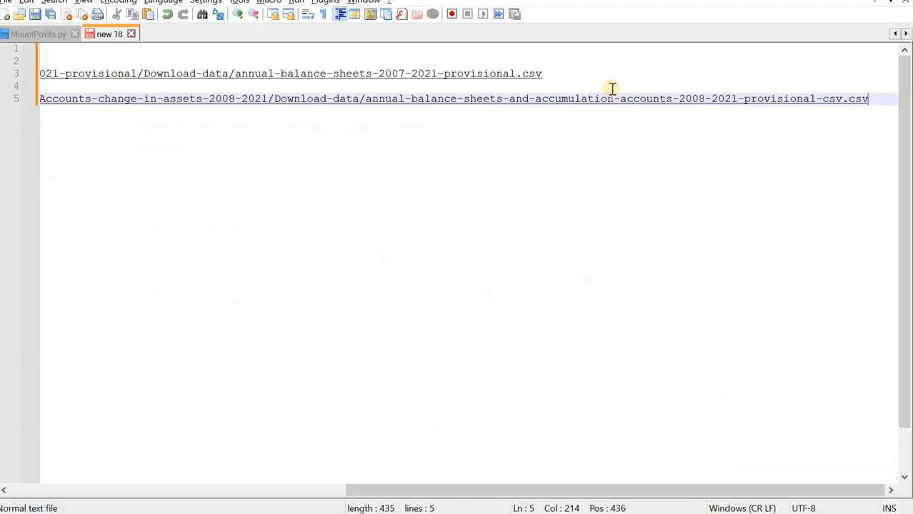
left_click(734, 95)
key("Return")
key("Return")
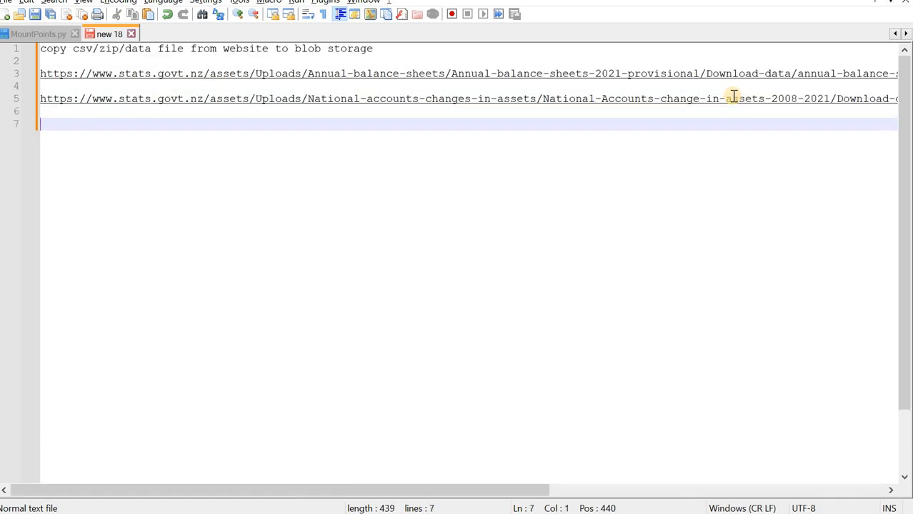
key("ctrl+v")
scroll(357, 217, "left", 5)
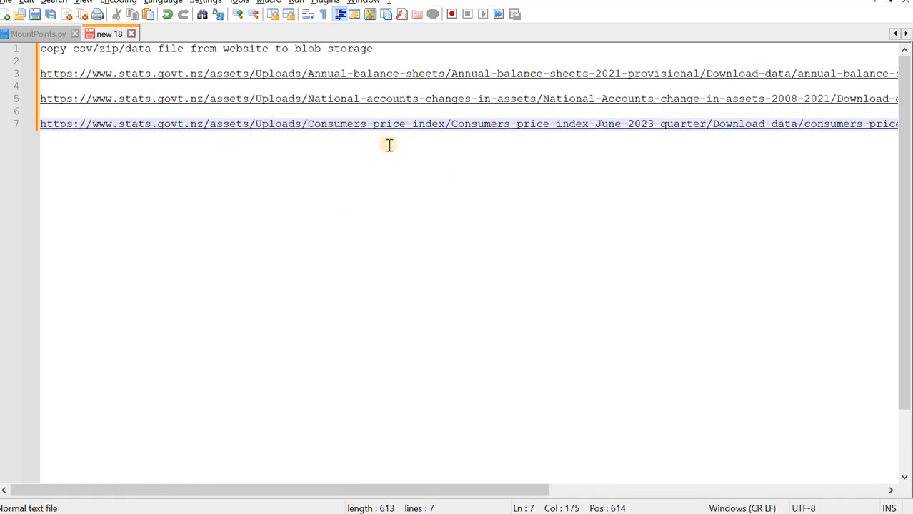
Compare the three pasted URLs, examining the shared base address, the differing folder paths after Uploads, and the CSV file names.
scroll(245, 131, "right", 3)
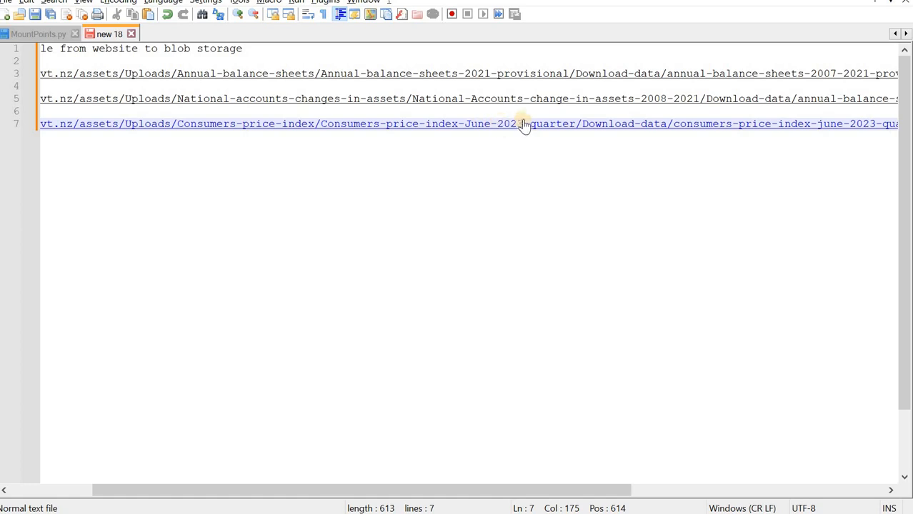
scroll(559, 131, "right", 3)
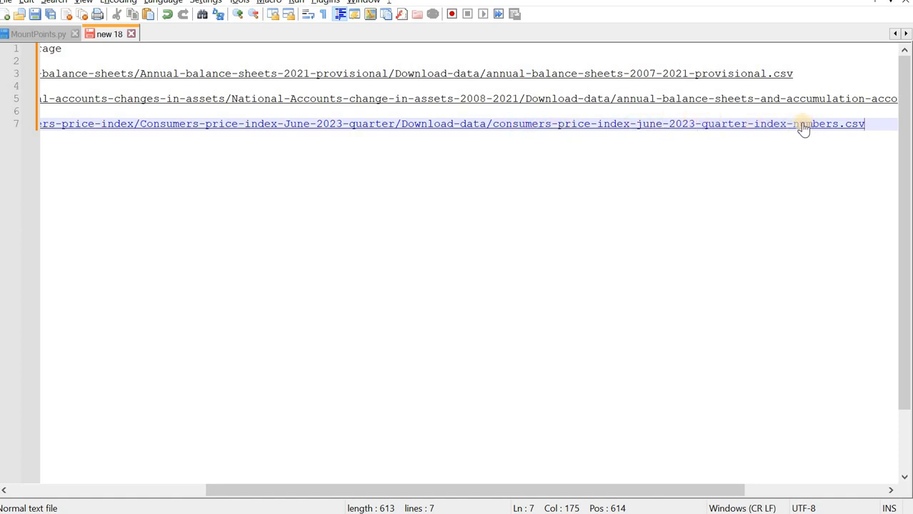
scroll(611, 182, "right", 4)
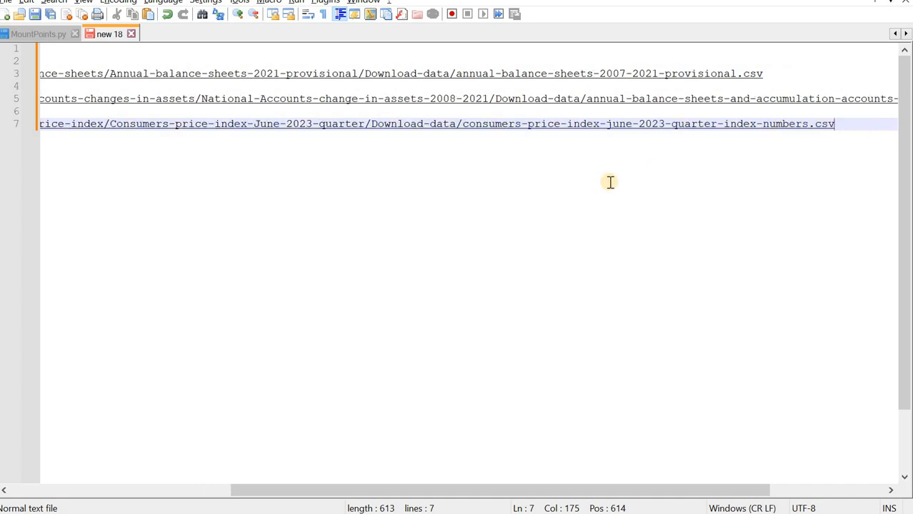
left_click_drag(685, 131, 291, 123)
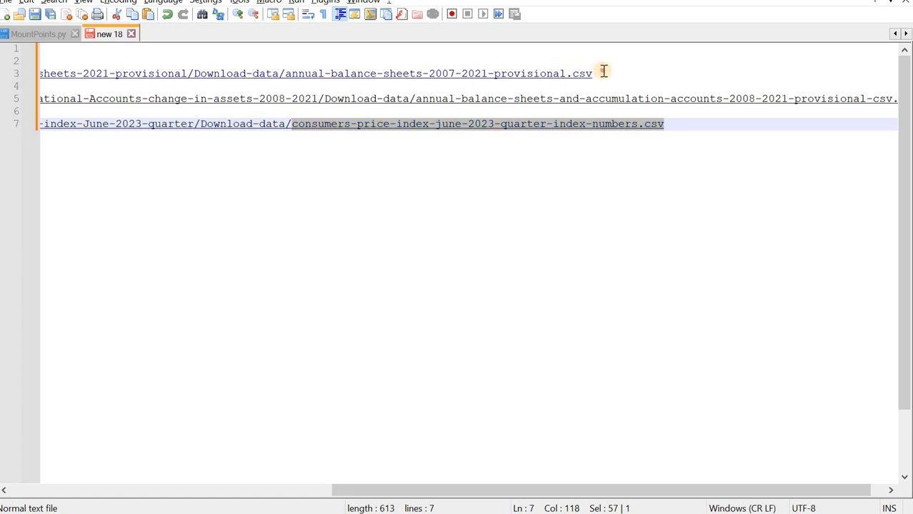
left_click_drag(603, 73, 294, 74)
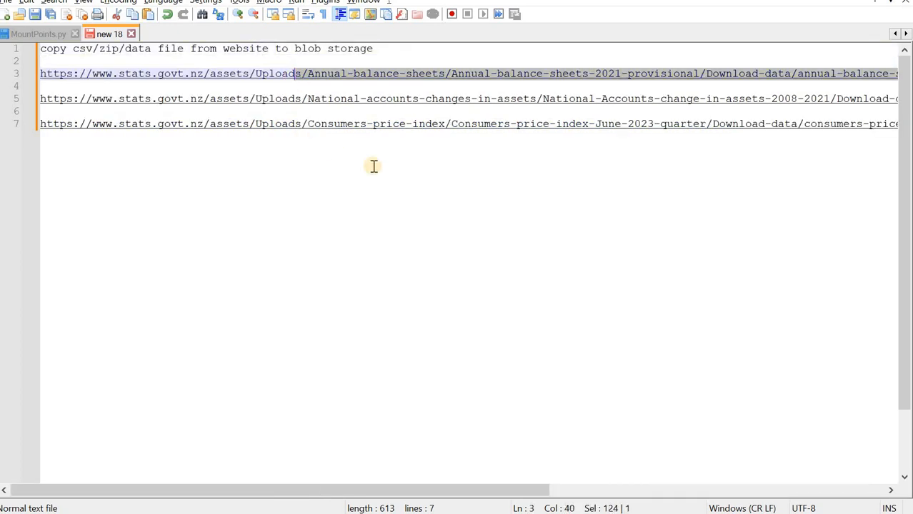
scroll(372, 165, "right", 3)
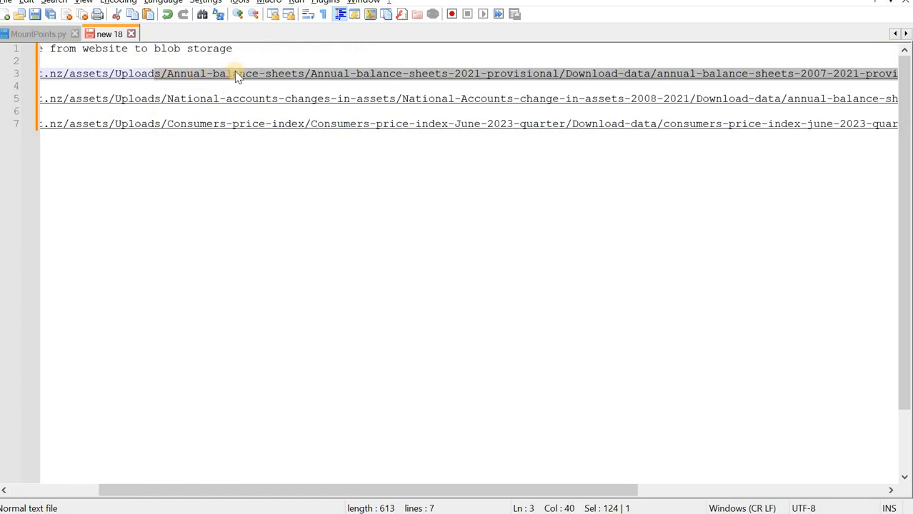
left_click(293, 77)
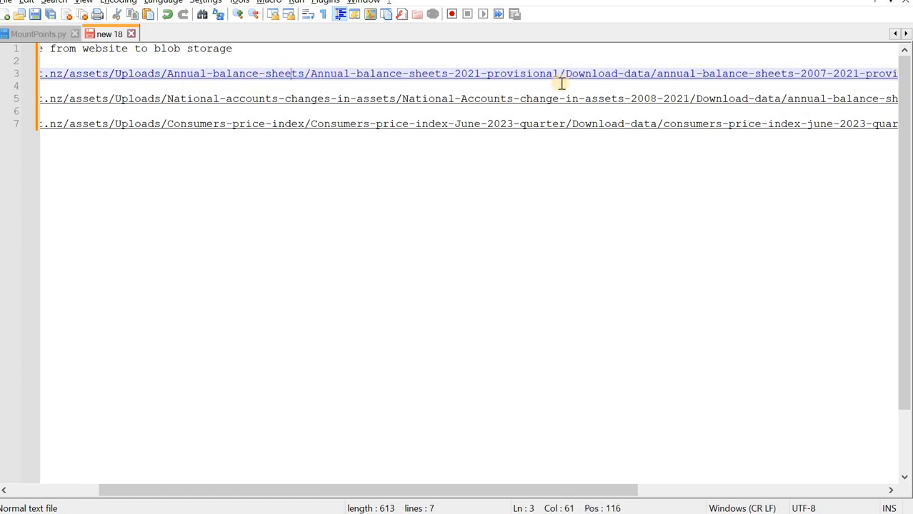
left_click_drag(562, 76, 308, 76)
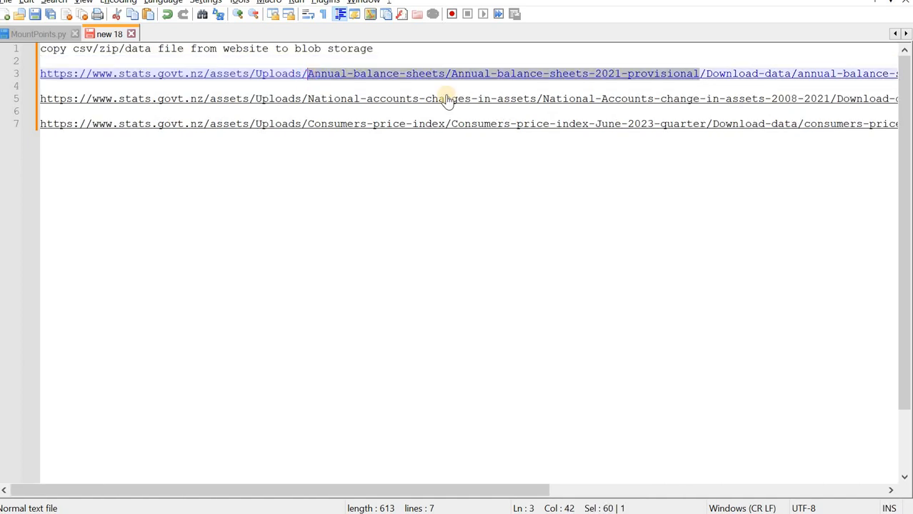
scroll(386, 85, "right", 3)
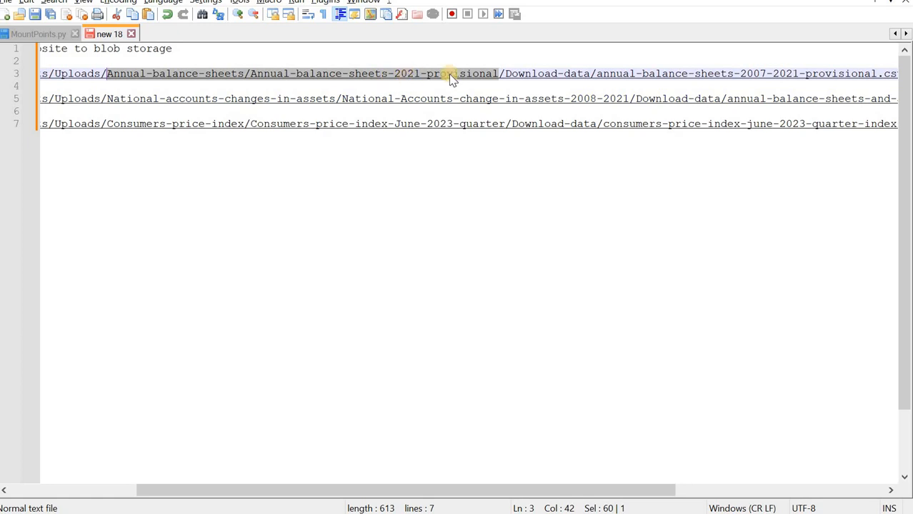
scroll(450, 79, "right", 3)
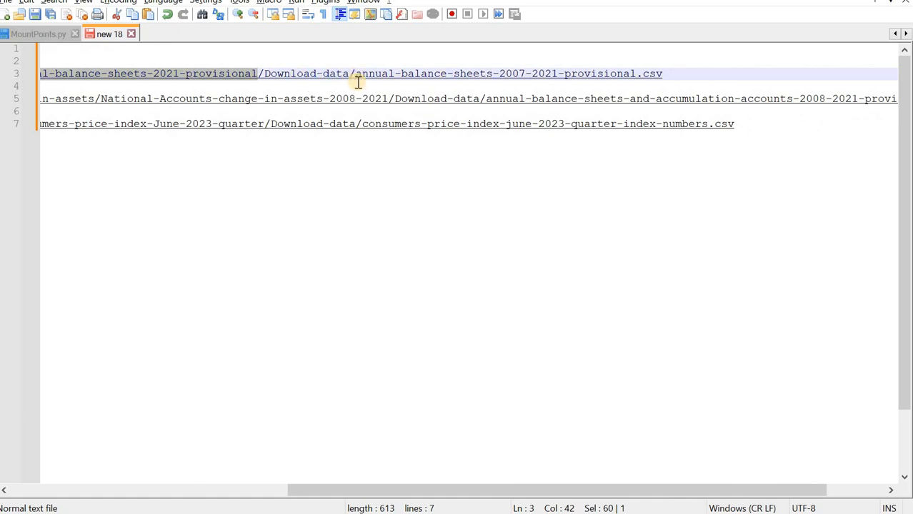
scroll(359, 83, "left", 3)
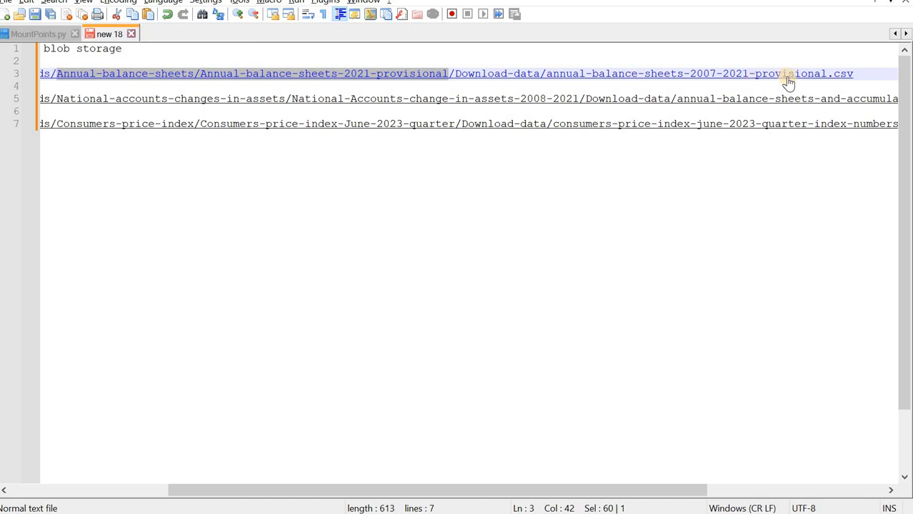
scroll(521, 202, "left", 5)
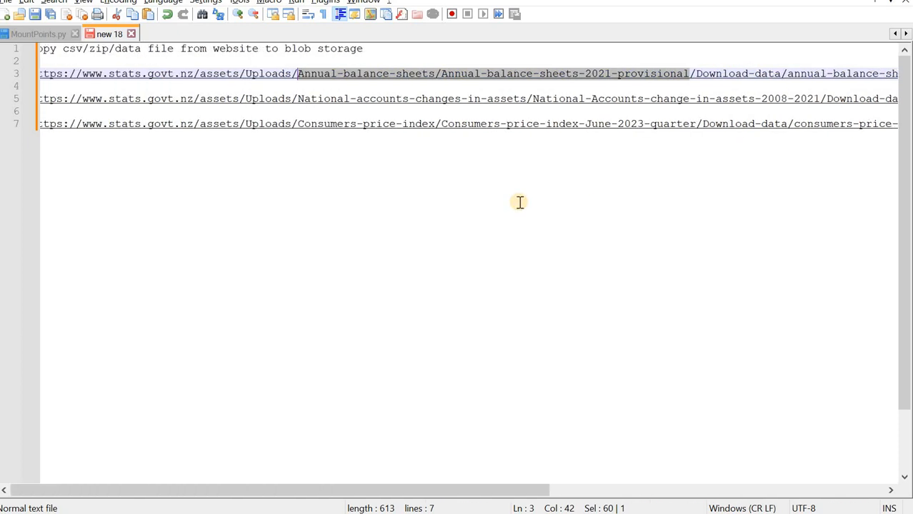
scroll(536, 198, "right", 6)
scroll(672, 100, "right", 2)
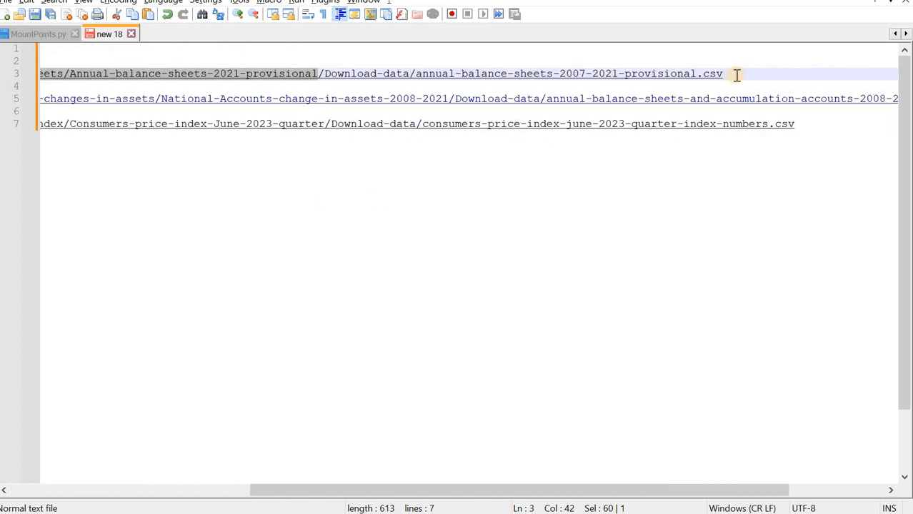
Copy the full annual balance sheets URL from line 3 and switch to Azure Data Factory in Chrome, opening its linked services management page.
left_click_drag(729, 73, 118, 50)
left_click_drag(43, 83, 41, 74)
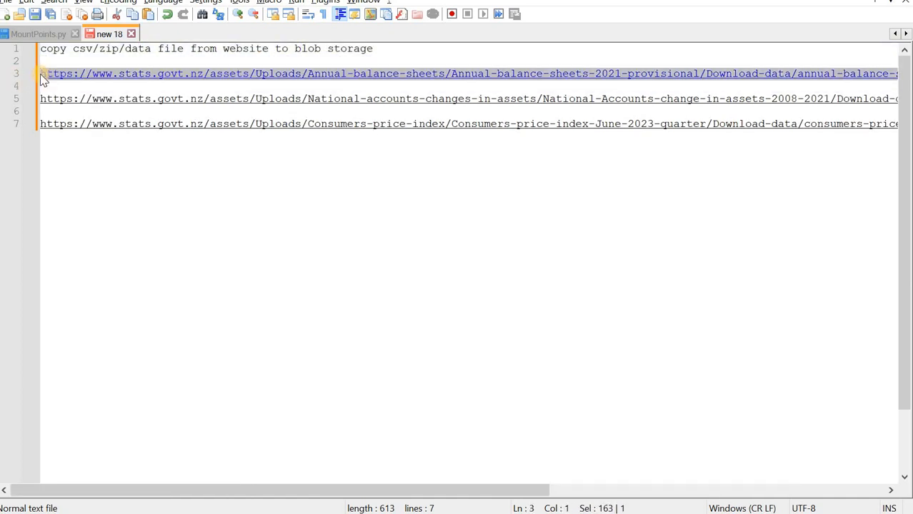
key("alt+Tab")
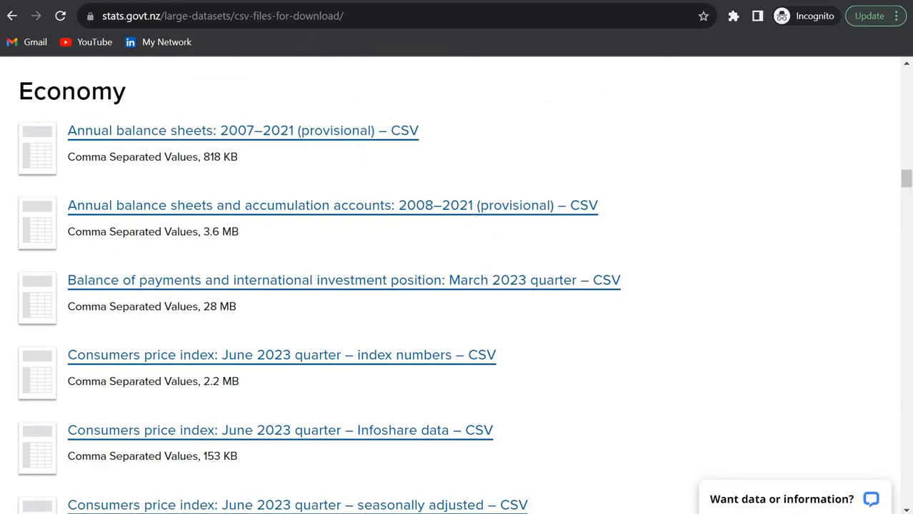
left_click(136, 2)
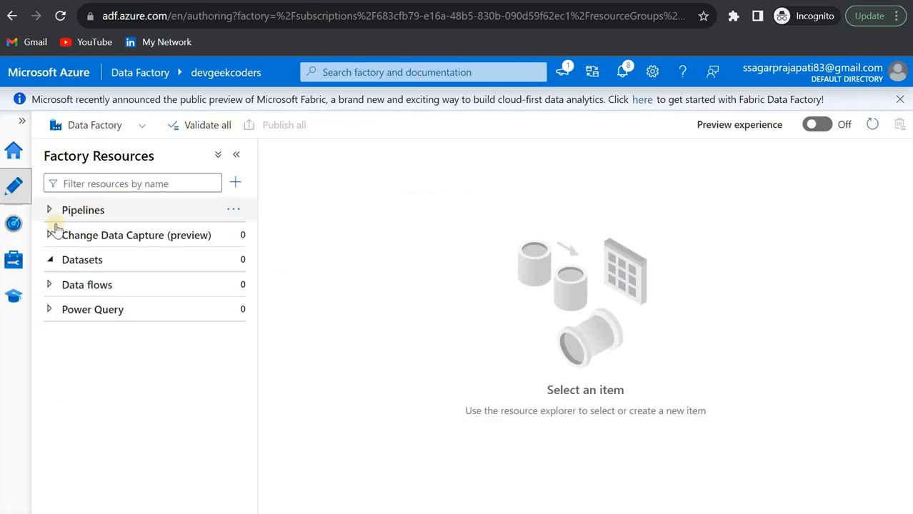
left_click(16, 262)
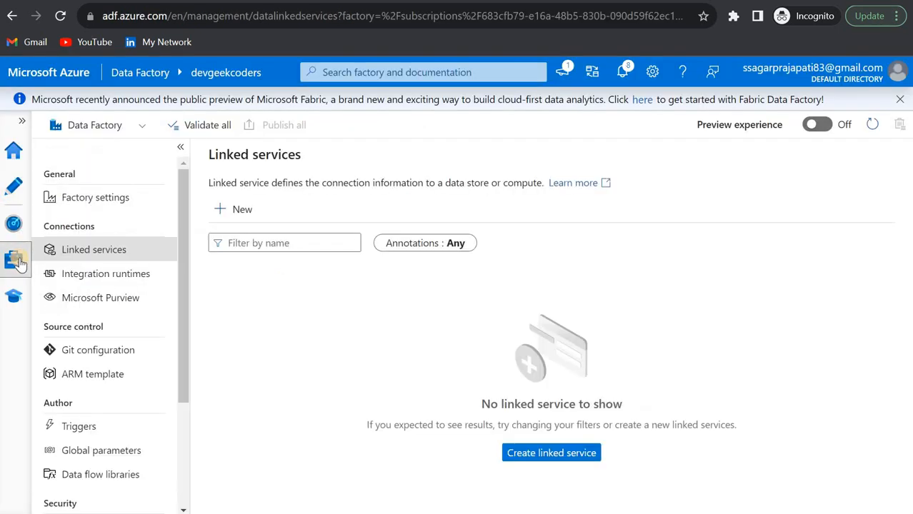
Start a new linked service with the HTTP connector and name it HttpServer_source.
left_click(243, 210)
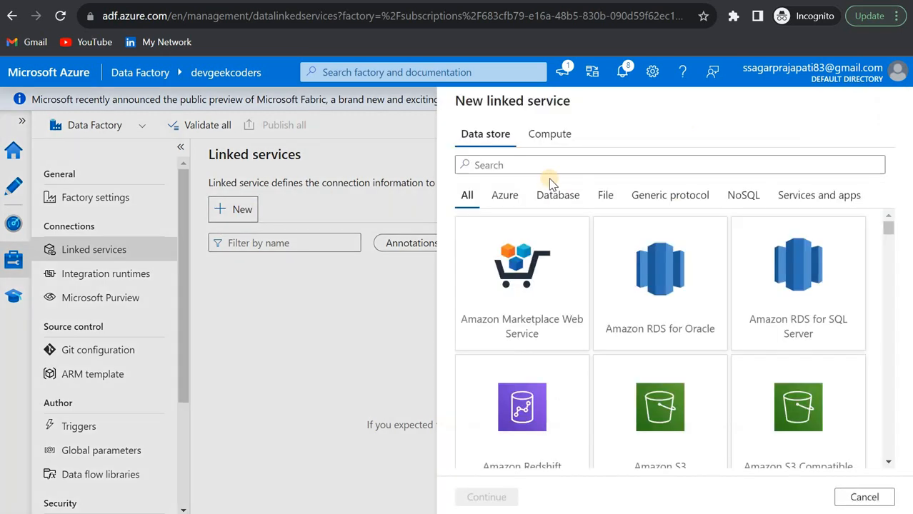
type("HHT")
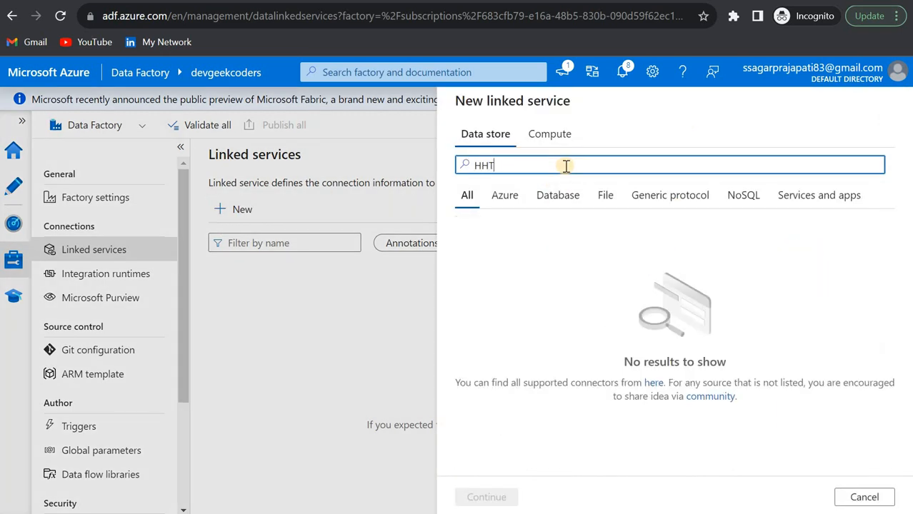
key("BackSpace")
key("BackSpace")
type("TTP")
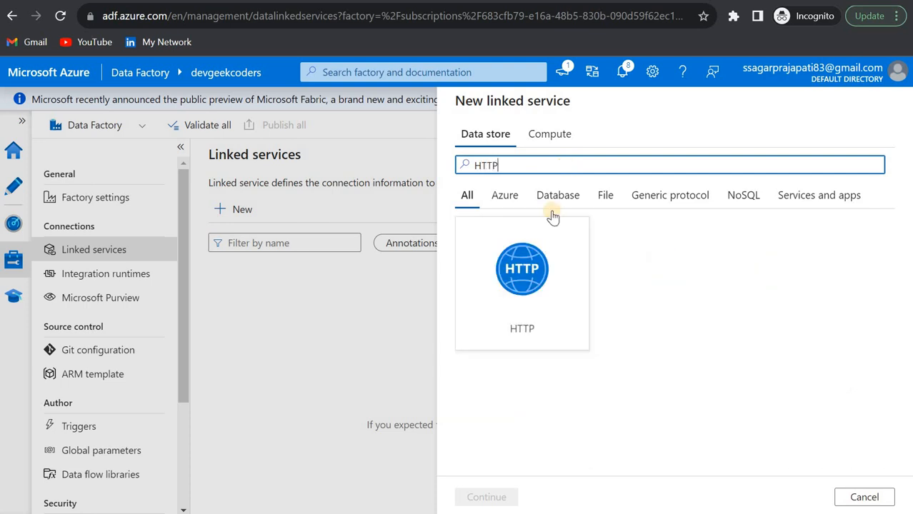
left_click(488, 495)
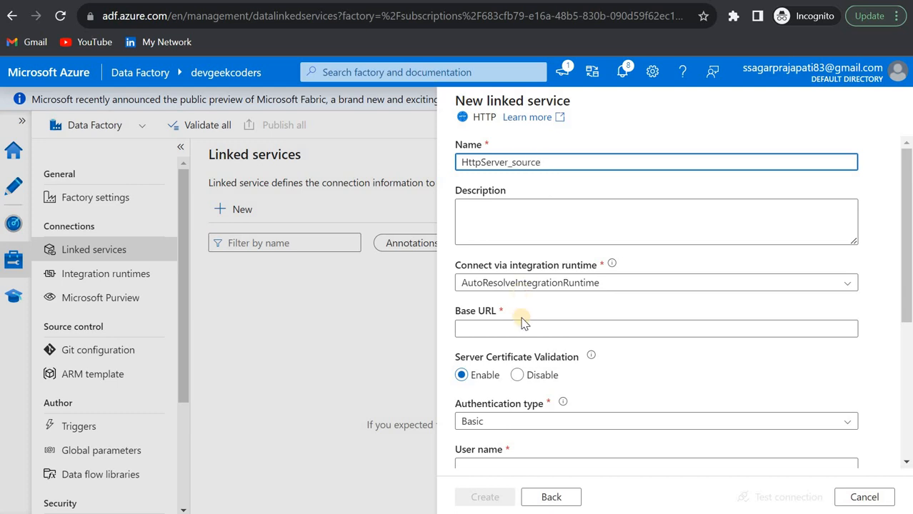
scroll(521, 321, "down", 2)
left_click(549, 228)
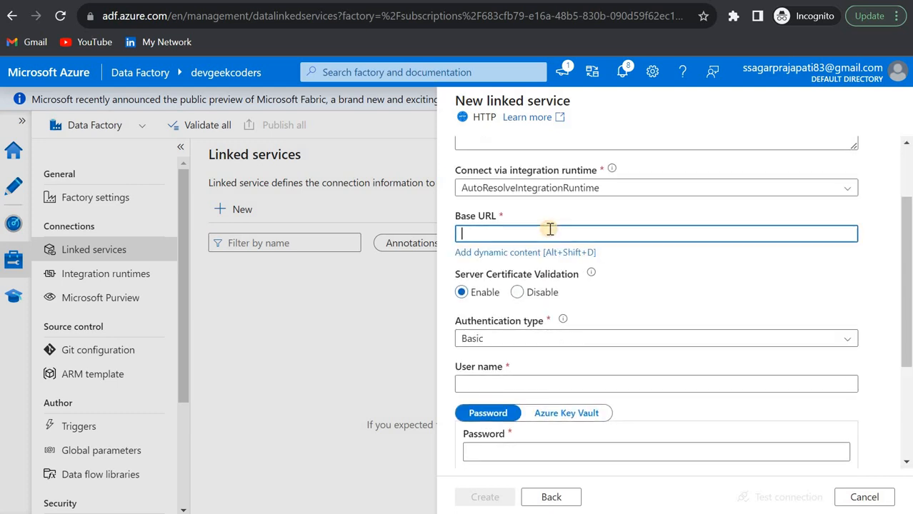
key("ctrl+v")
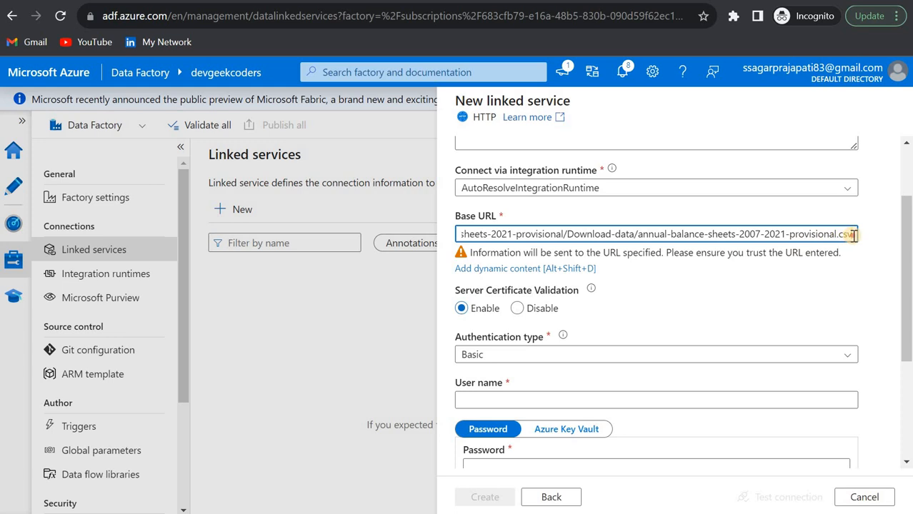
left_click_drag(443, 241, 641, 234)
key("BackSpace")
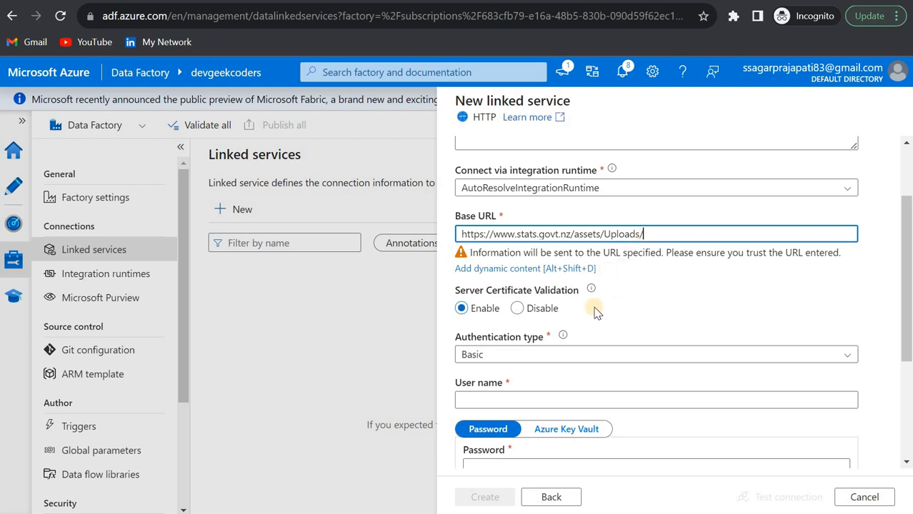
Set the HTTP linked service's authentication type to Anonymous.
scroll(595, 311, "down", 1)
scroll(537, 248, "down", 1)
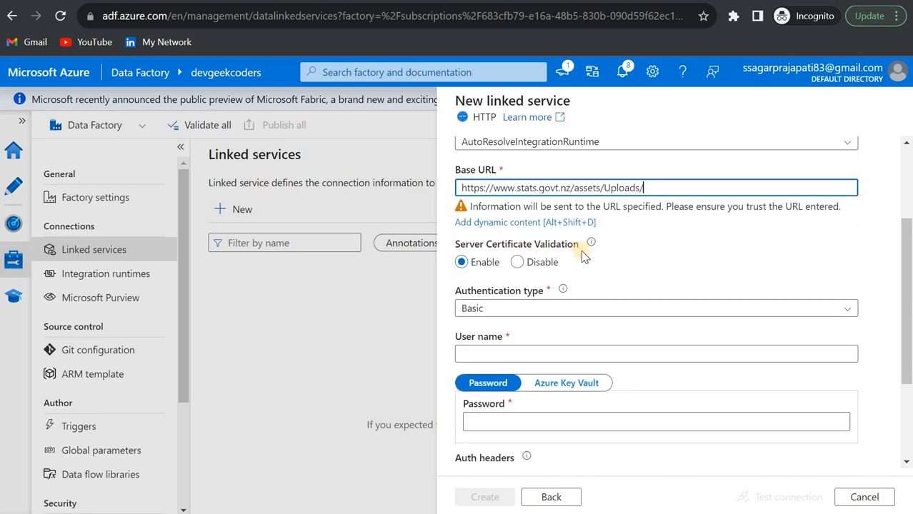
scroll(581, 250, "down", 2)
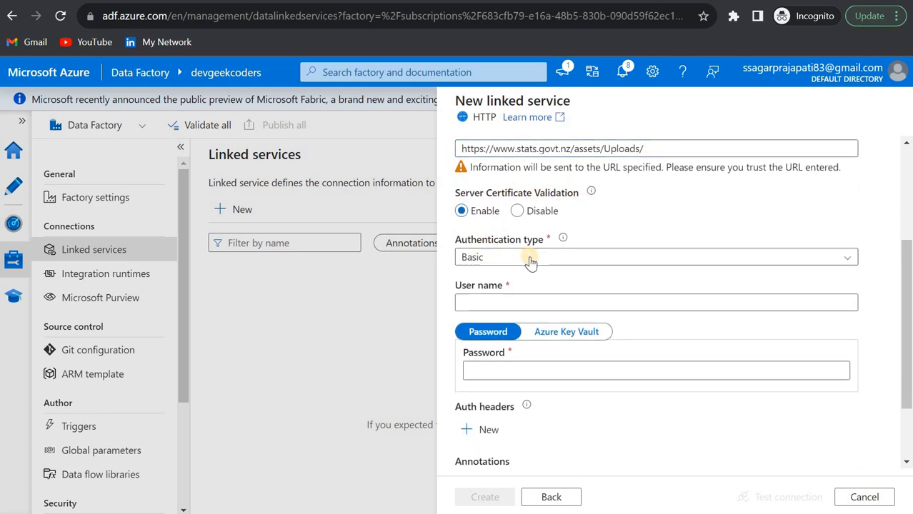
left_click(530, 257)
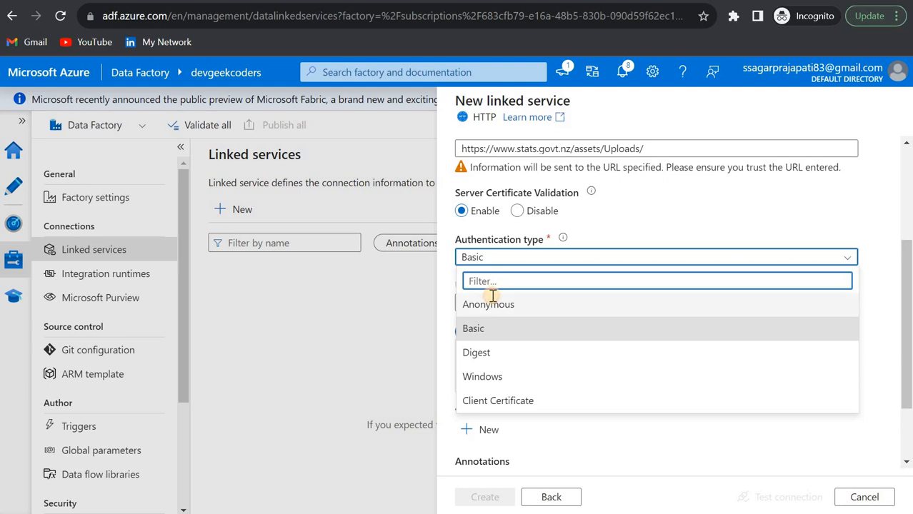
left_click(493, 304)
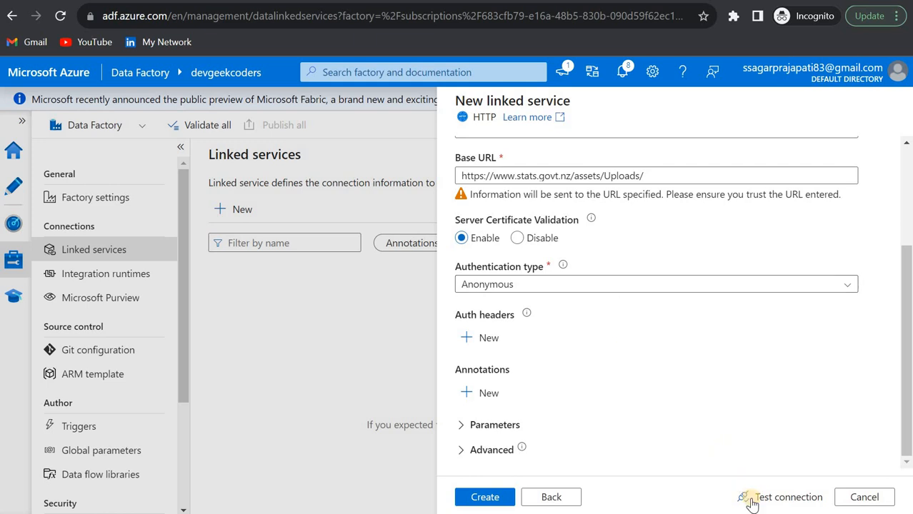
Review the HttpServer_source settings and test the connection to the base URL.
scroll(691, 382, "up", 3)
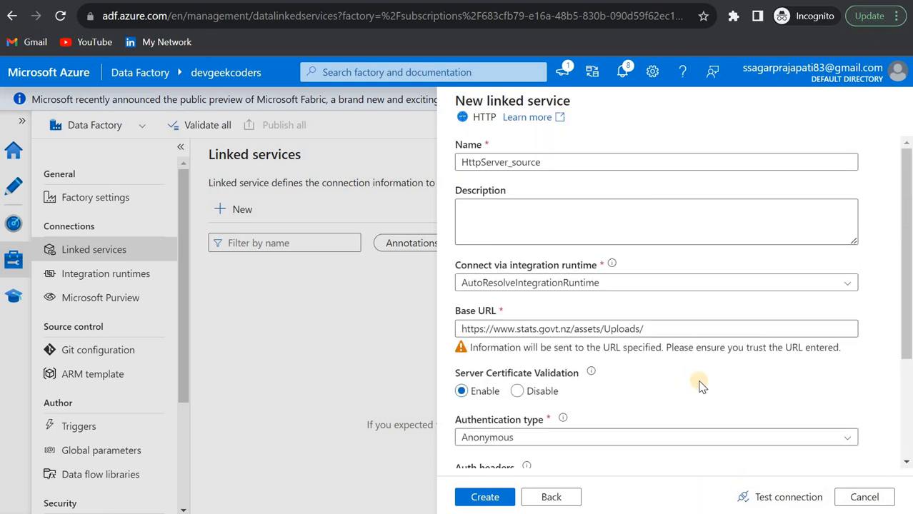
scroll(701, 387, "down", 3)
left_click(759, 498)
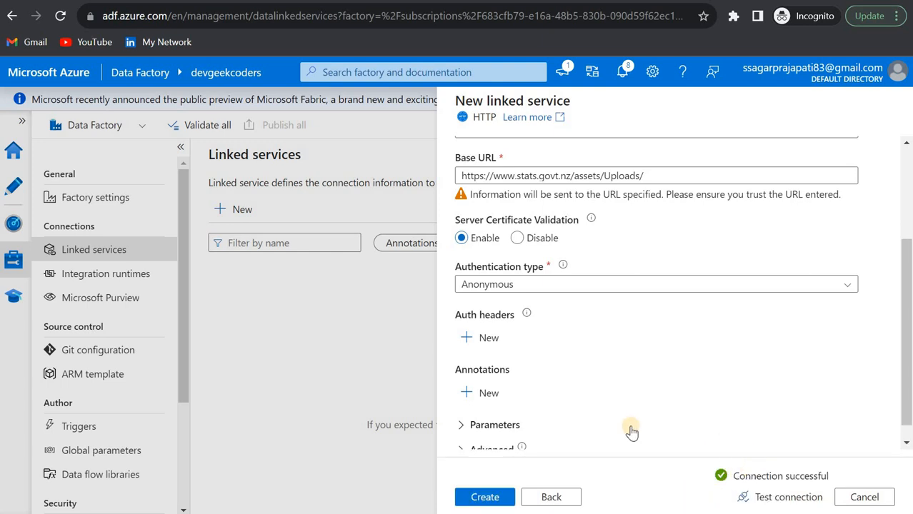
Create the HttpServer_source linked service and start a new Azure Blob Storage linked service named AzureBlobStorage_sink.
left_click(481, 499)
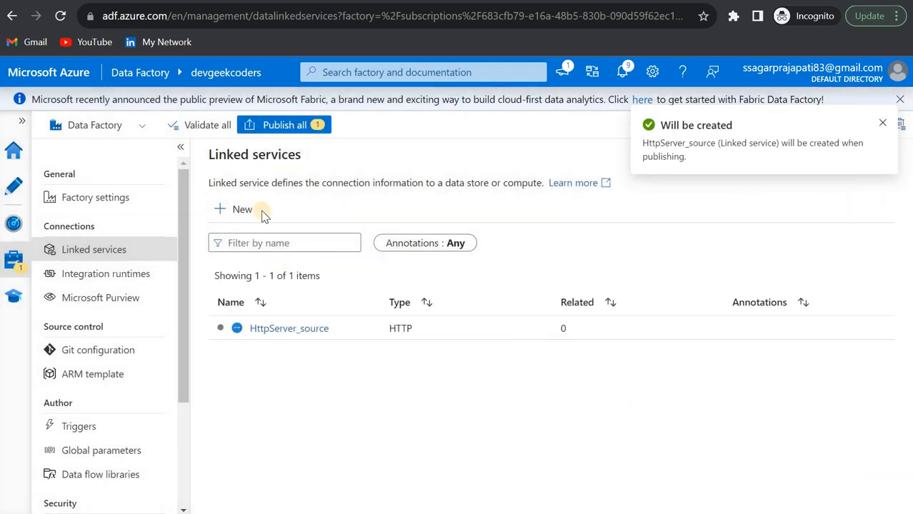
left_click(226, 207)
left_click(543, 171)
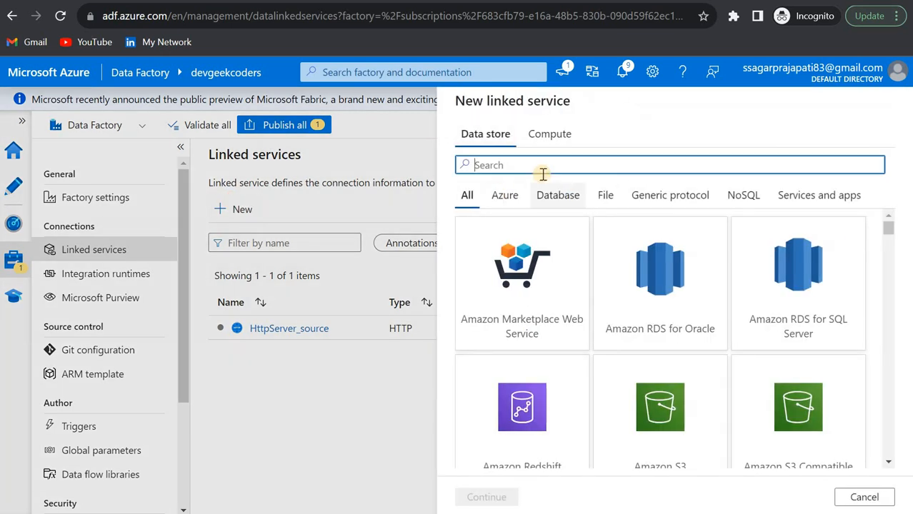
type("blob")
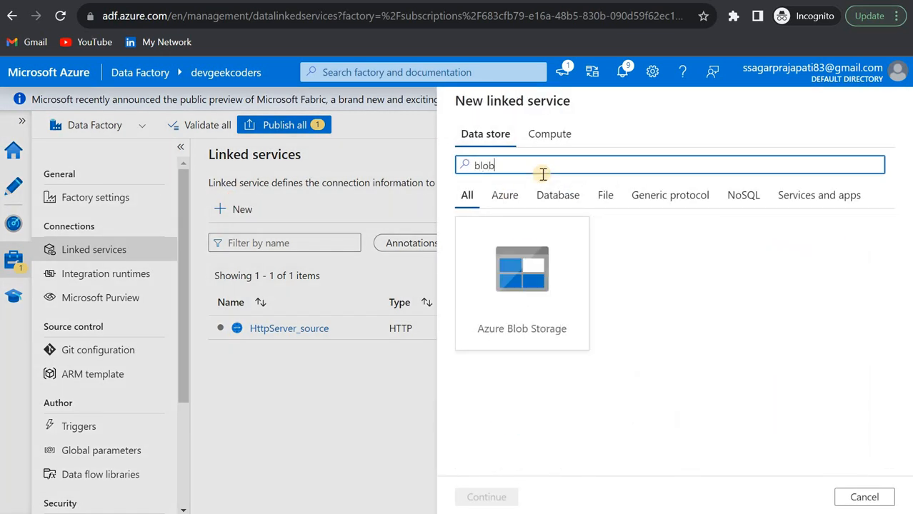
left_click(522, 283)
left_click(487, 498)
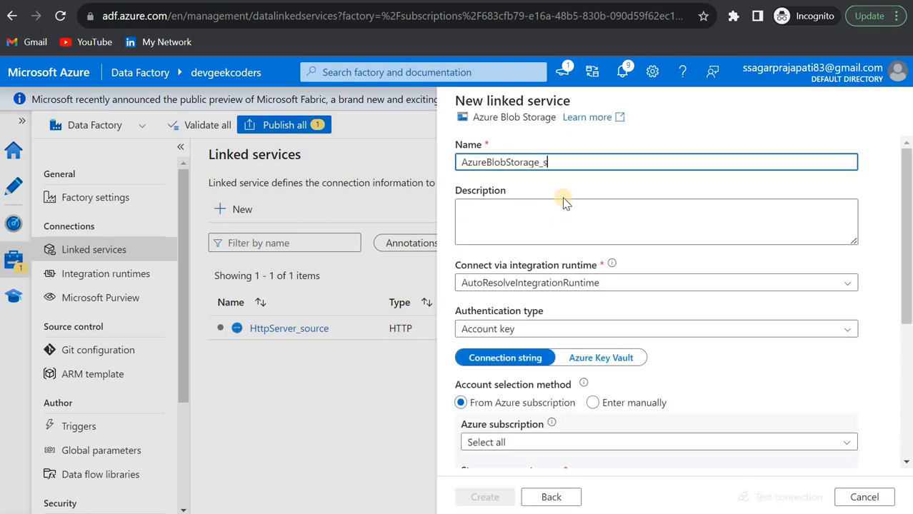
Set the blob linked service's subscription to Azure for Students and its storage account to devblobgeekcoders.
scroll(543, 318, "down", 1)
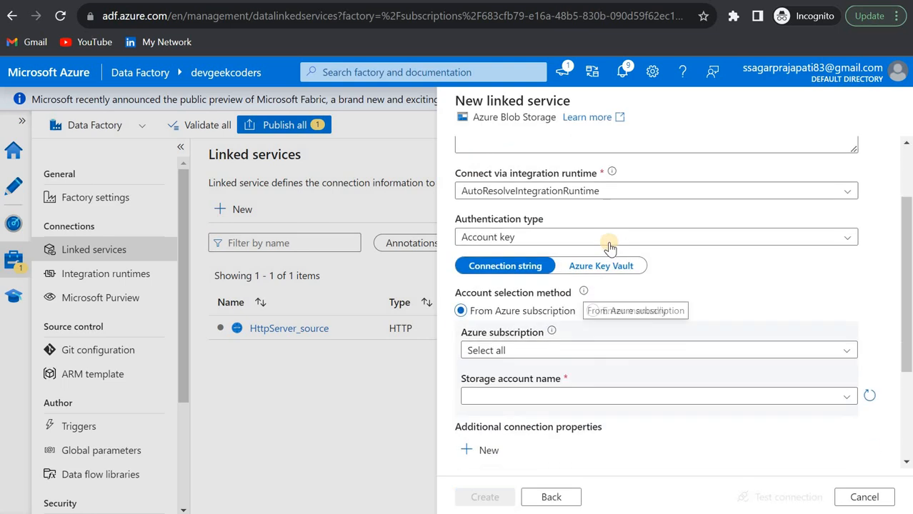
scroll(591, 254, "down", 1)
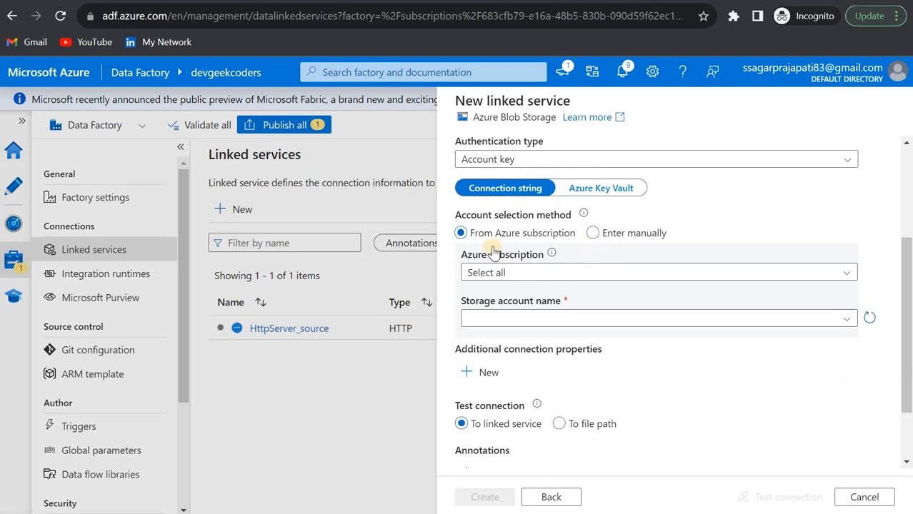
left_click(544, 273)
left_click(504, 318)
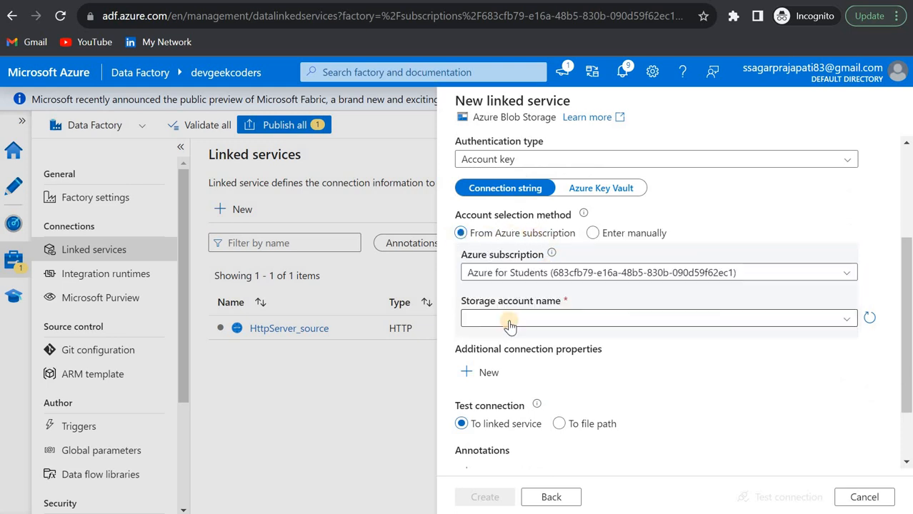
left_click(509, 322)
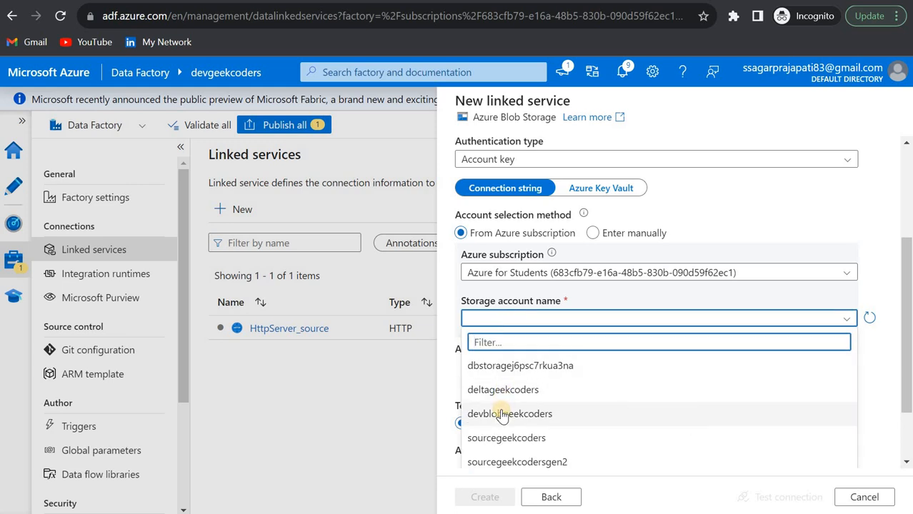
left_click(502, 415)
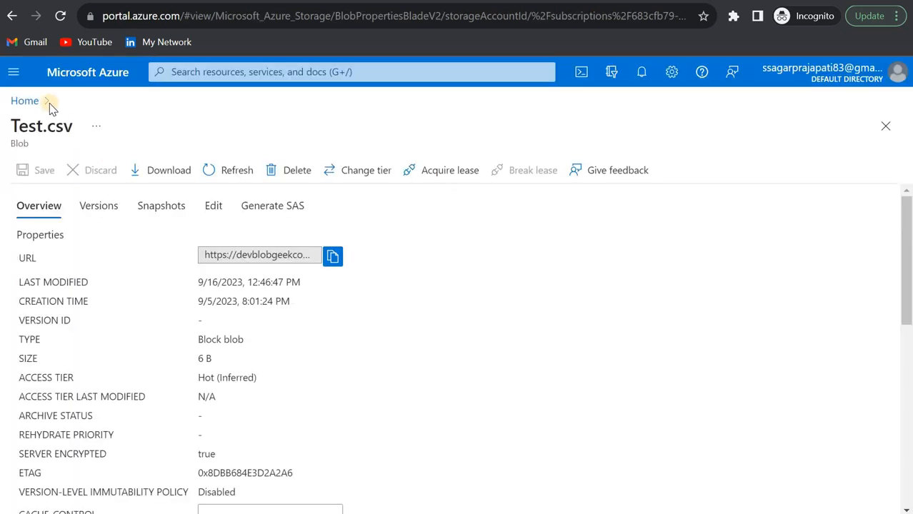
Switch to the Azure portal and view the containers of the devblobgeekcoders storage account.
left_click(25, 100)
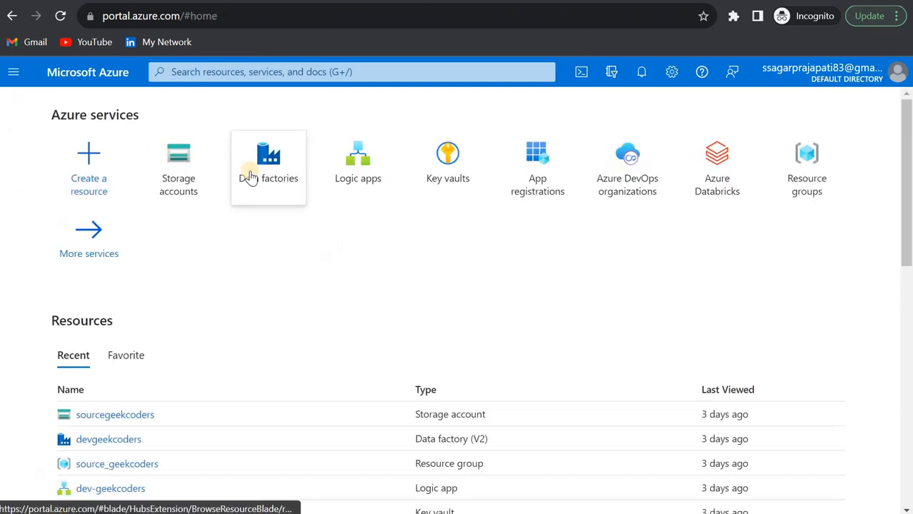
left_click(182, 180)
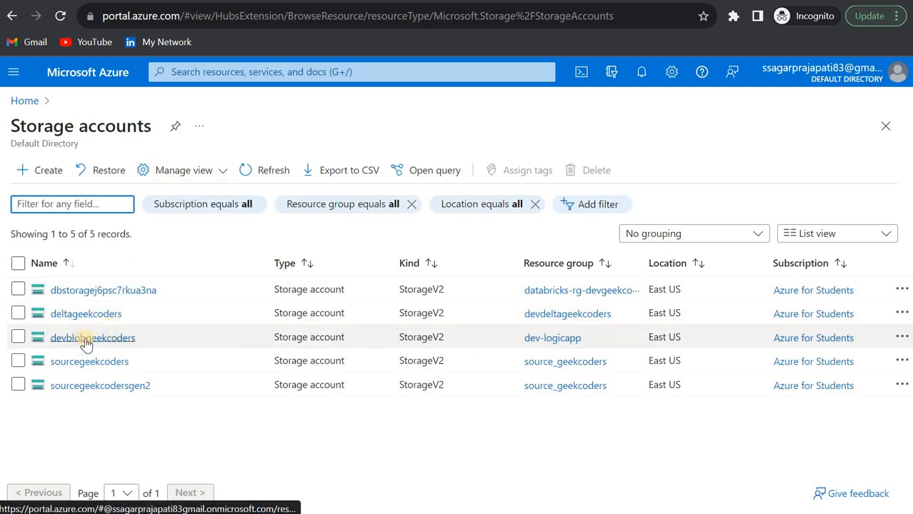
left_click(90, 339)
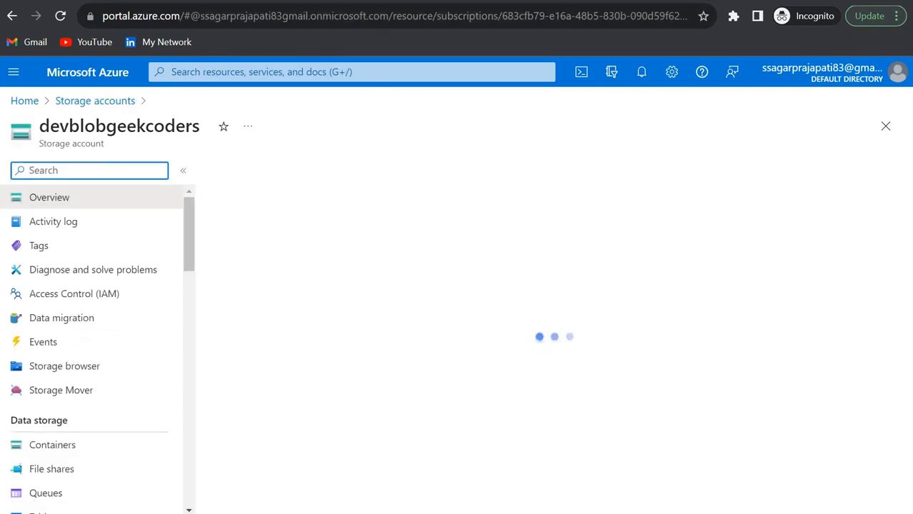
left_click(52, 445)
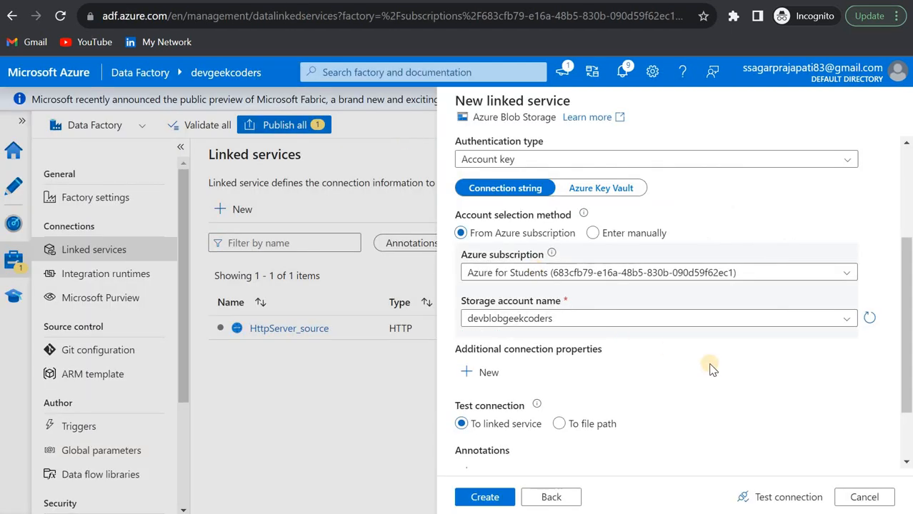
Switch back to Data Factory, test the blob storage connection and create the linked service.
scroll(711, 368, "down", 1)
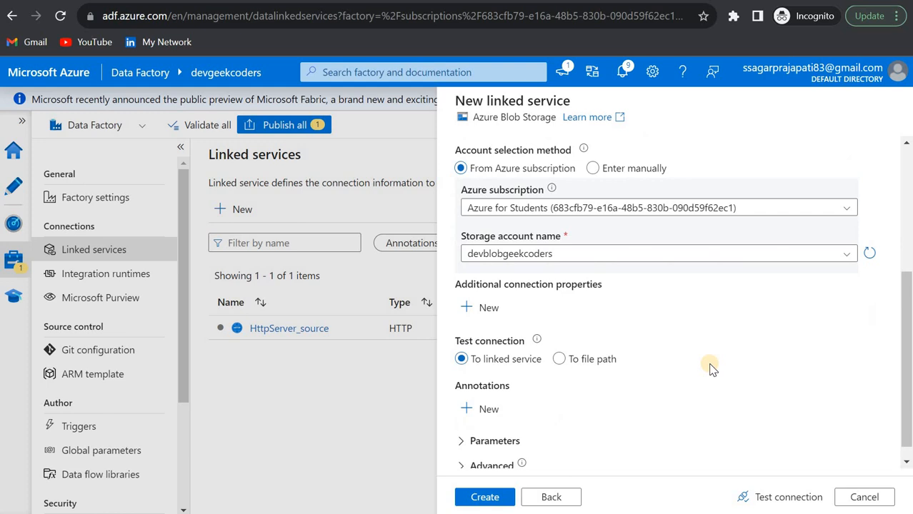
left_click(761, 504)
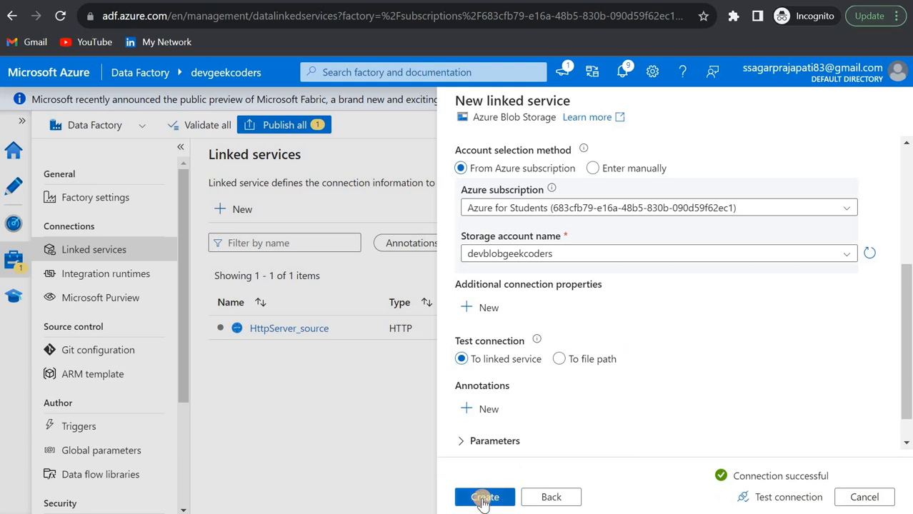
left_click(483, 500)
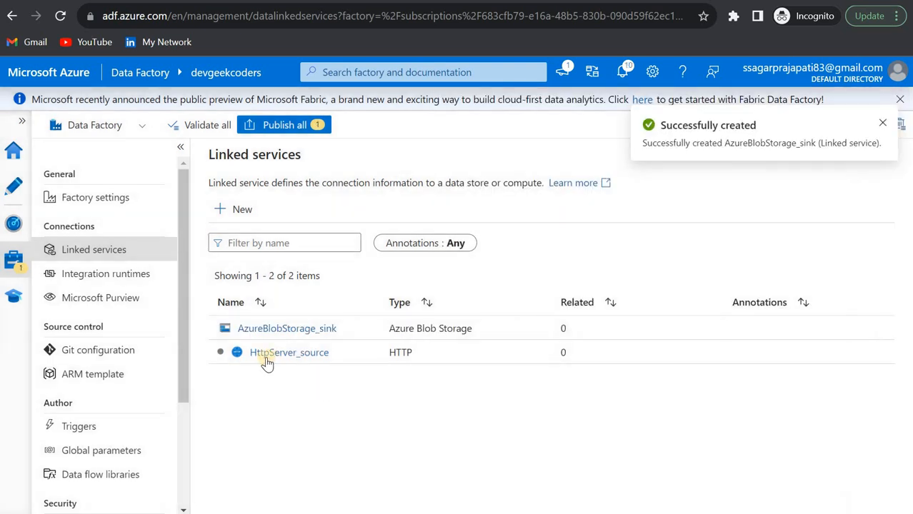
left_click(269, 128)
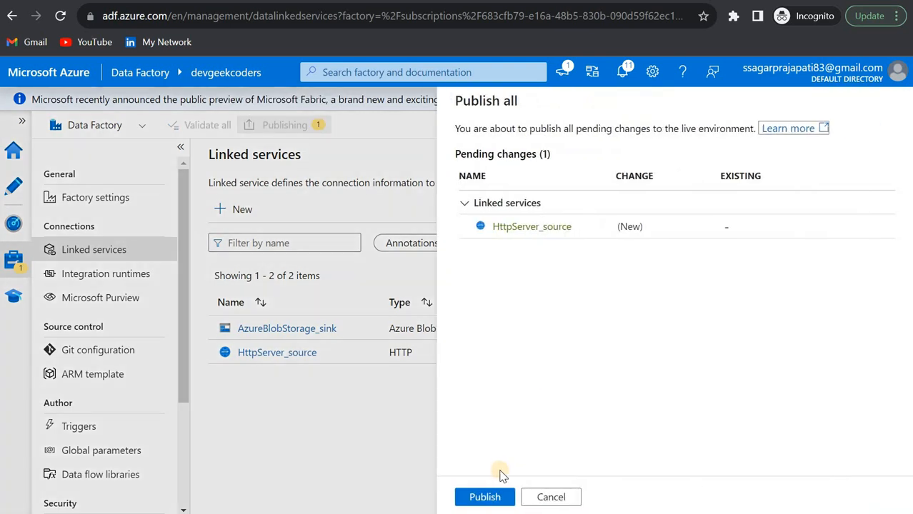
left_click(495, 496)
left_click(530, 498)
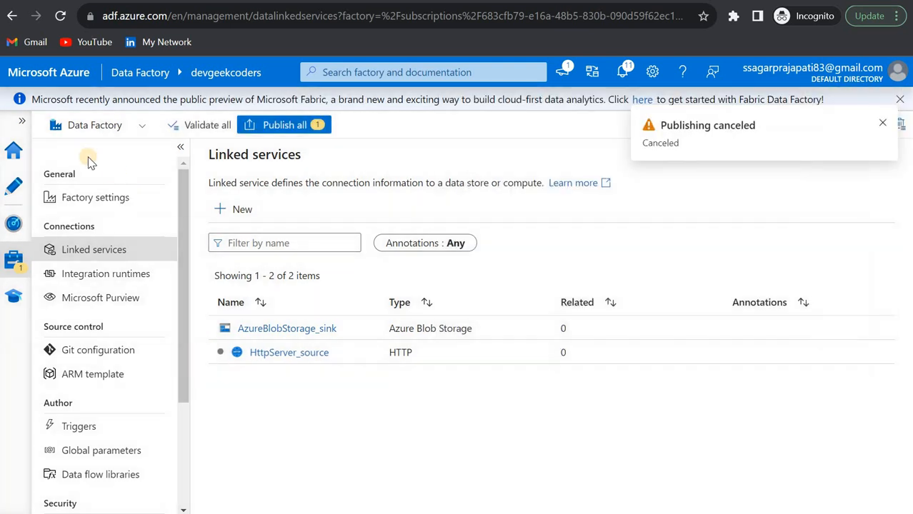
Start a new dataset in the factory's authoring area using the HTTP data store and the DelimitedText format.
left_click(22, 192)
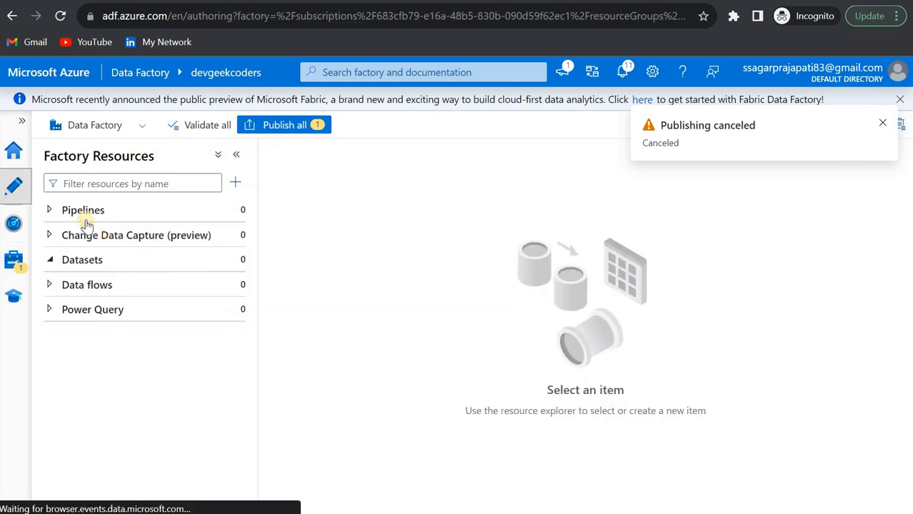
left_click(96, 264)
left_click(98, 263)
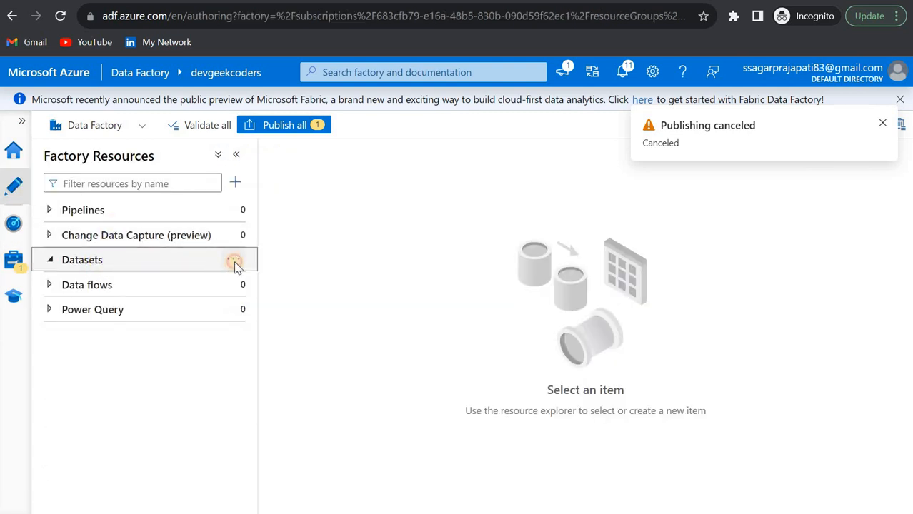
left_click(236, 263)
left_click(259, 284)
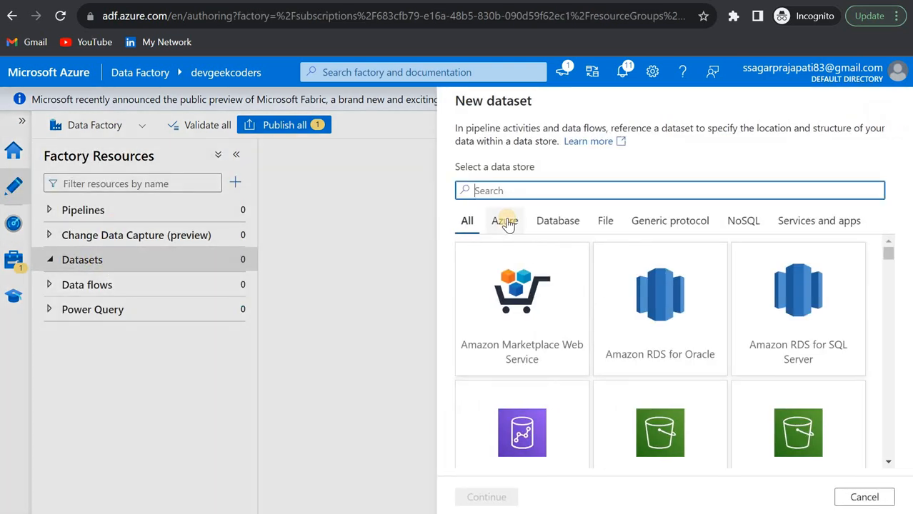
type("http")
left_click(533, 329)
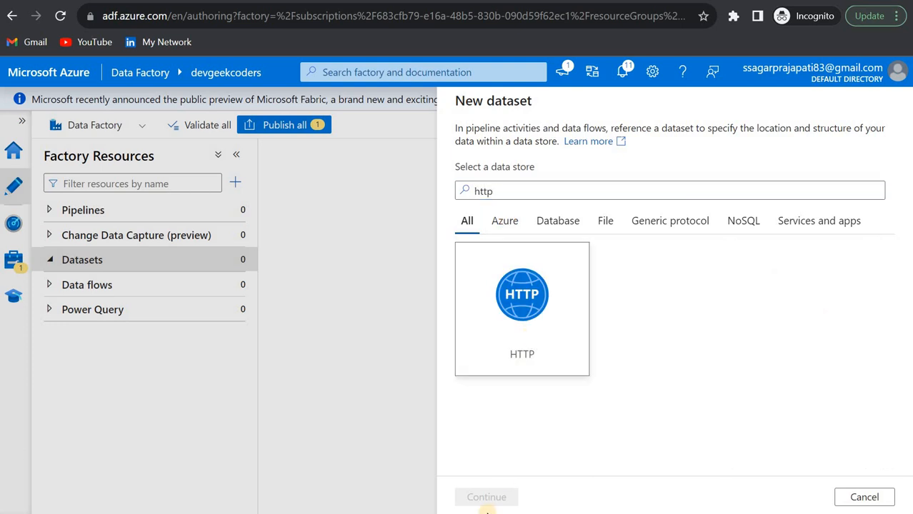
left_click(492, 500)
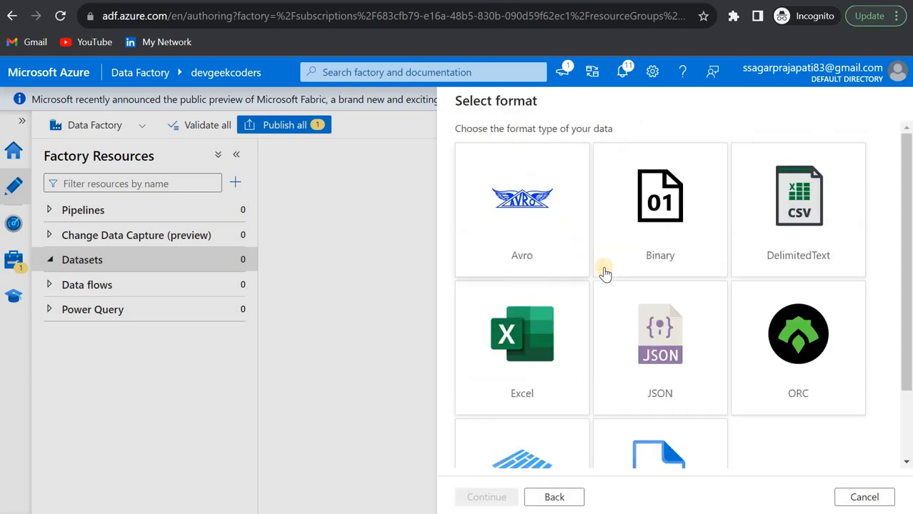
left_click(743, 237)
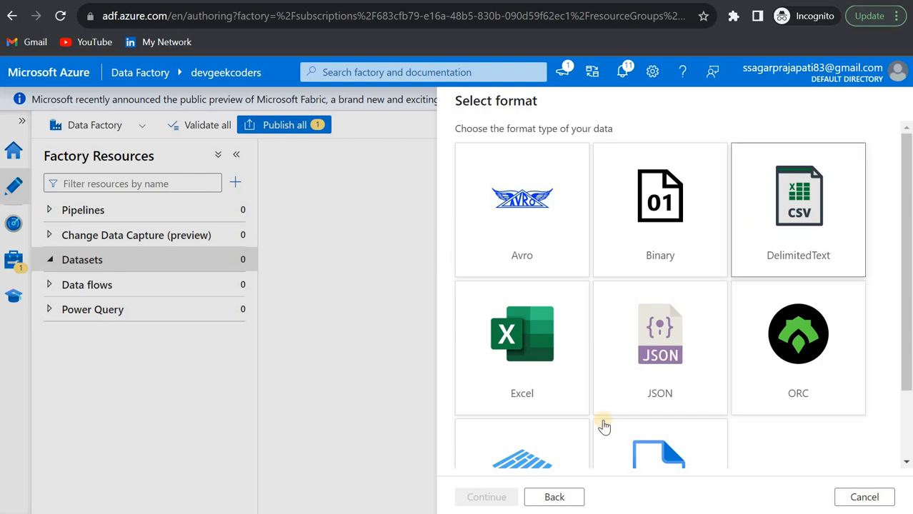
left_click(486, 498)
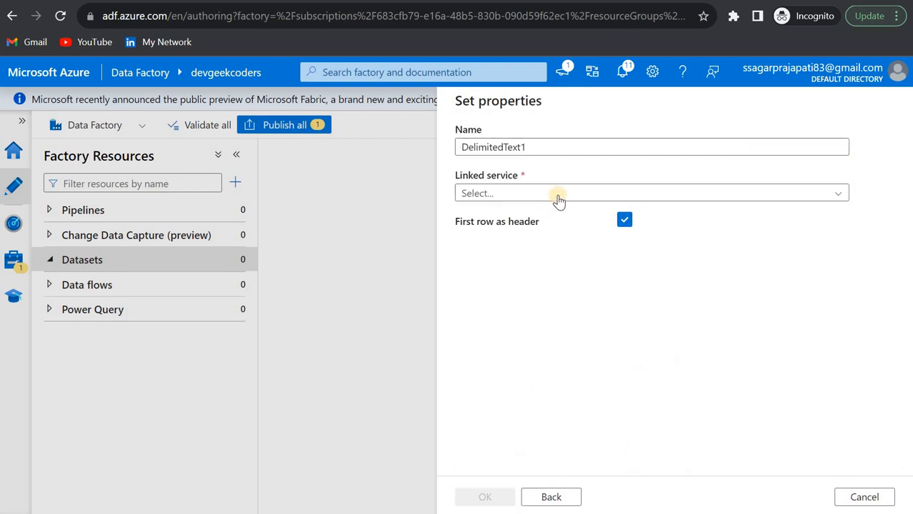
Create the dataset as DelimitedText_source with linked service HttpServer_source, first row as header and schema import set to None.
left_click(539, 150)
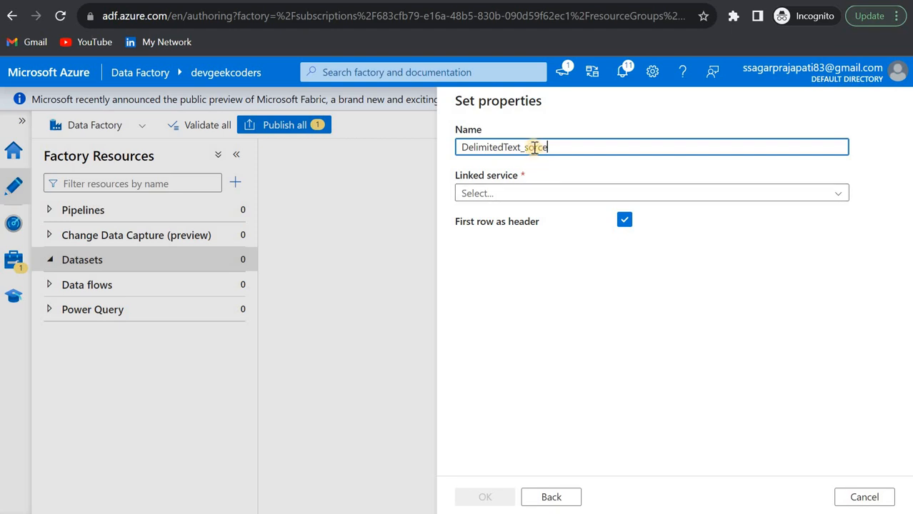
type("u")
left_click(511, 196)
left_click(483, 266)
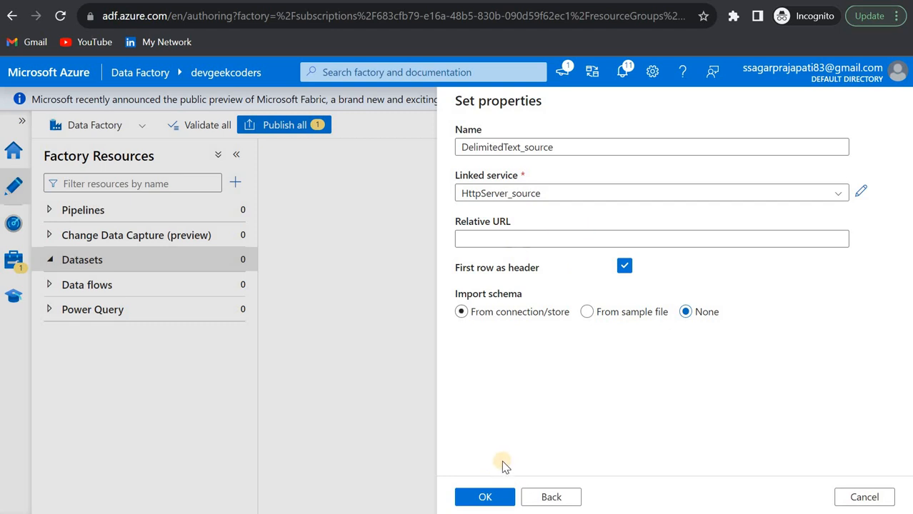
left_click(486, 498)
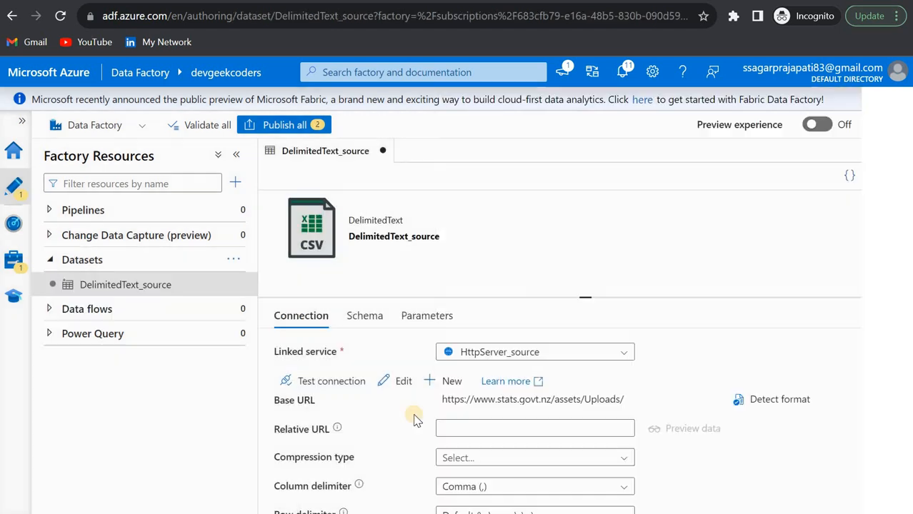
Start a second dataset using the Azure Blob Storage data store and the DelimitedText format.
left_click(239, 262)
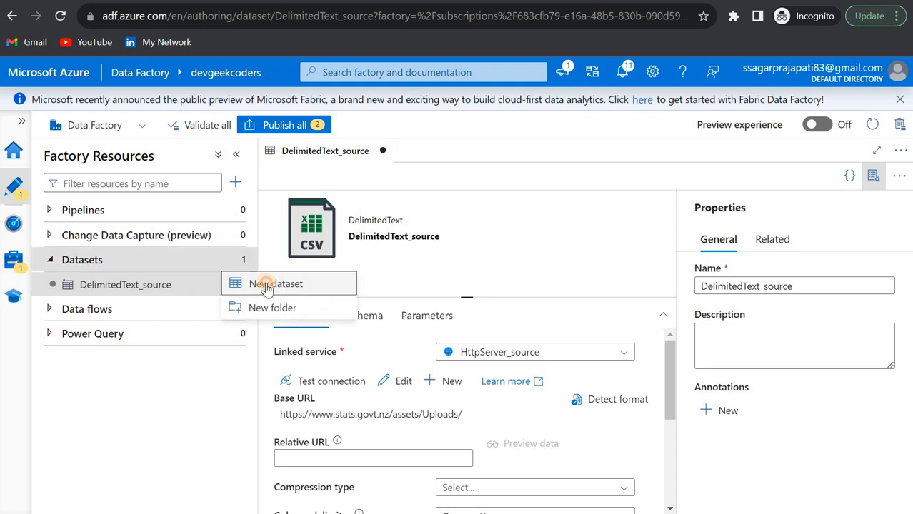
left_click(269, 286)
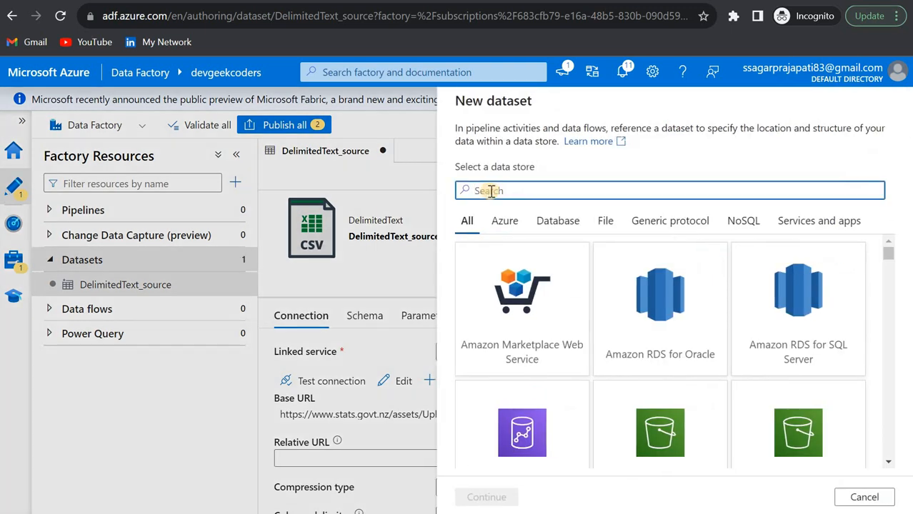
type("azure")
left_click(512, 348)
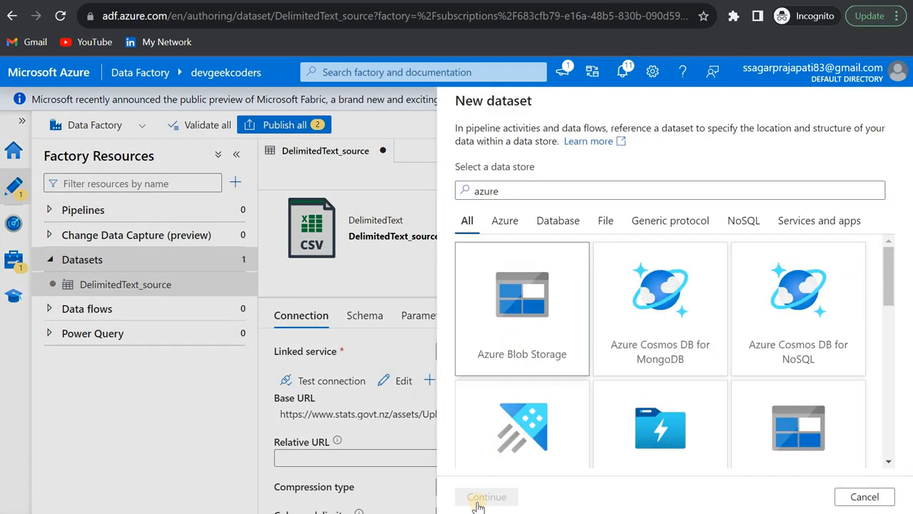
left_click(484, 500)
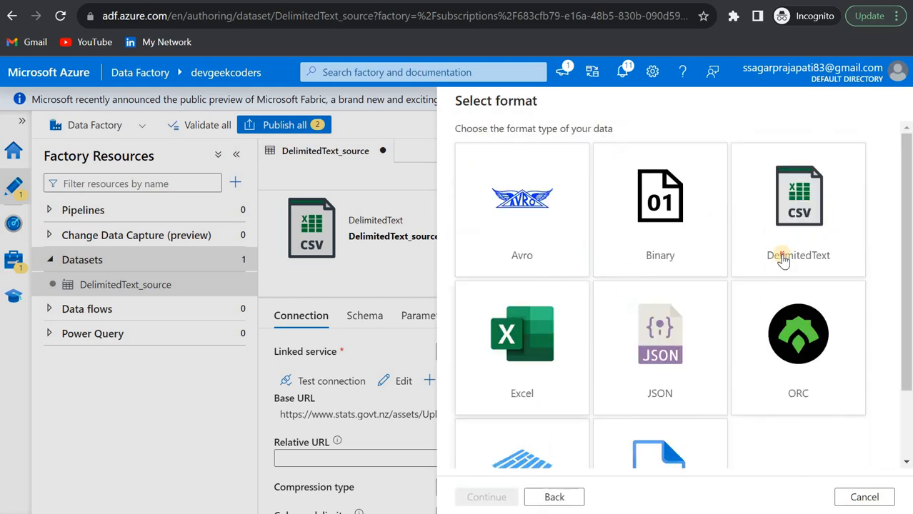
left_click(783, 251)
left_click(466, 500)
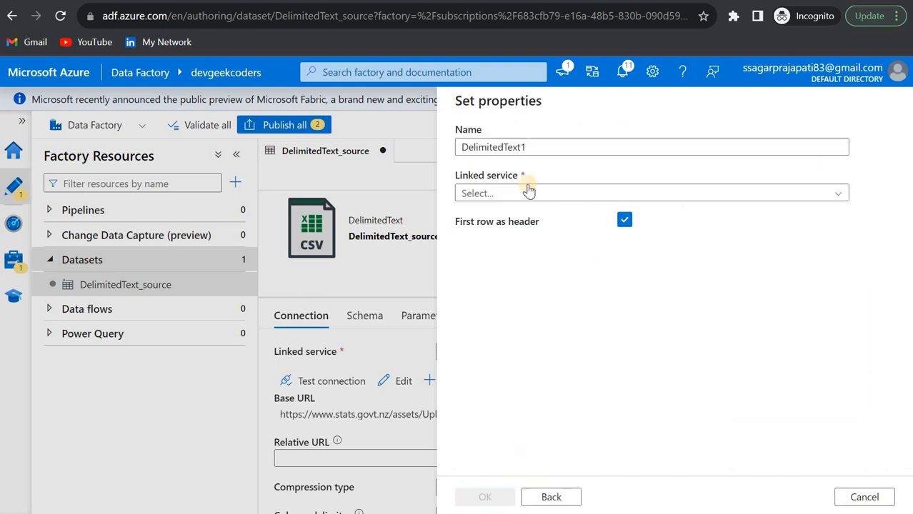
Create the blob dataset as DelimitedText_sink with linked service AzureBlobStorage_sink and first row as header.
left_click(552, 150)
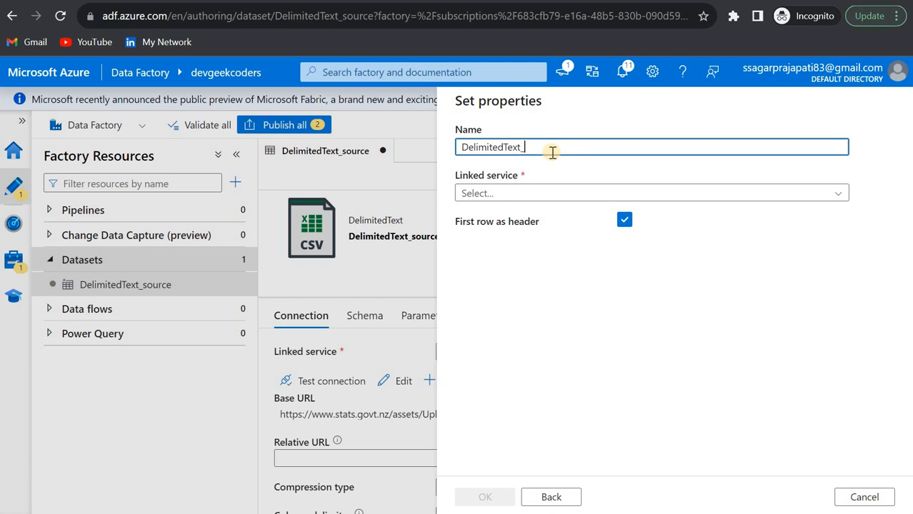
type("_sink")
left_click(493, 195)
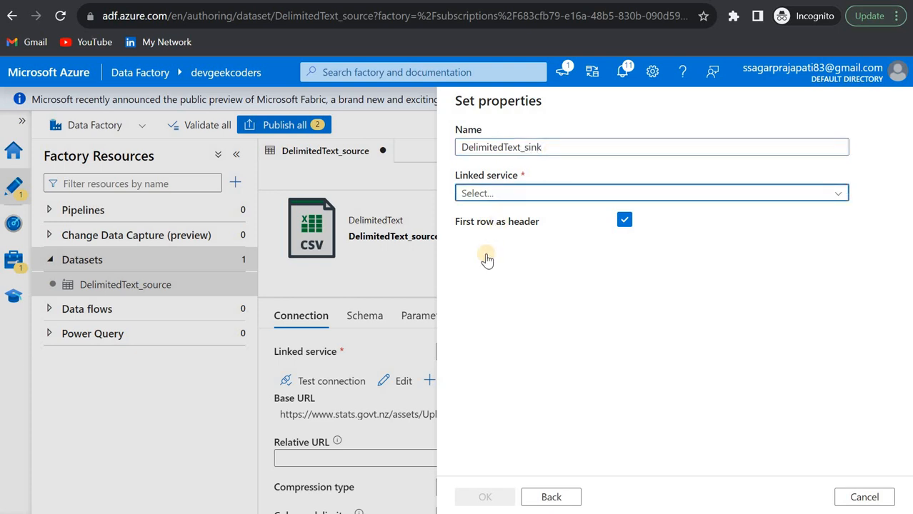
left_click(493, 265)
left_click(484, 498)
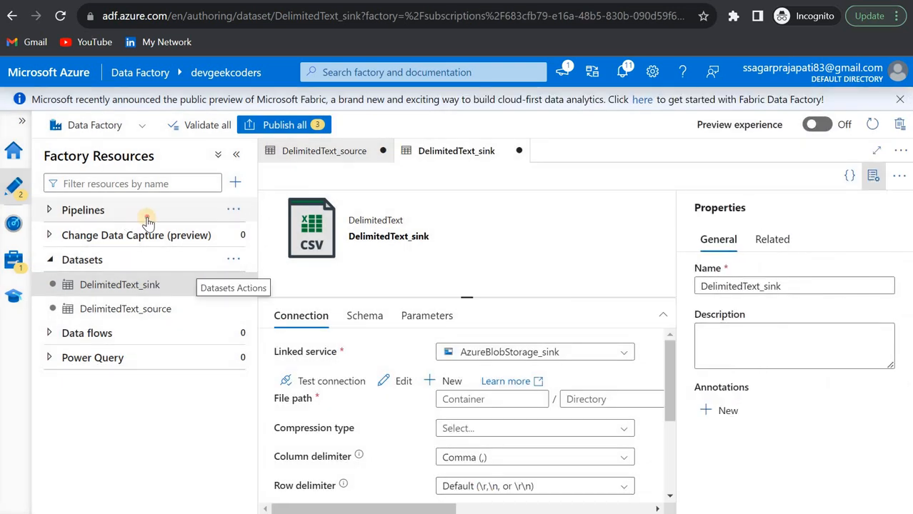
Create a new pipeline and add a Copy data activity to its canvas.
left_click(224, 214)
left_click(234, 210)
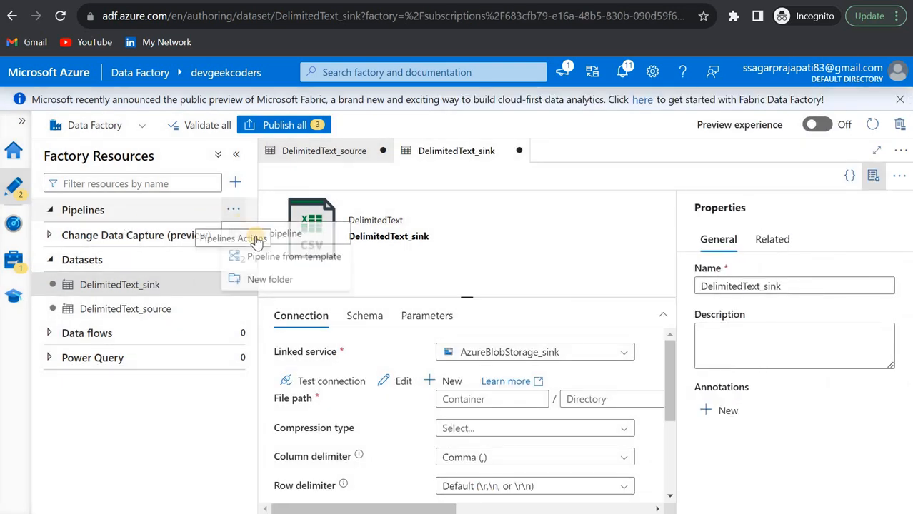
left_click(272, 236)
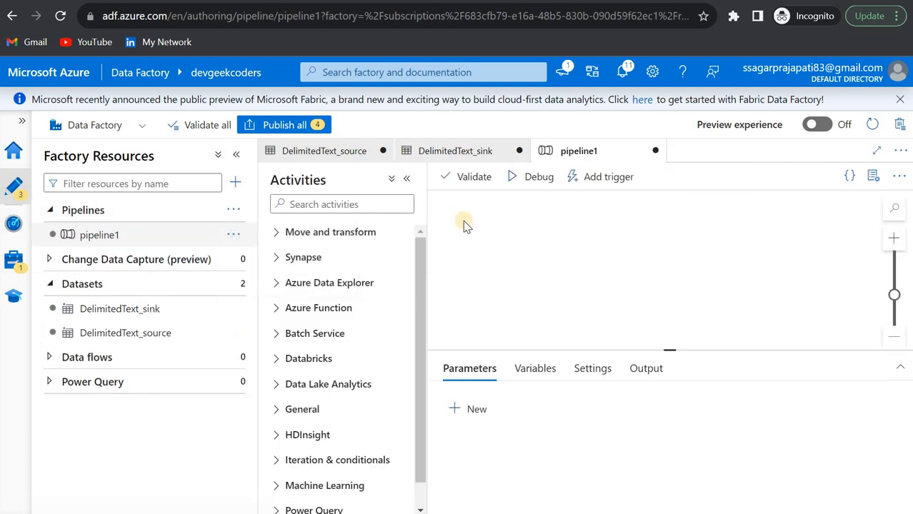
left_click(328, 204)
type("copy")
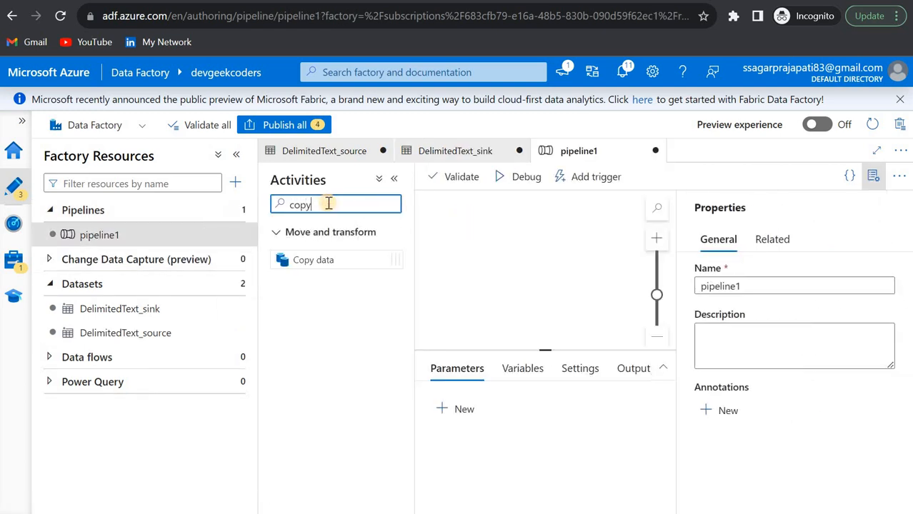
left_click(319, 261)
left_click_drag(508, 268, 507, 268)
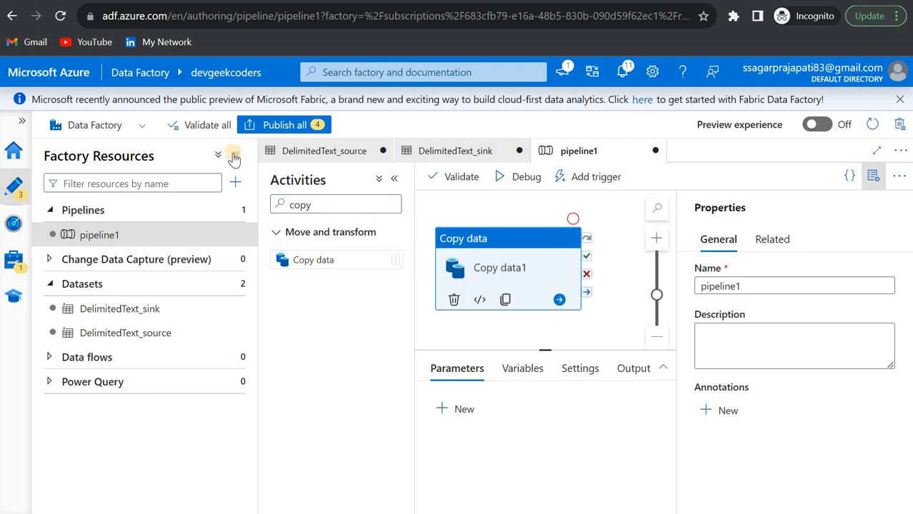
Set the Copy data activity's source dataset to DelimitedText_source and its sink dataset to DelimitedText_sink.
left_click(237, 155)
left_click(873, 176)
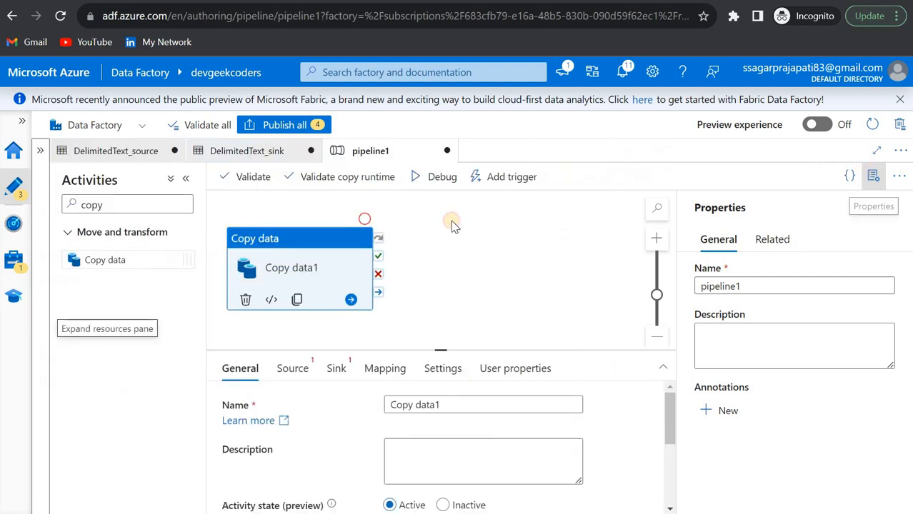
left_click(293, 368)
left_click(460, 405)
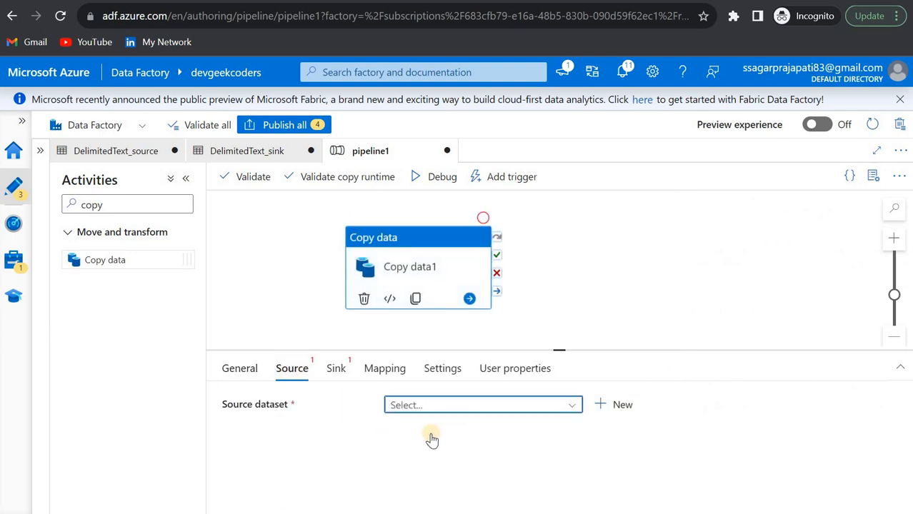
left_click(431, 448)
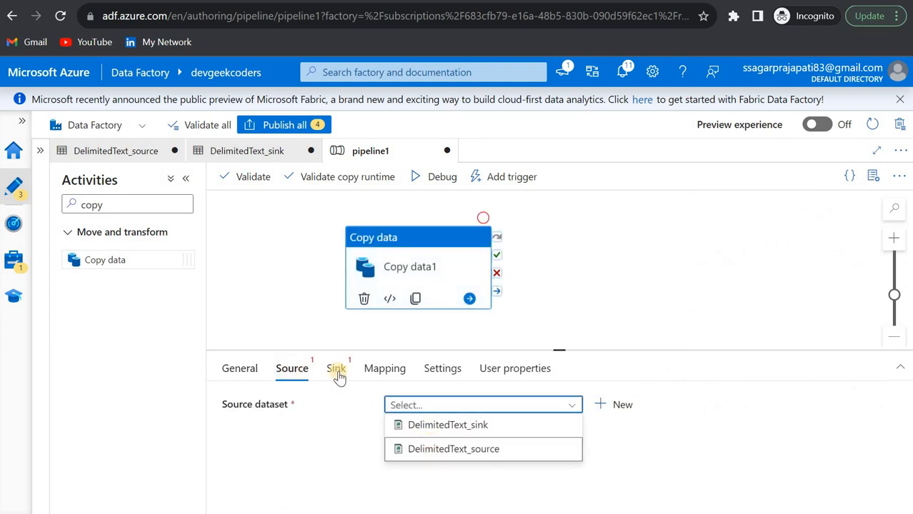
left_click(336, 368)
left_click(453, 407)
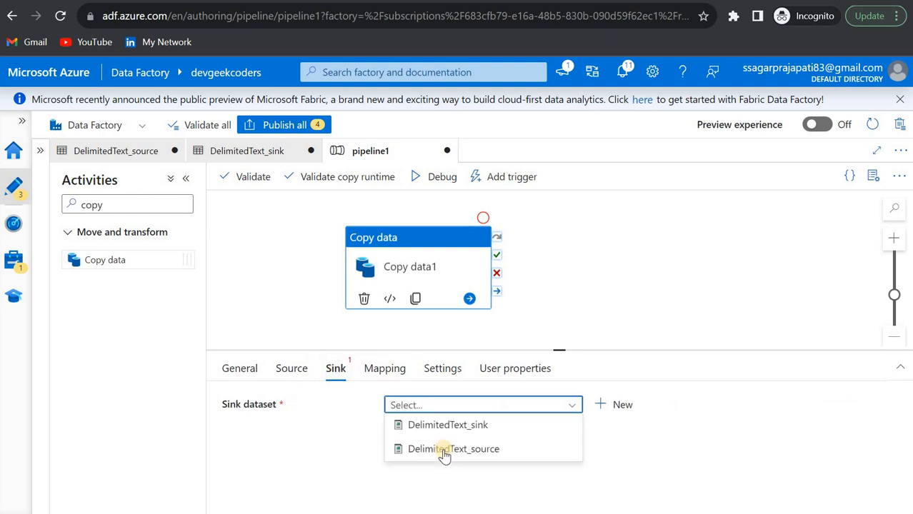
left_click(442, 450)
left_click(461, 405)
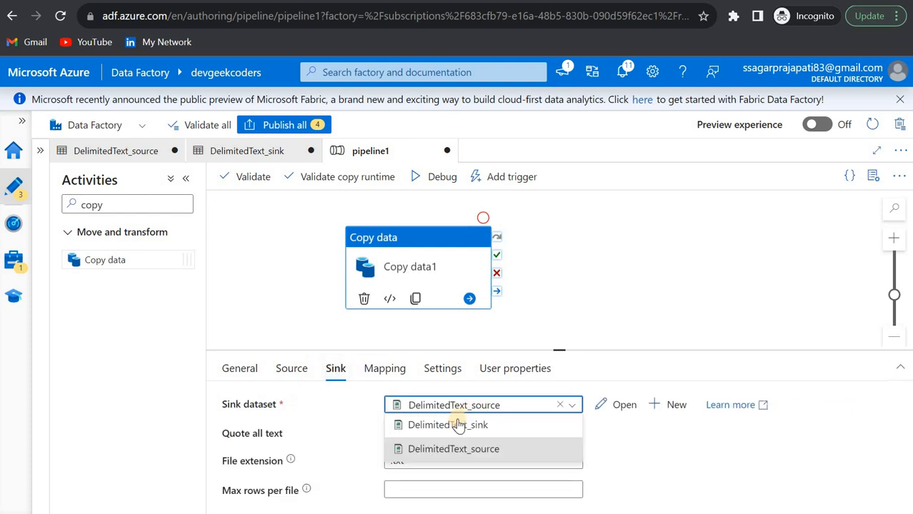
left_click(457, 422)
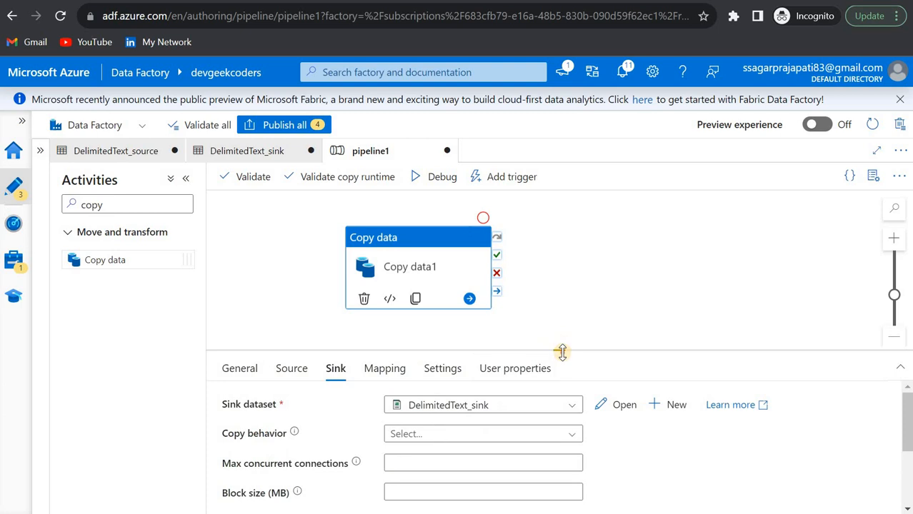
Select GET as the copy activity's source request method and review the remaining source settings.
left_click_drag(562, 350, 583, 302)
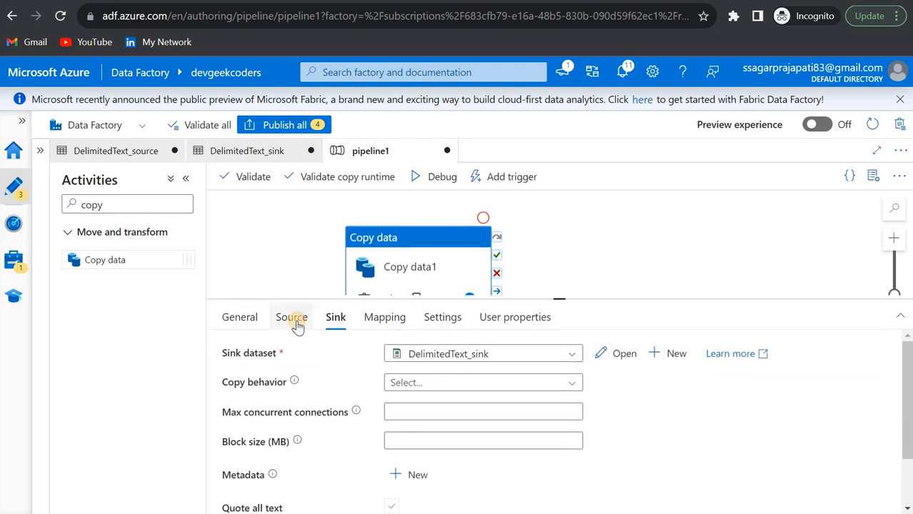
left_click(293, 320)
scroll(426, 375, "down", 1)
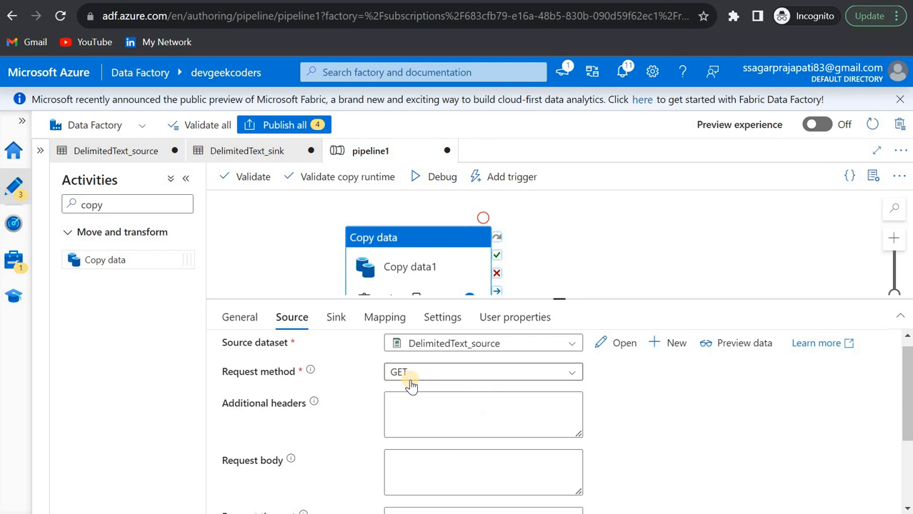
left_click(410, 385)
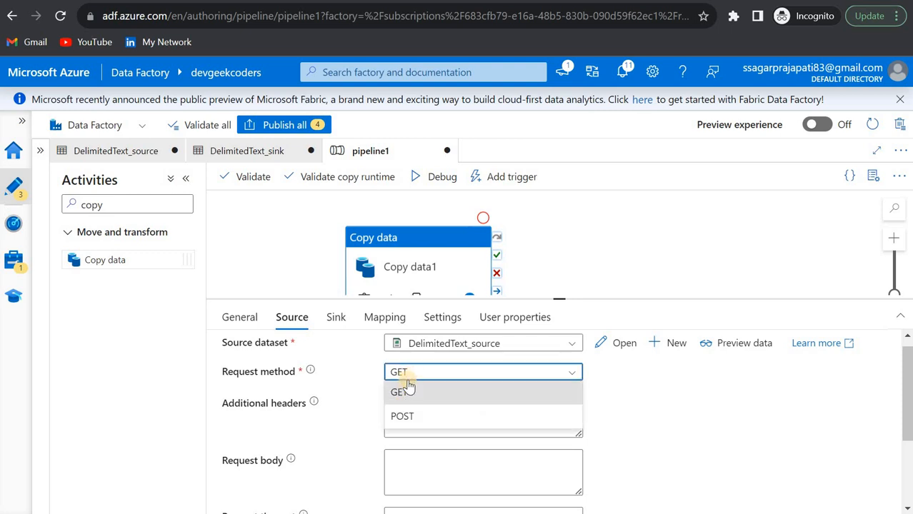
left_click(403, 391)
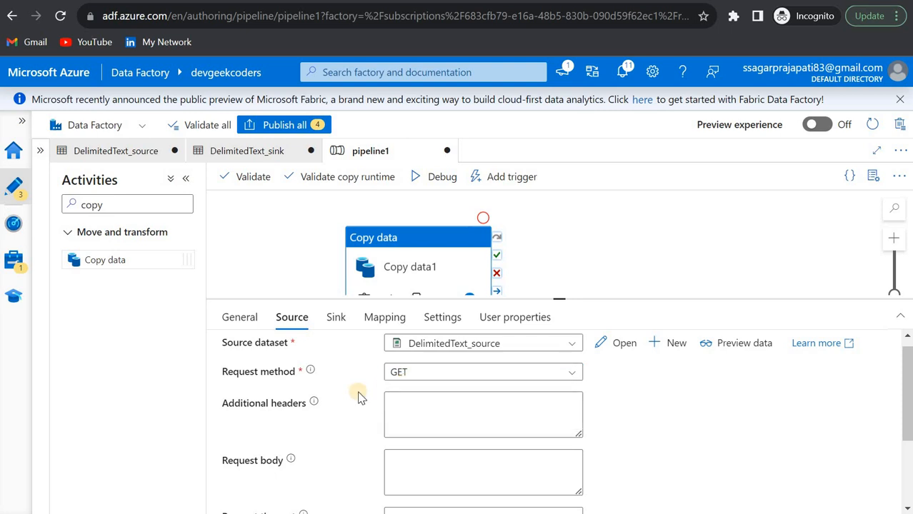
scroll(360, 398, "down", 3)
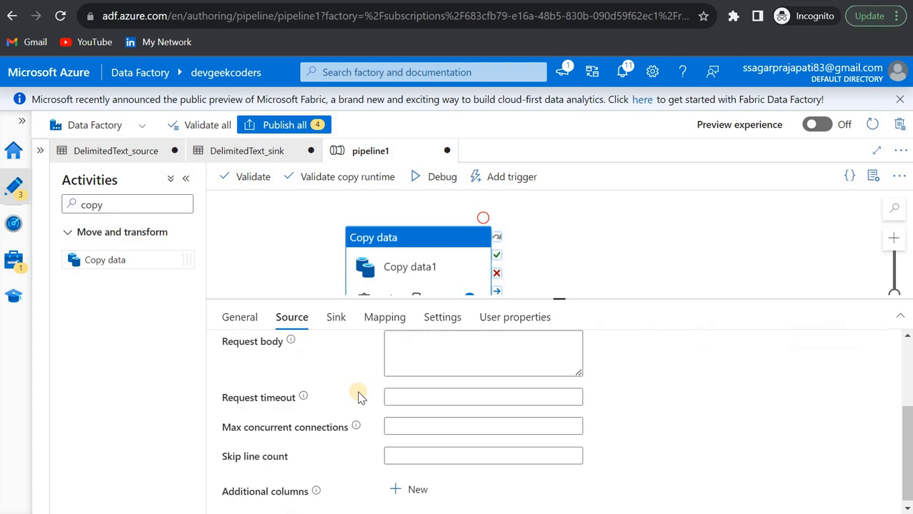
scroll(604, 347, "up", 3)
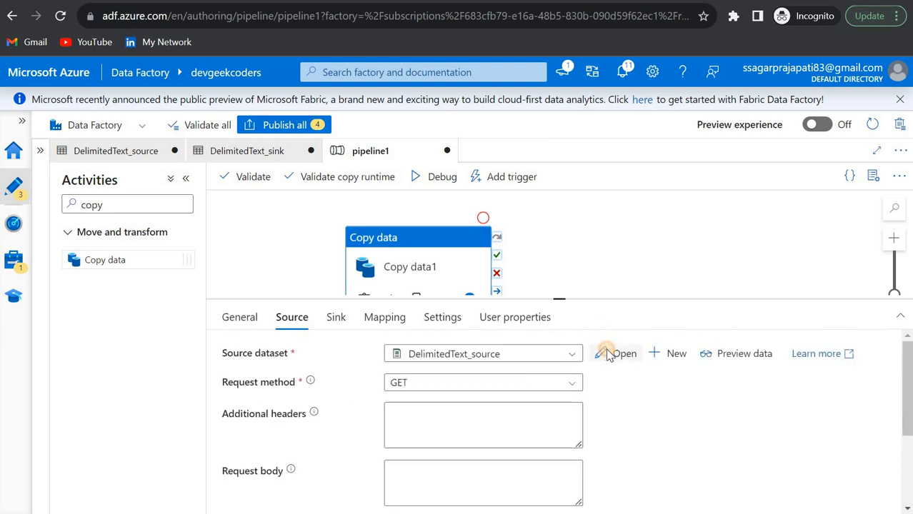
Open the source dataset, switch to the text editor and copy the part of the annual balance sheets URL after "Uploads/".
left_click(606, 354)
scroll(461, 396, "down", 2)
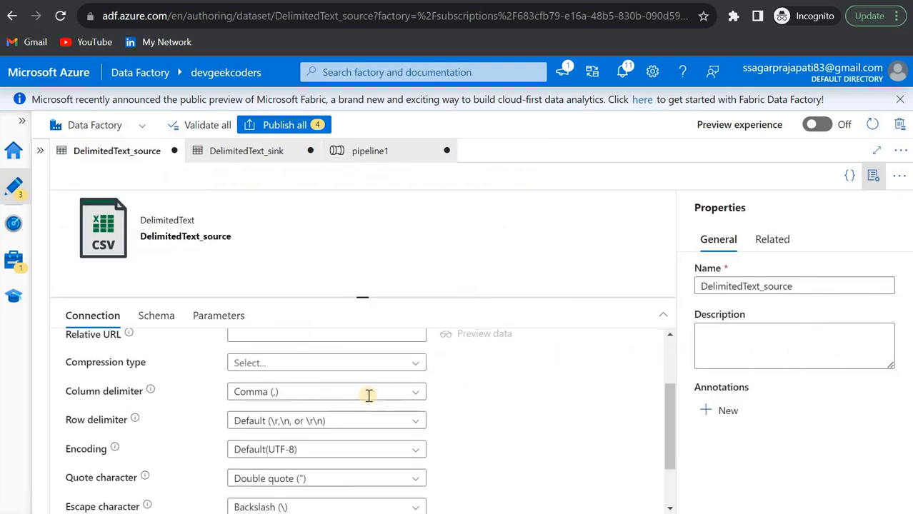
scroll(178, 379, "up", 1)
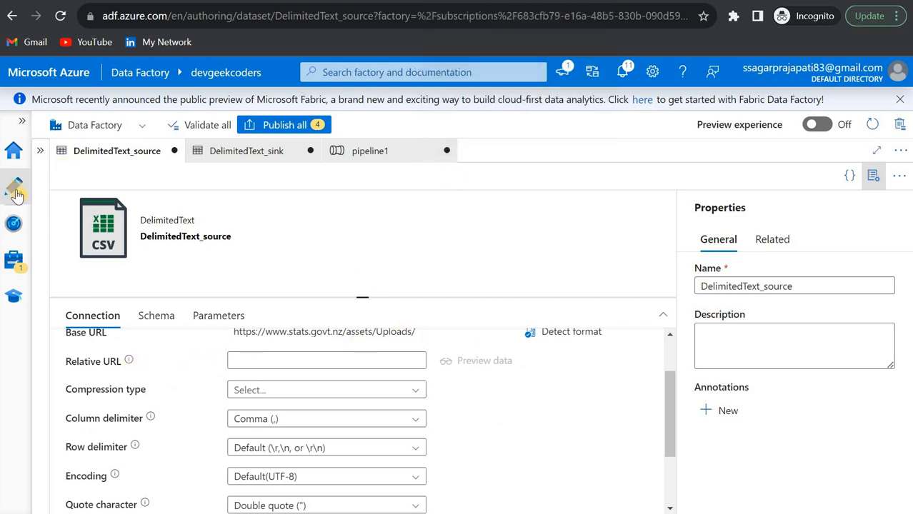
key("alt+Tab")
left_click(313, 206)
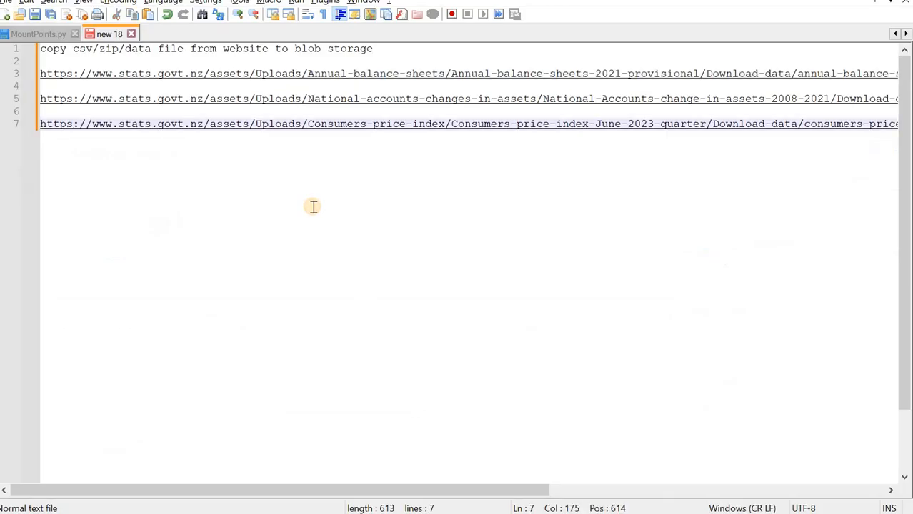
scroll(312, 207, "right", 6)
left_click_drag(564, 73, 306, 75)
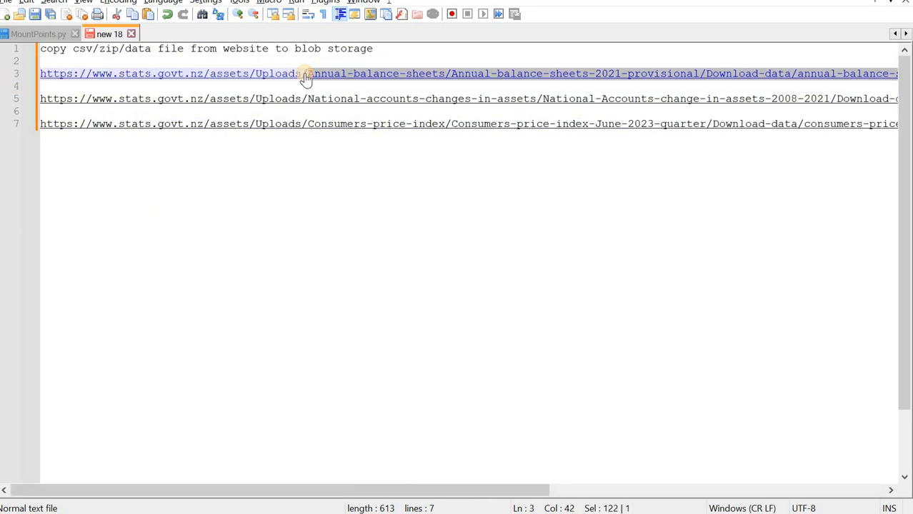
Switch back to Data Factory and paste the copied annual balance sheets CSV path as the source dataset's relative URL.
key("alt+Tab")
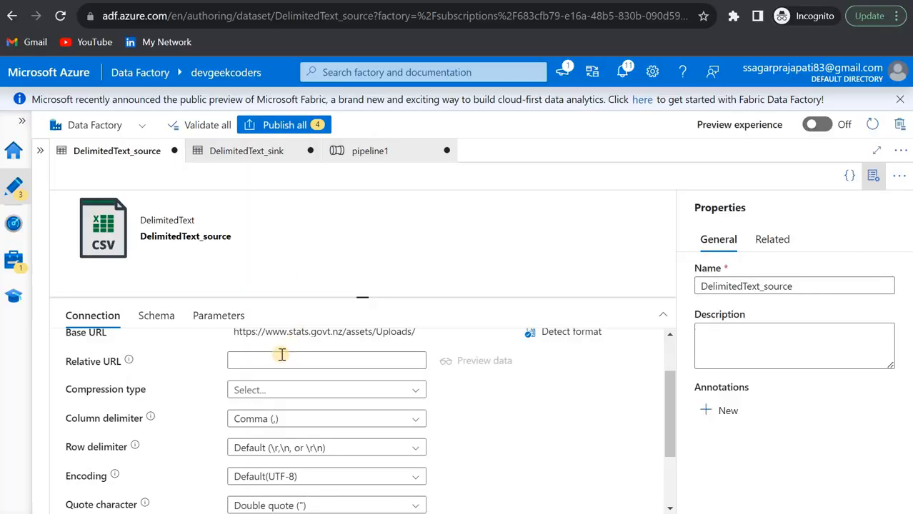
left_click(281, 359)
key("ctrl+v")
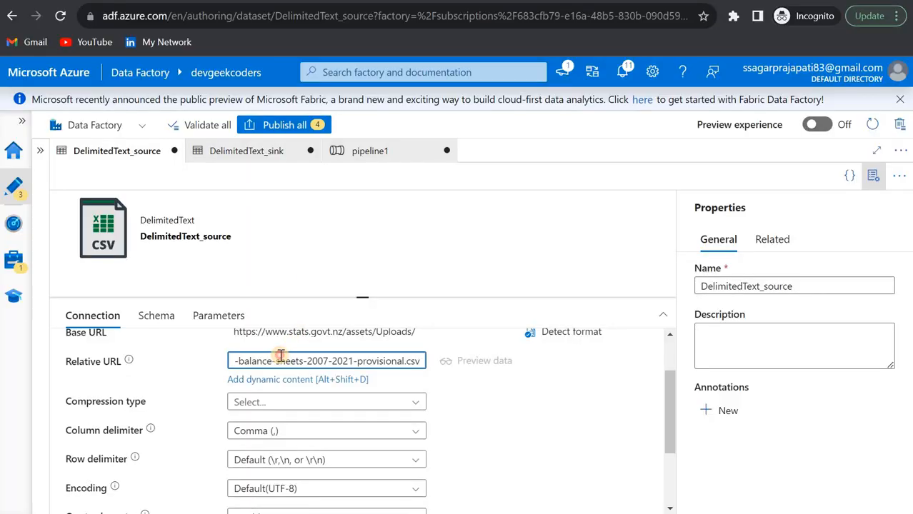
key("ctrl+a")
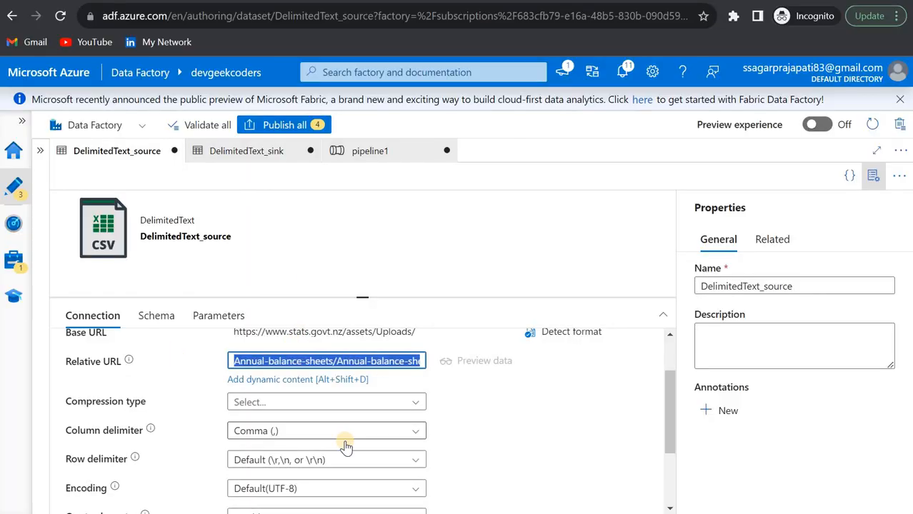
scroll(345, 446, "down", 3)
scroll(347, 438, "up", 5)
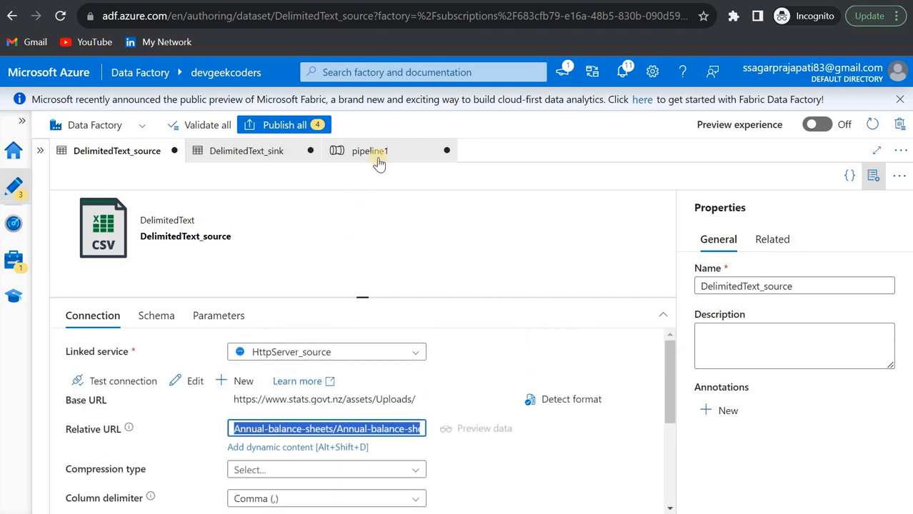
Set the DelimitedText_sink dataset's file path to the sink-logicapp container by browsing the blob storage.
left_click(258, 152)
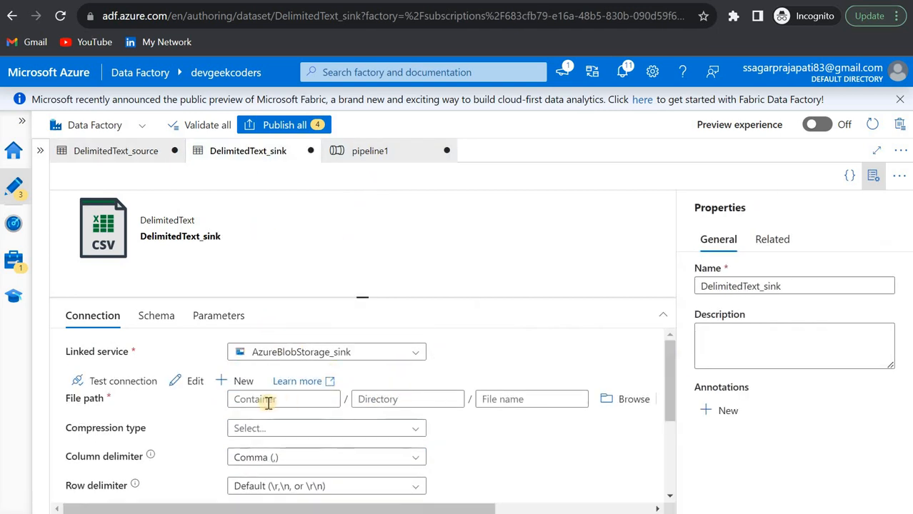
left_click(268, 401)
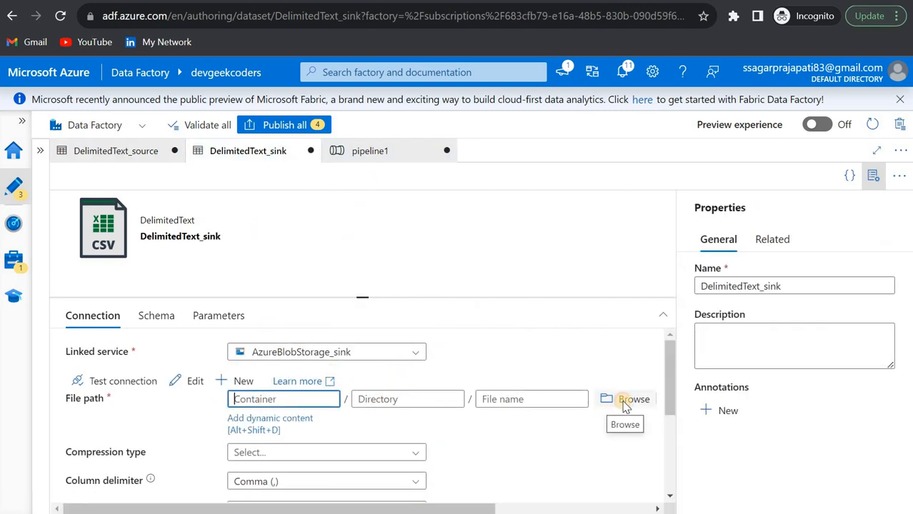
left_click(626, 400)
double_click(515, 208)
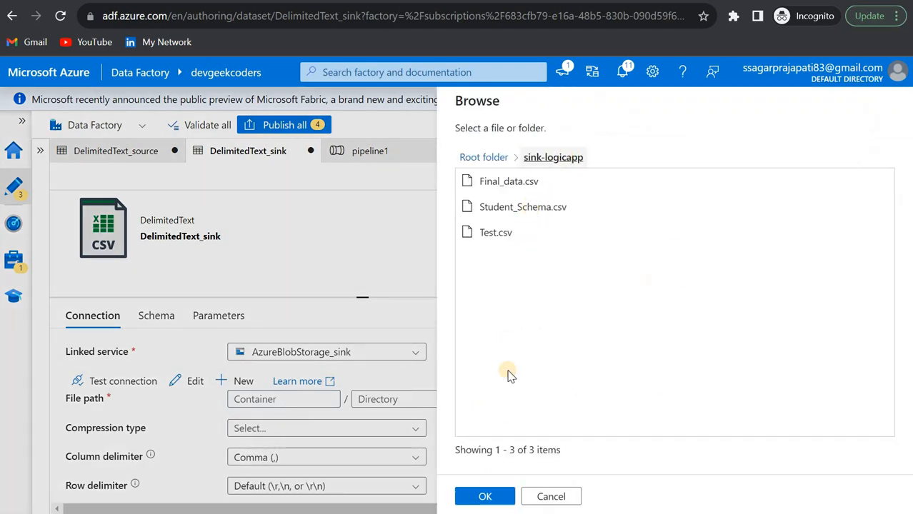
left_click(484, 496)
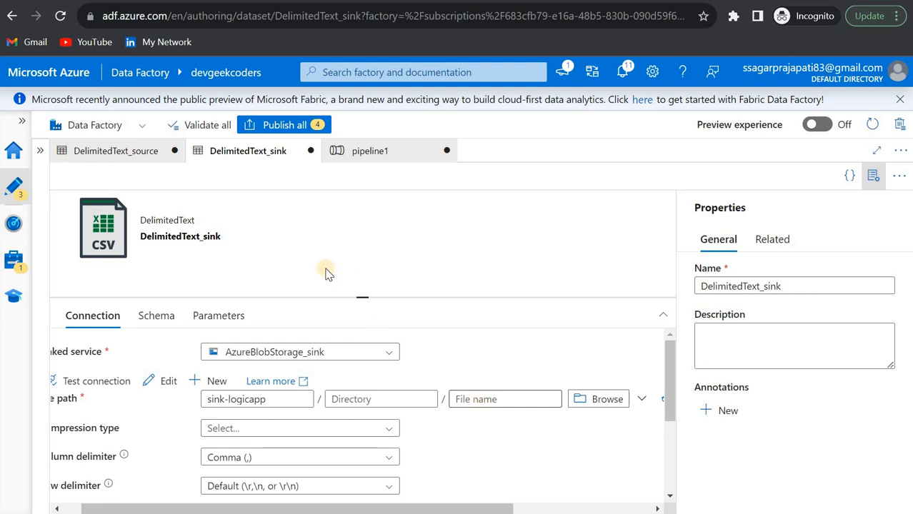
Publish all pending changes and start a debug run of pipeline1.
left_click(269, 125)
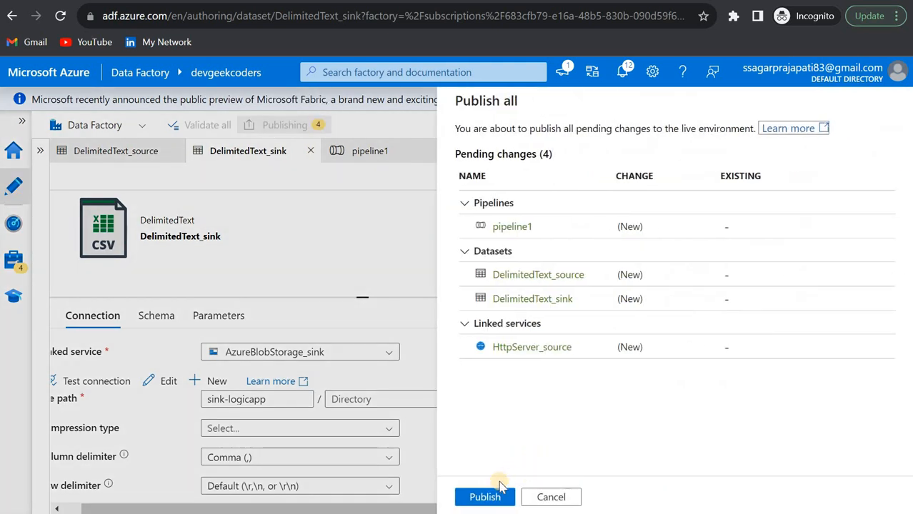
left_click(485, 497)
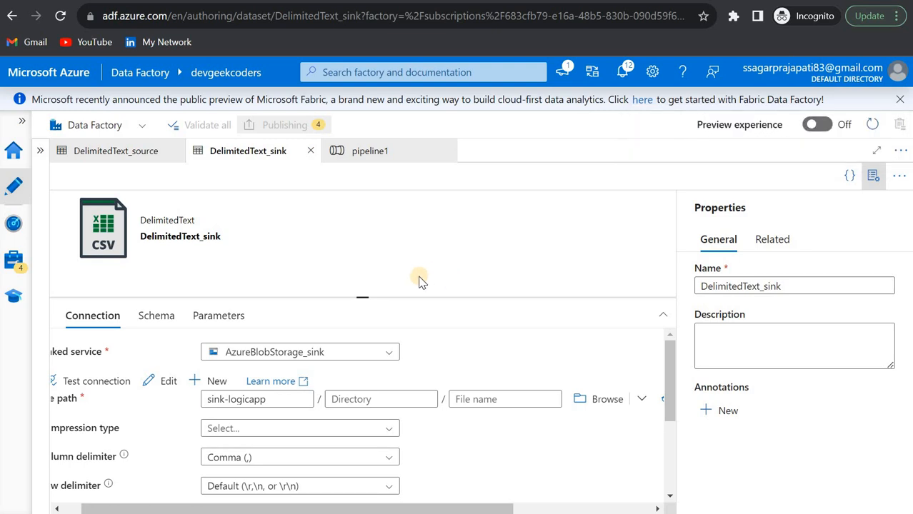
left_click(370, 162)
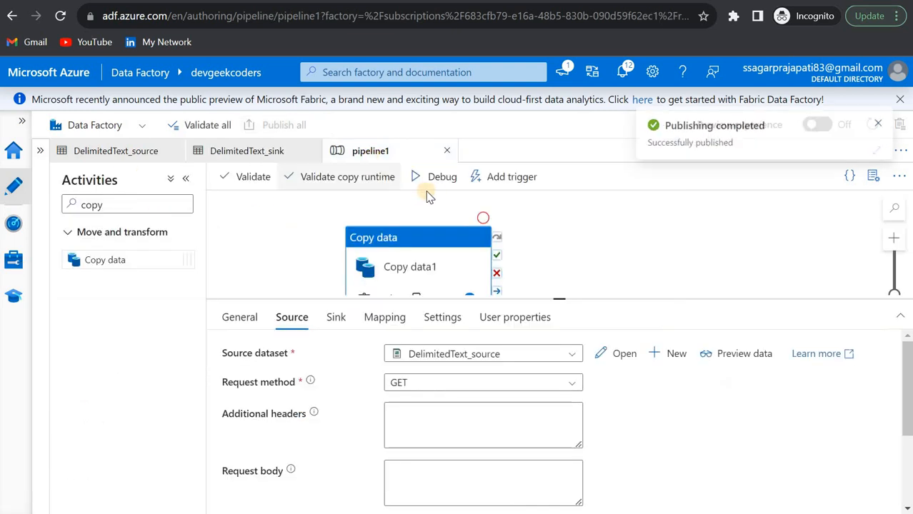
left_click(436, 179)
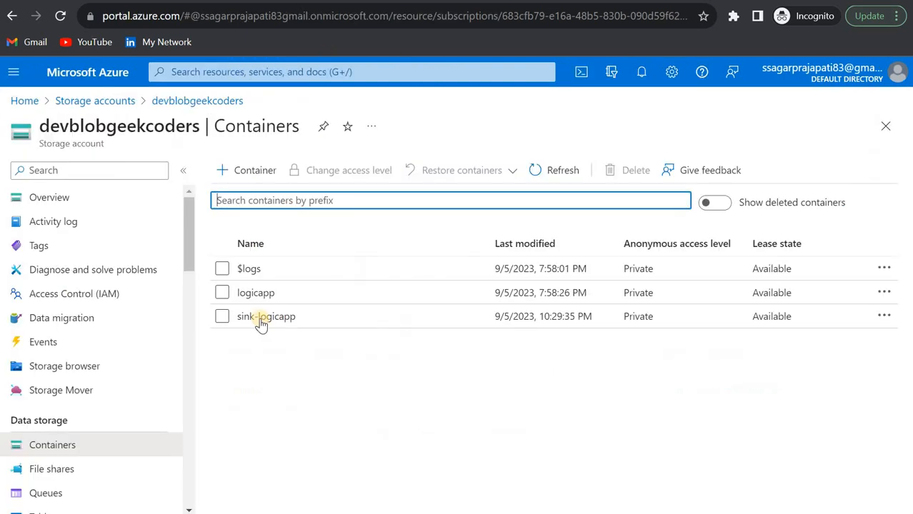
Open the sink-logicapp container in the storage account, and switch to Data Factory to check the pipeline1 debug run's refreshed status.
left_click(260, 322)
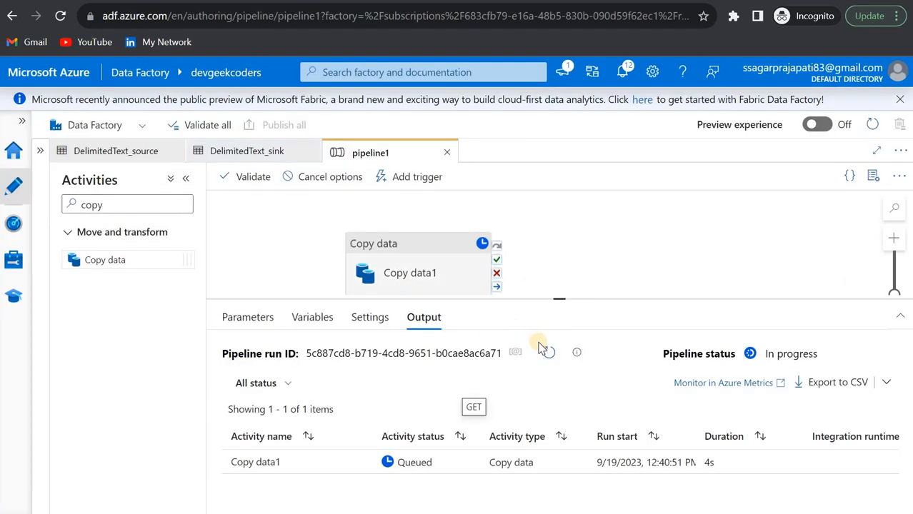
left_click(545, 353)
left_click(545, 352)
left_click(545, 352)
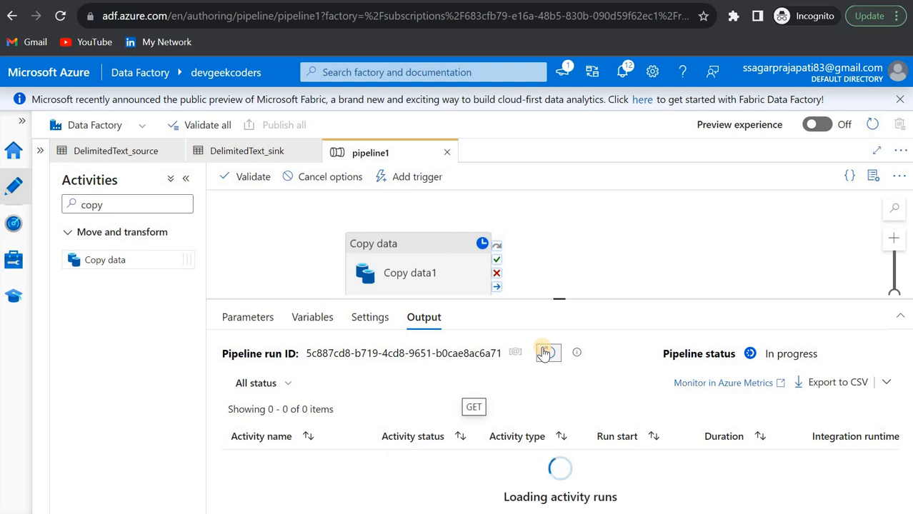
left_click(413, 274)
left_click(459, 250)
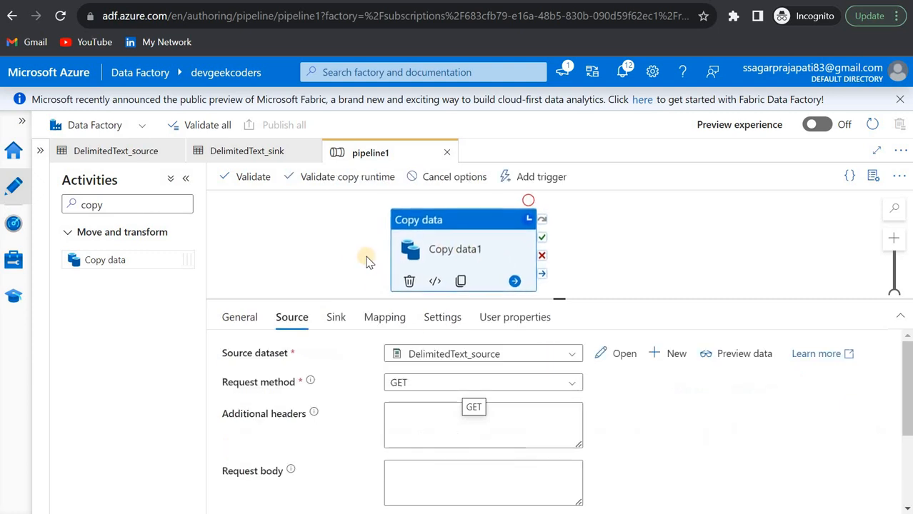
left_click(357, 263)
left_click(549, 353)
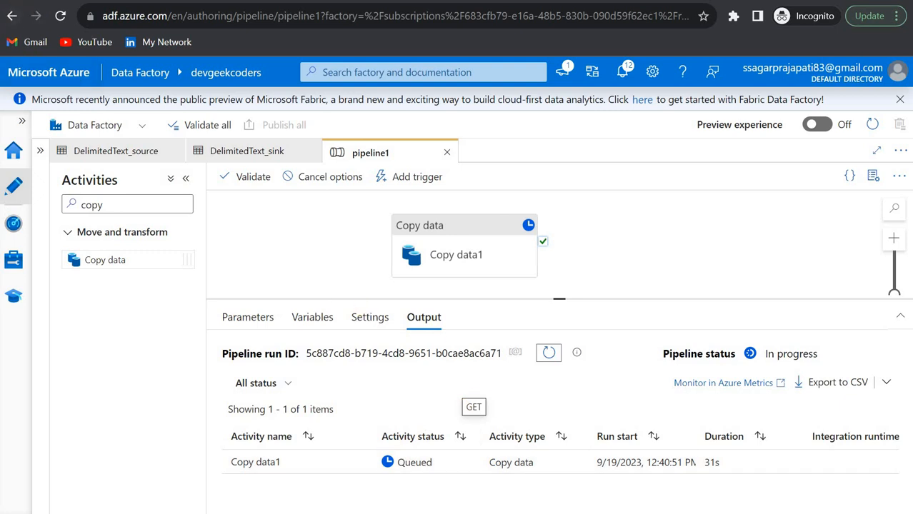
left_click(549, 353)
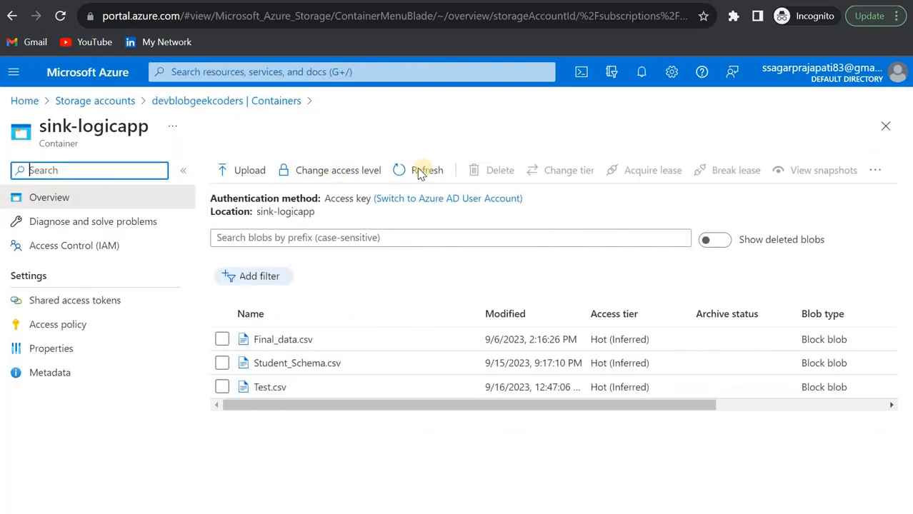
Switch to the storage account, refresh the sink-logicapp container, browse the Annual-balance-sheets folders down to Download-data and return to the container root.
left_click(422, 170)
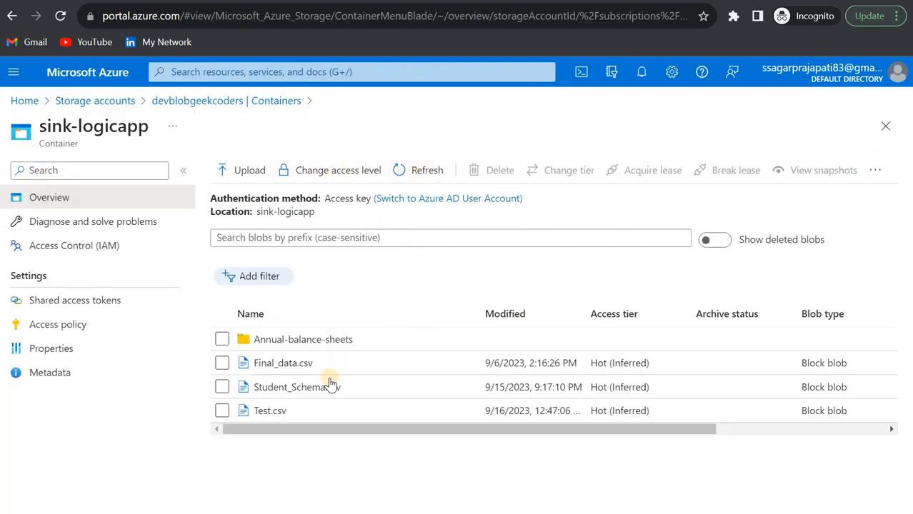
left_click(297, 342)
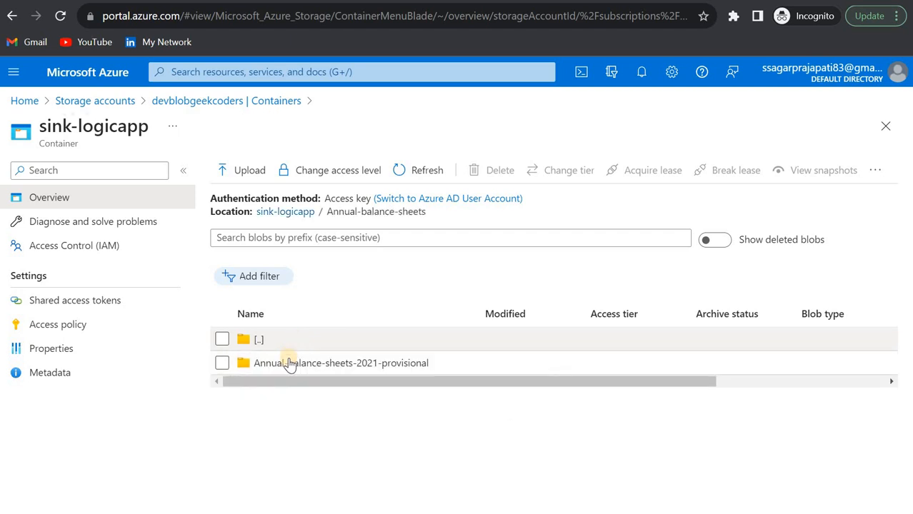
left_click(289, 364)
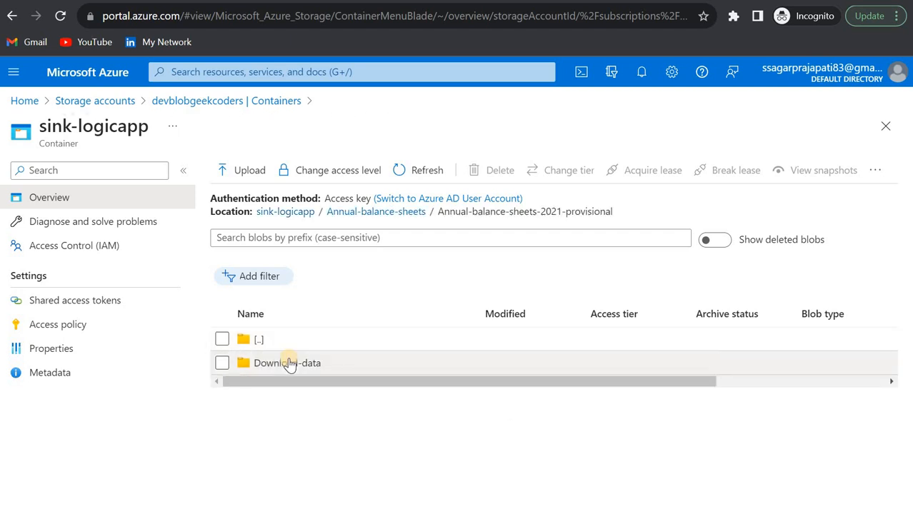
left_click(289, 364)
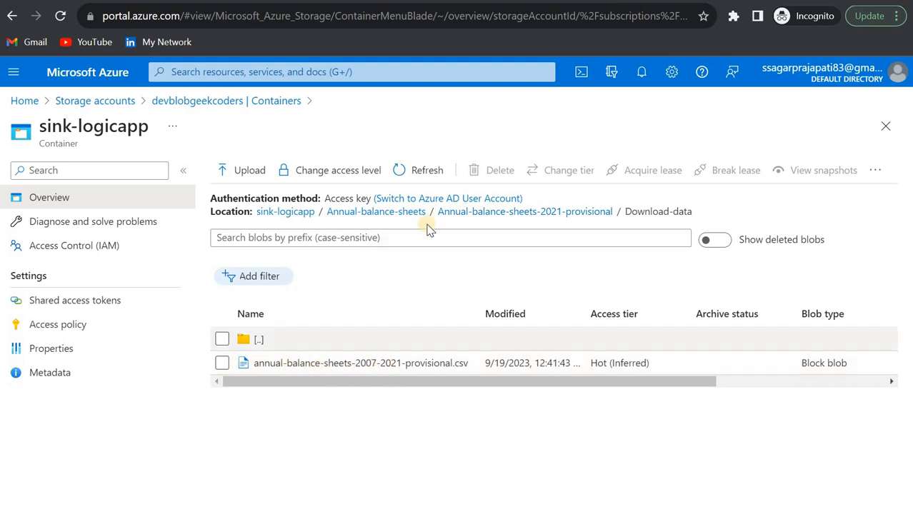
left_click(458, 212)
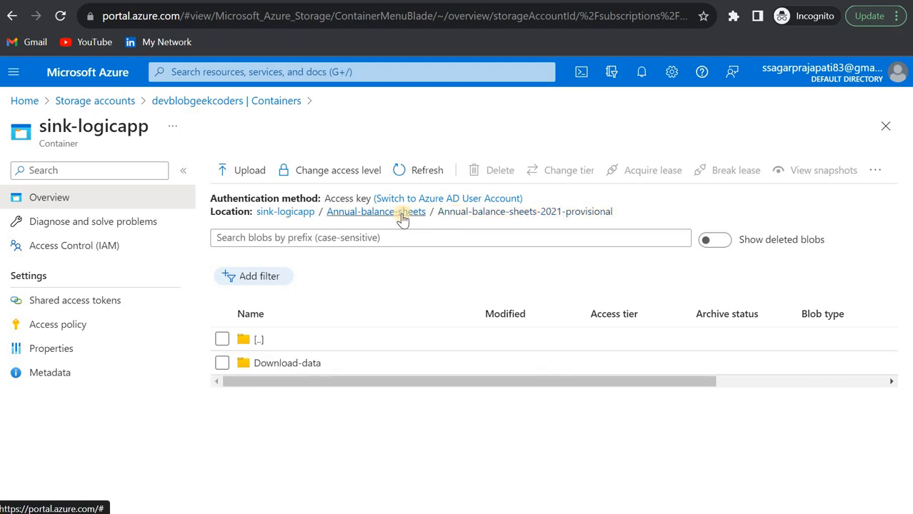
left_click(402, 214)
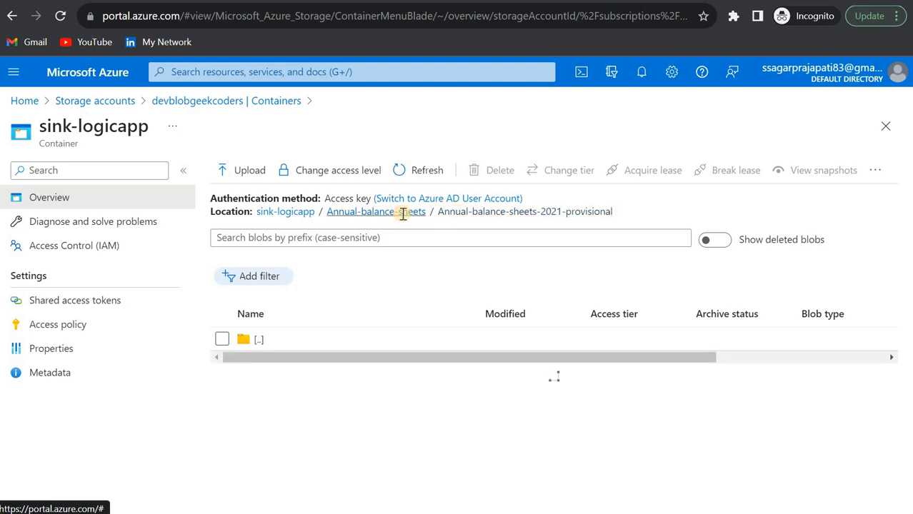
left_click(301, 213)
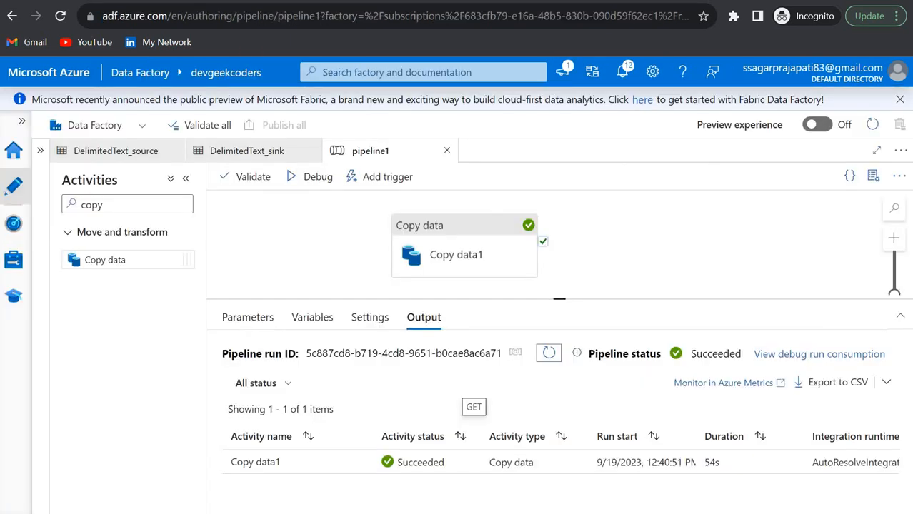
Switch to Data Factory and open the Copy data1 sink dataset to review its directory and file name settings.
left_click(418, 285)
left_click(334, 318)
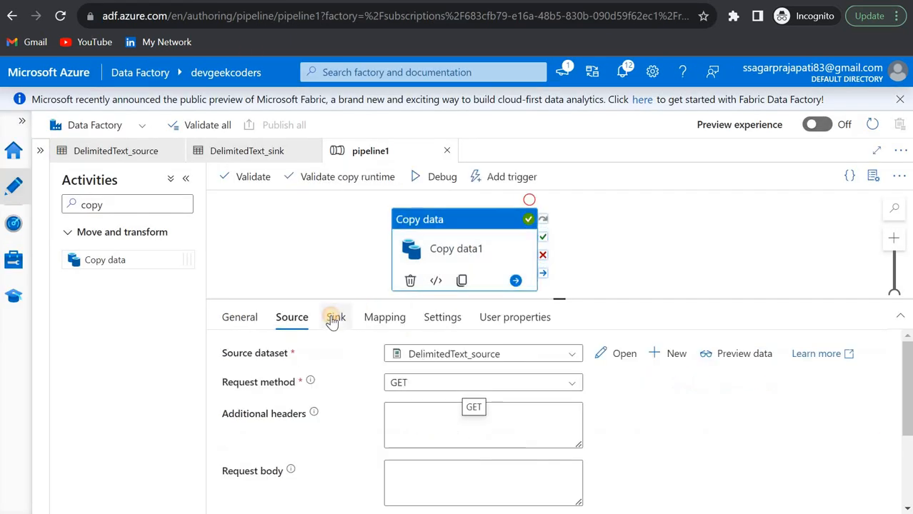
left_click(599, 356)
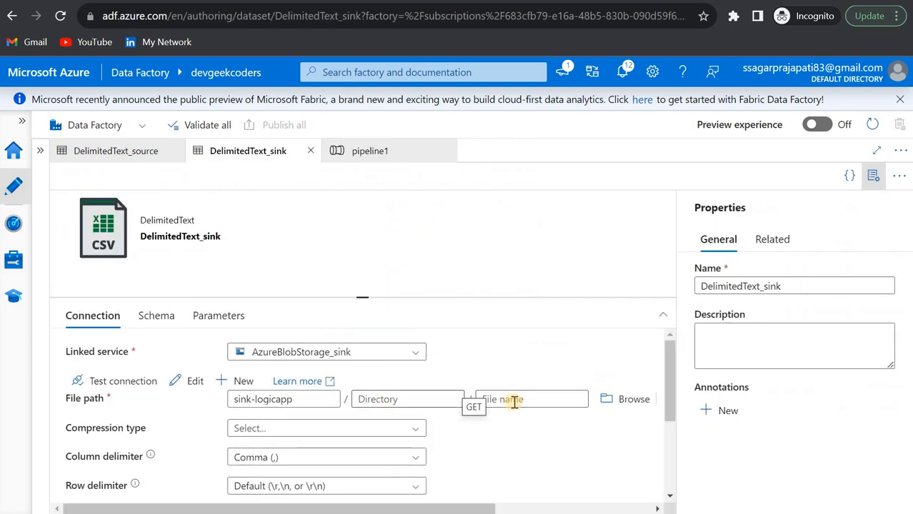
left_click(515, 402)
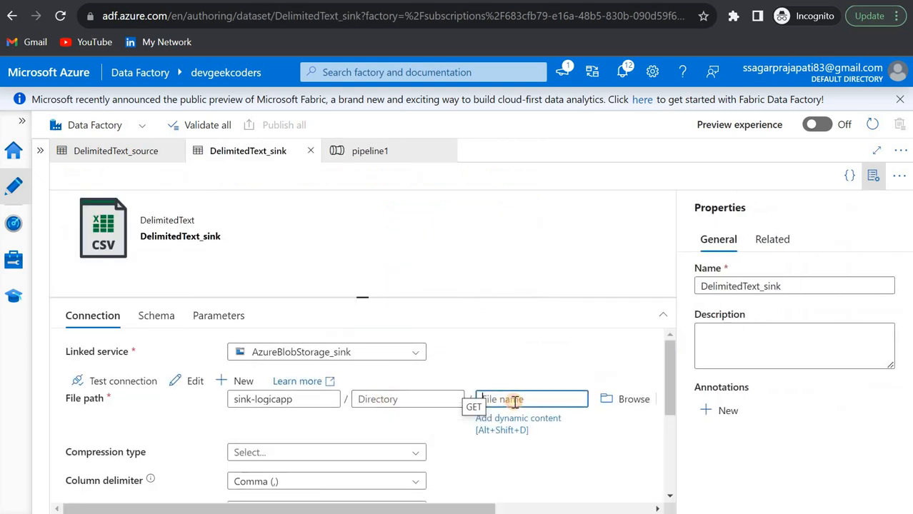
left_click(376, 404)
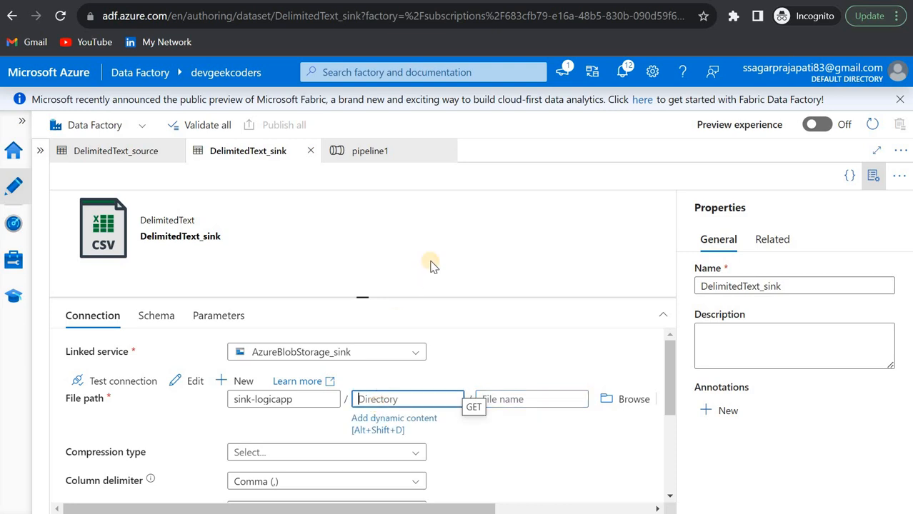
Examine the relative URL of the Copy data1 source dataset and open that dataset's parameters.
left_click(130, 159)
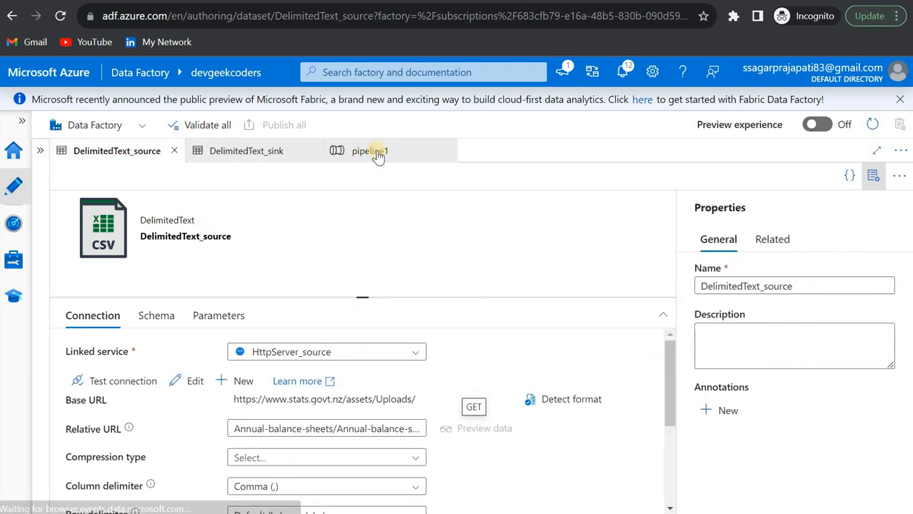
left_click(378, 155)
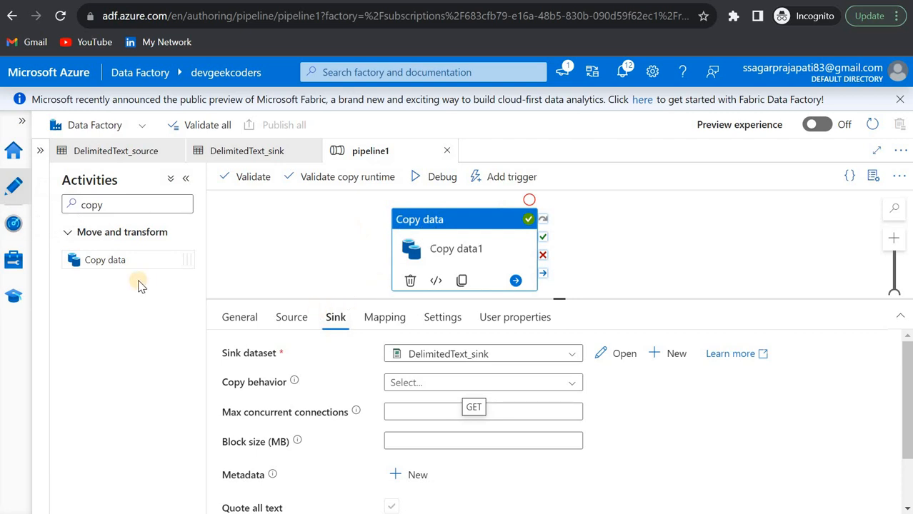
left_click(292, 317)
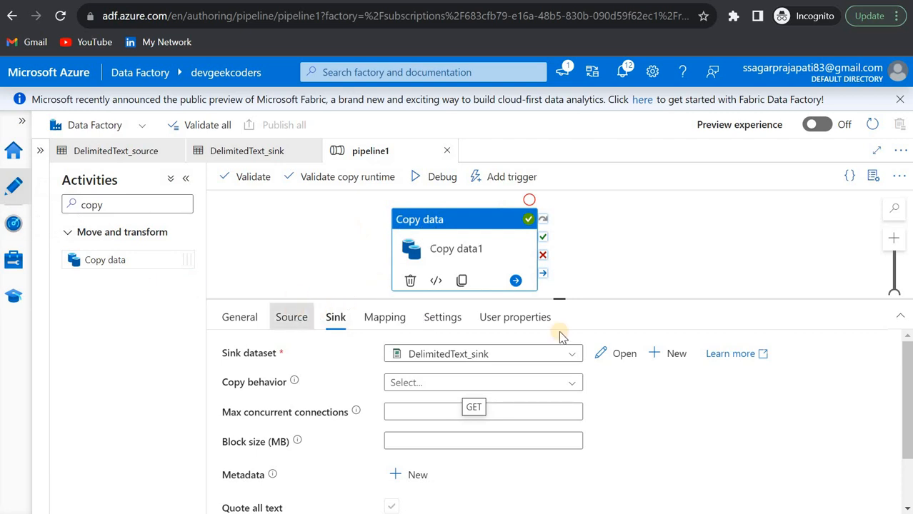
left_click(605, 352)
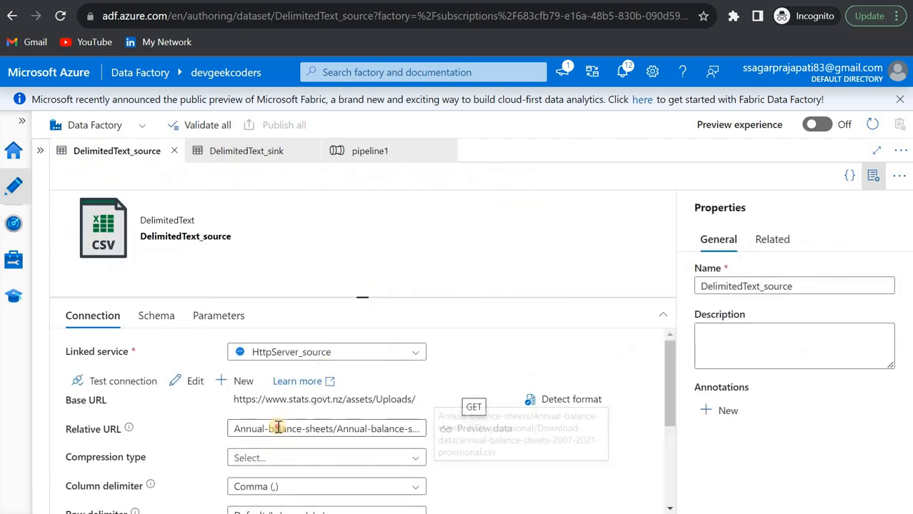
left_click_drag(265, 429, 415, 428)
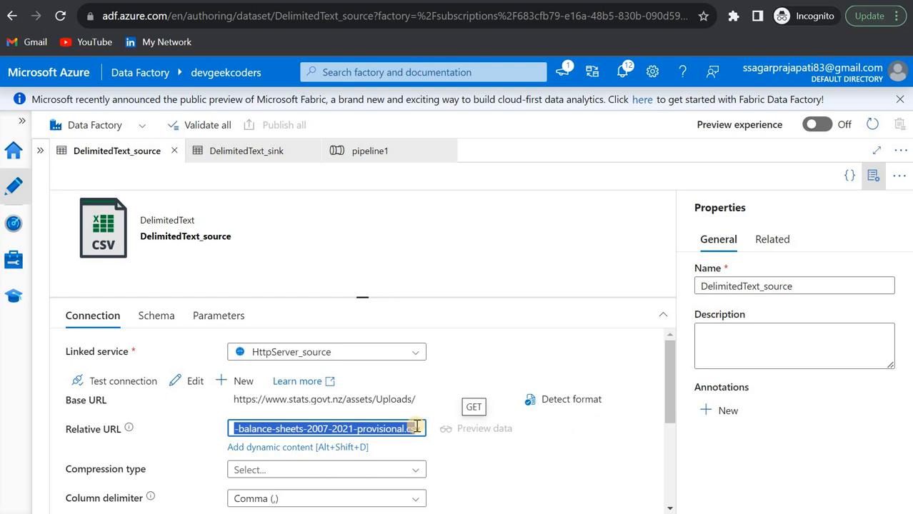
left_click(323, 434)
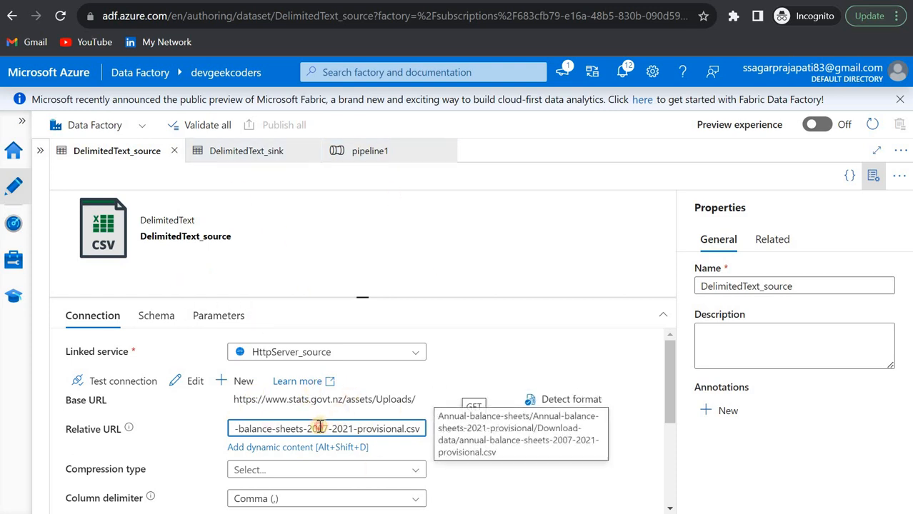
left_click_drag(319, 428, 226, 436)
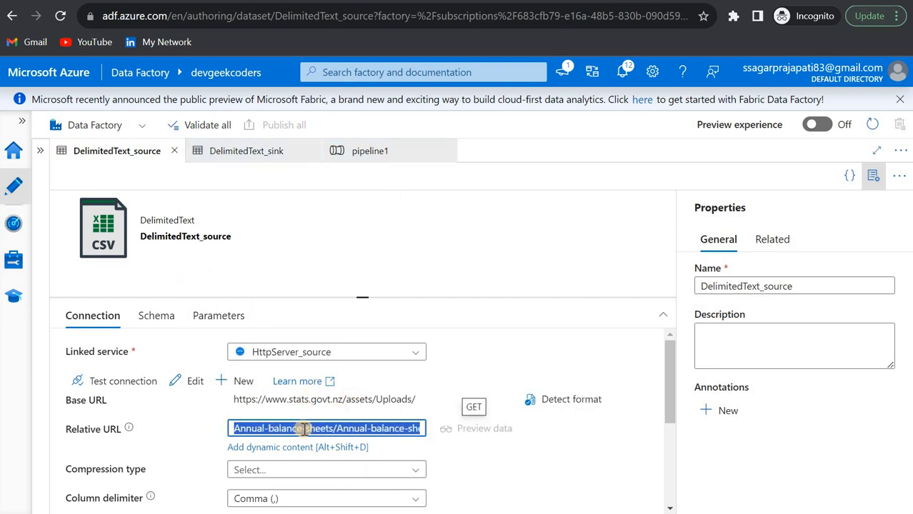
left_click(204, 319)
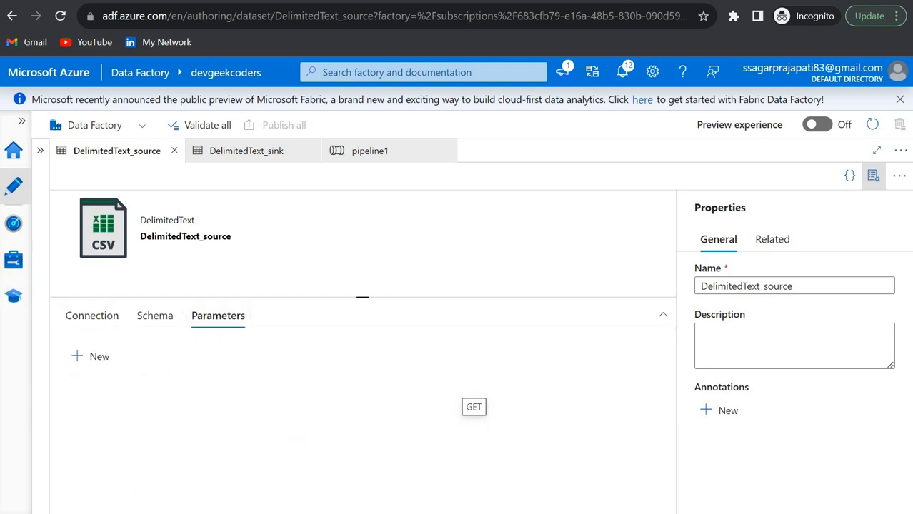
Switch to the text editor and compare the folder and file name parts of the three Stats NZ URLs.
key("alt+Tab")
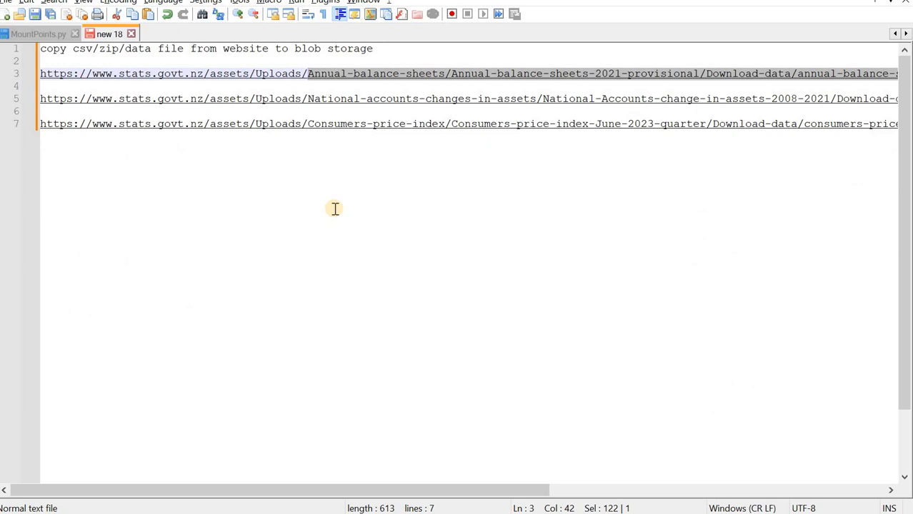
left_click(428, 163)
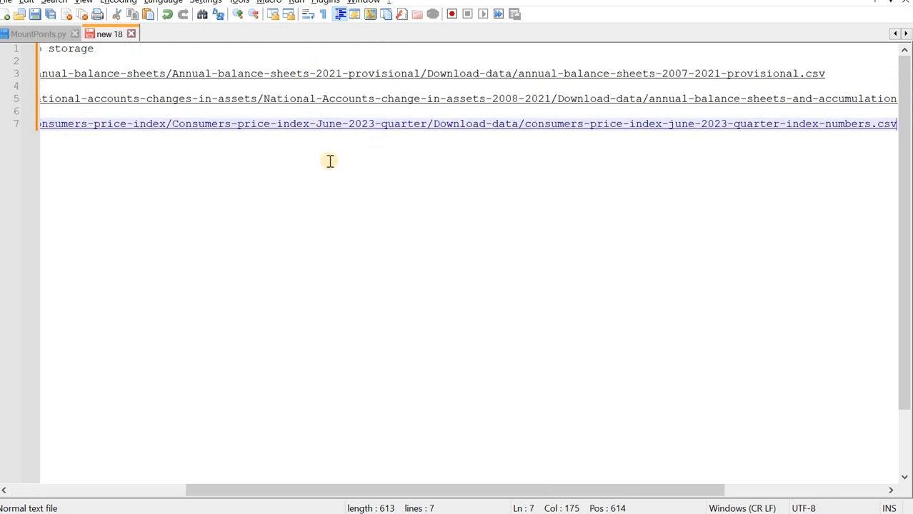
scroll(256, 174, "left", 4)
scroll(307, 86, "left", 1)
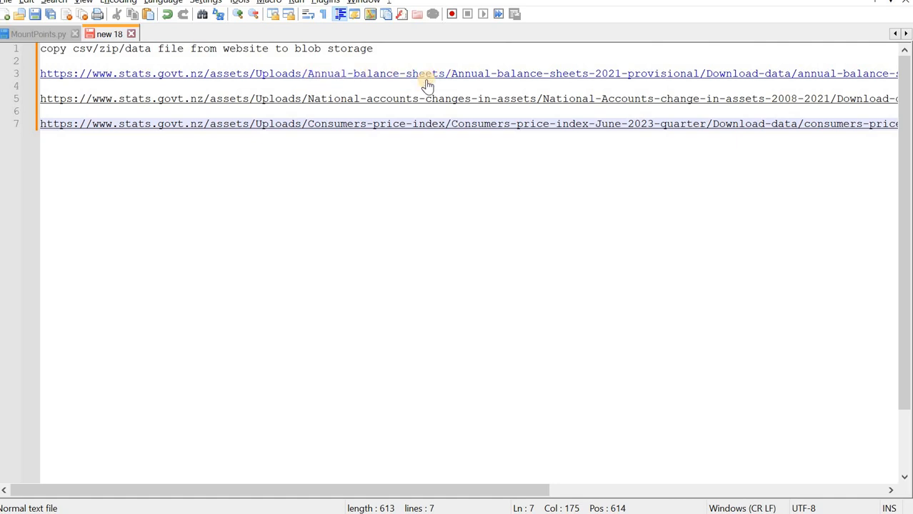
scroll(427, 84, "right", 3)
scroll(427, 84, "left", 3)
scroll(626, 155, "right", 3)
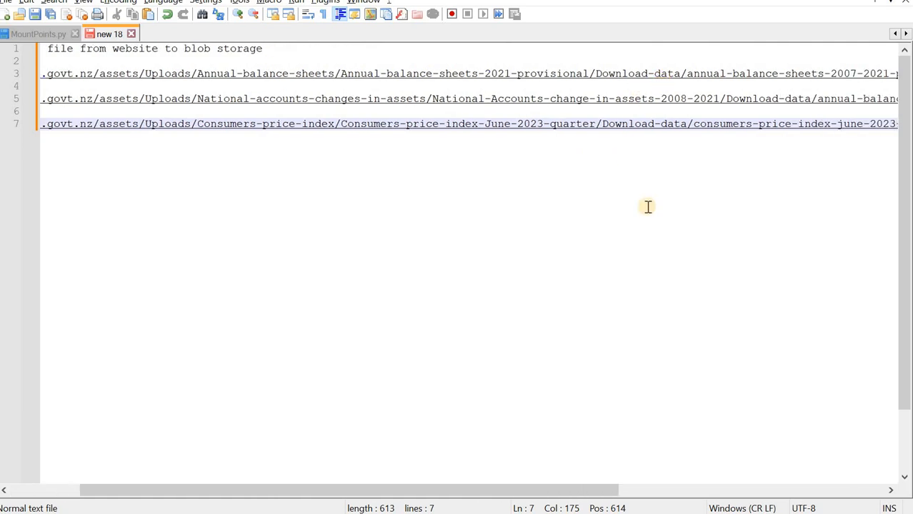
scroll(648, 207, "right", 5)
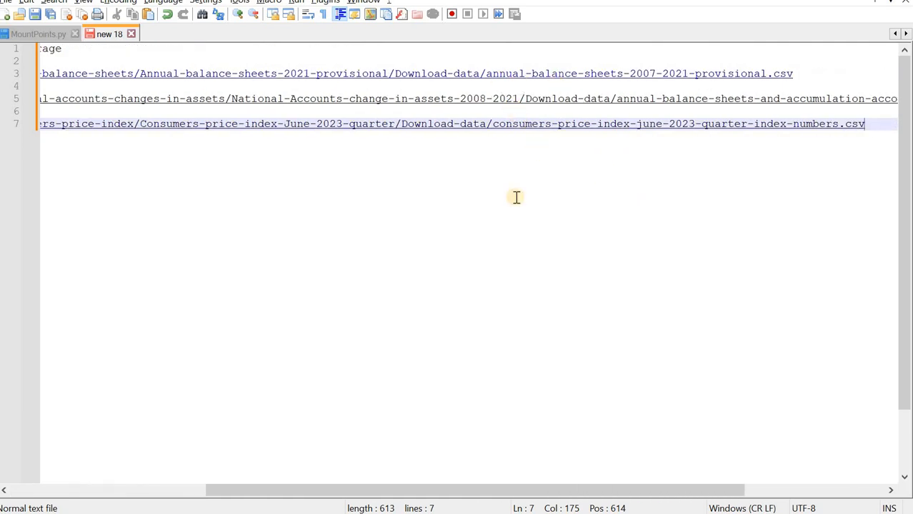
scroll(517, 197, "left", 5)
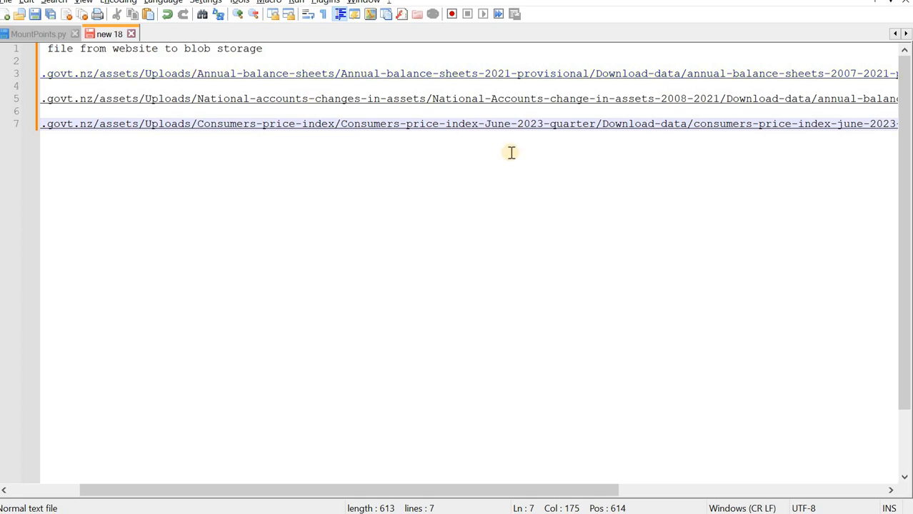
scroll(511, 152, "right", 4)
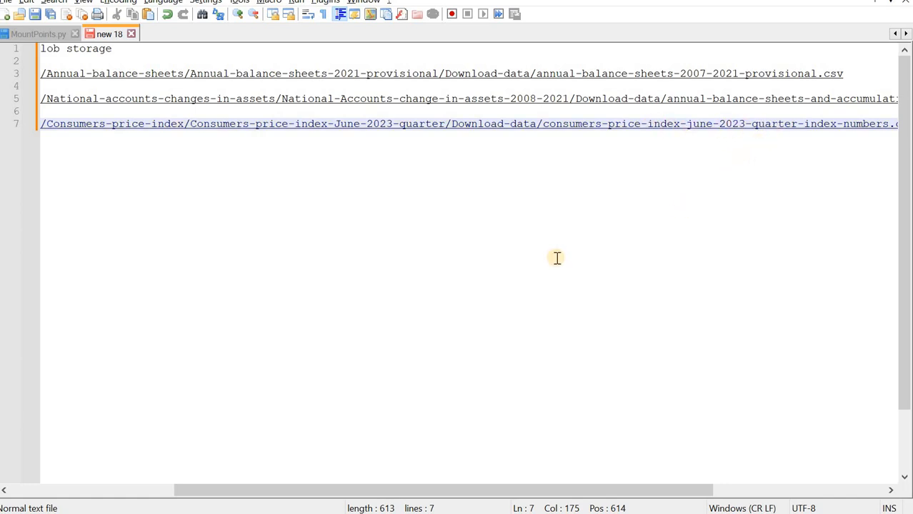
scroll(558, 258, "left", 5)
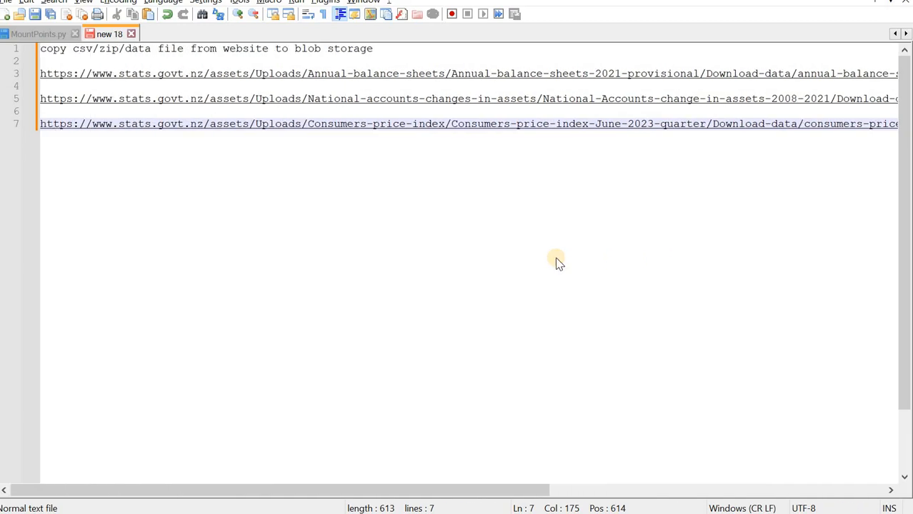
Switch back to Data Factory and add a String parameter named folder_1 to the DelimitedText_source dataset.
key("alt+Tab")
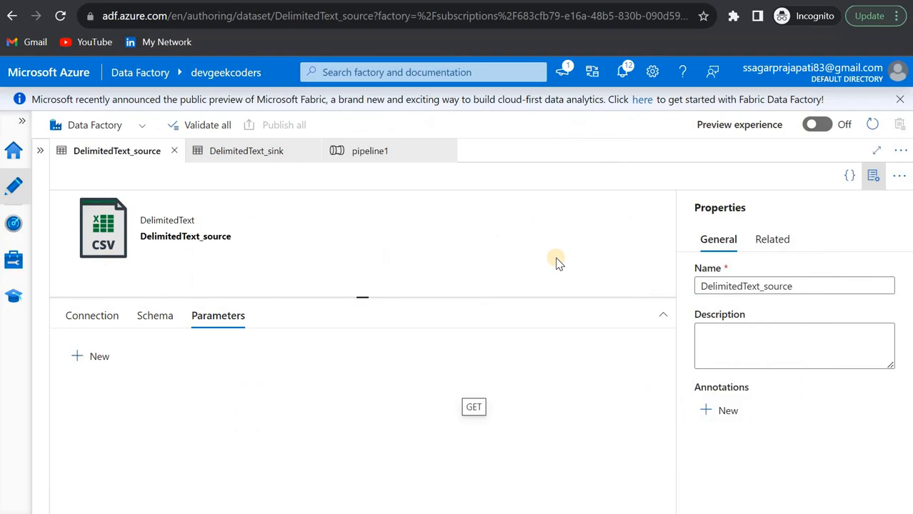
left_click(99, 355)
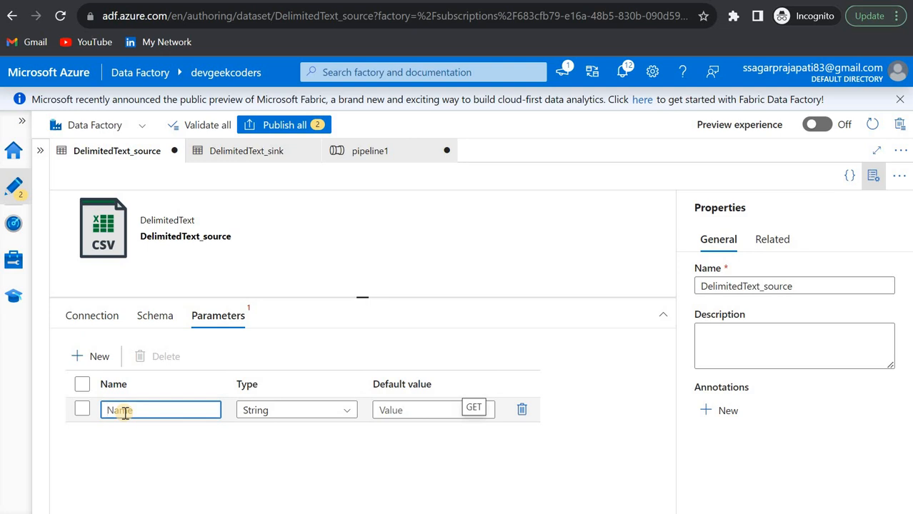
type("folder_1")
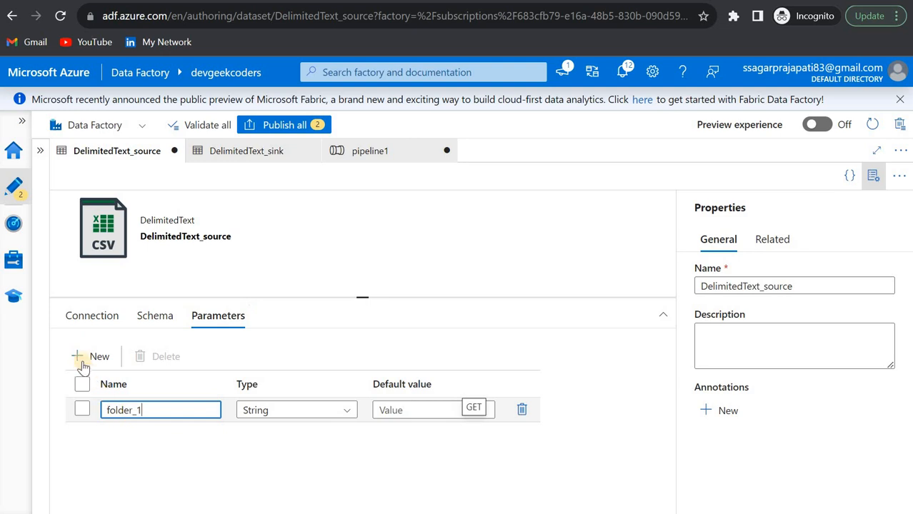
Add two more String parameters, folder_2 and file_name, to the DelimitedText_source dataset.
left_click(84, 355)
left_click(113, 441)
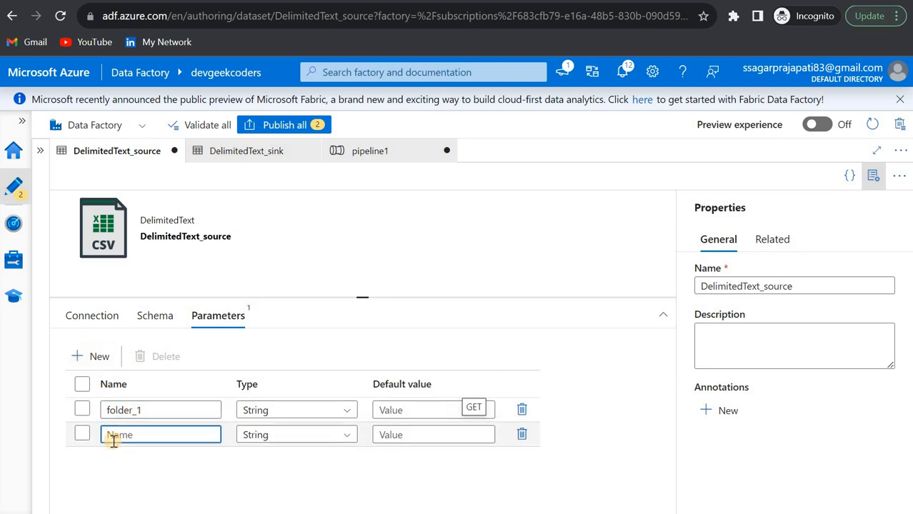
type("folder_2")
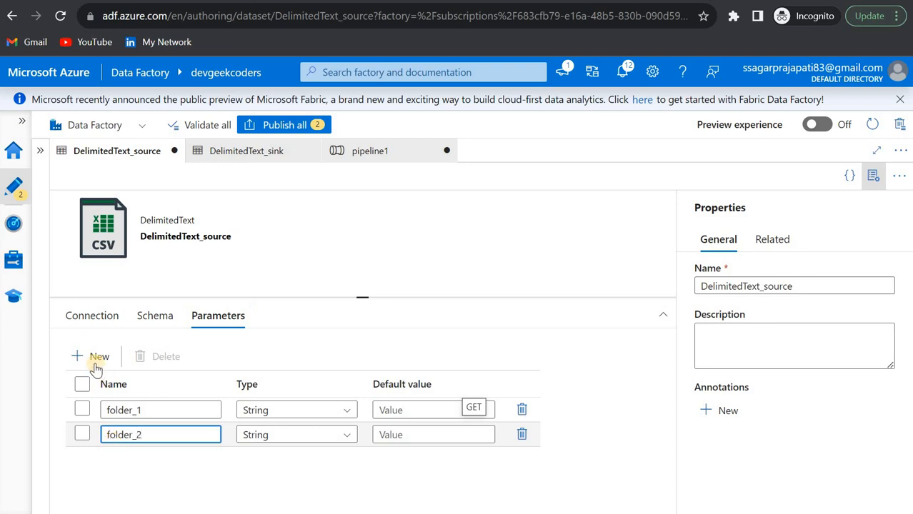
left_click(95, 361)
left_click(121, 459)
type("file_name")
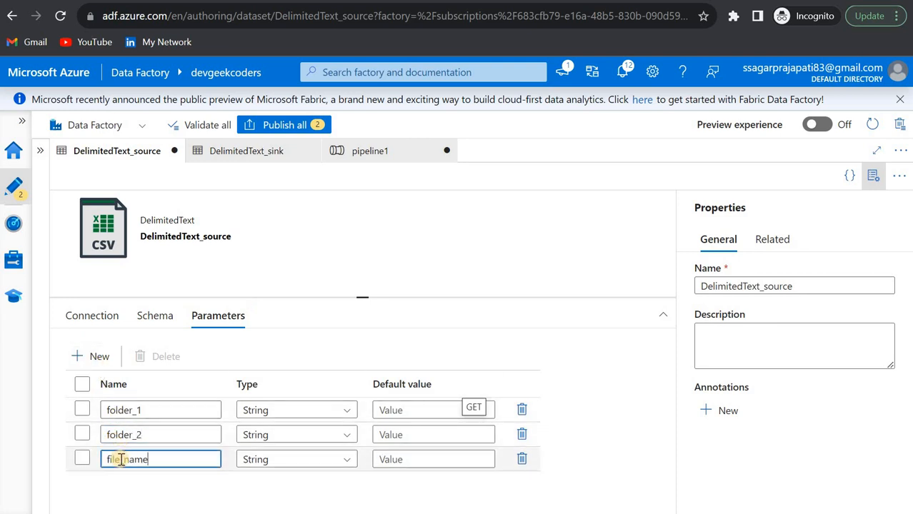
Check the file name parts of the URLs in the text editor, then return to the source dataset's connection settings in Data Factory.
key("alt+Tab")
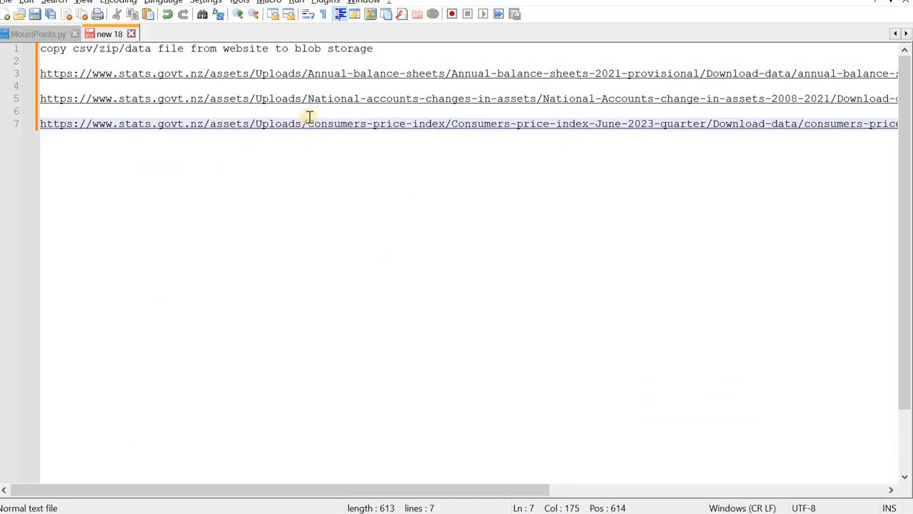
scroll(549, 130, "right", 10)
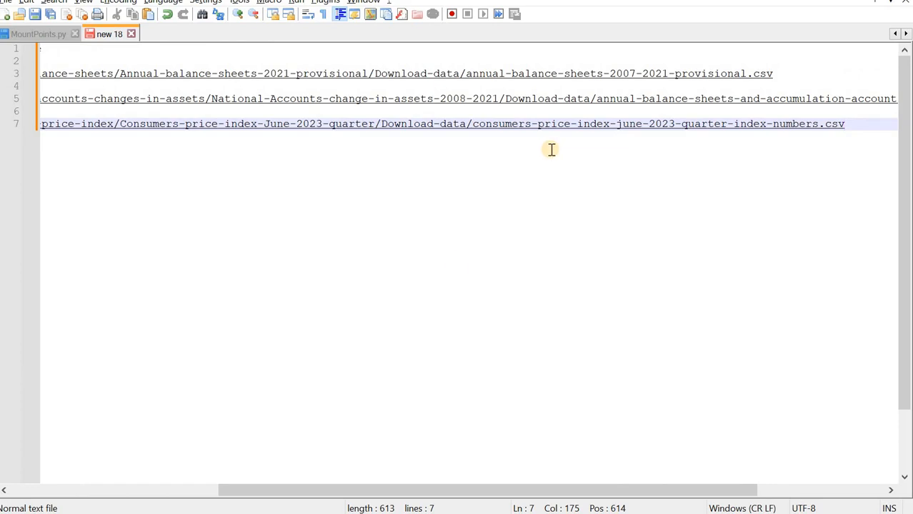
key("alt+Tab")
left_click(92, 317)
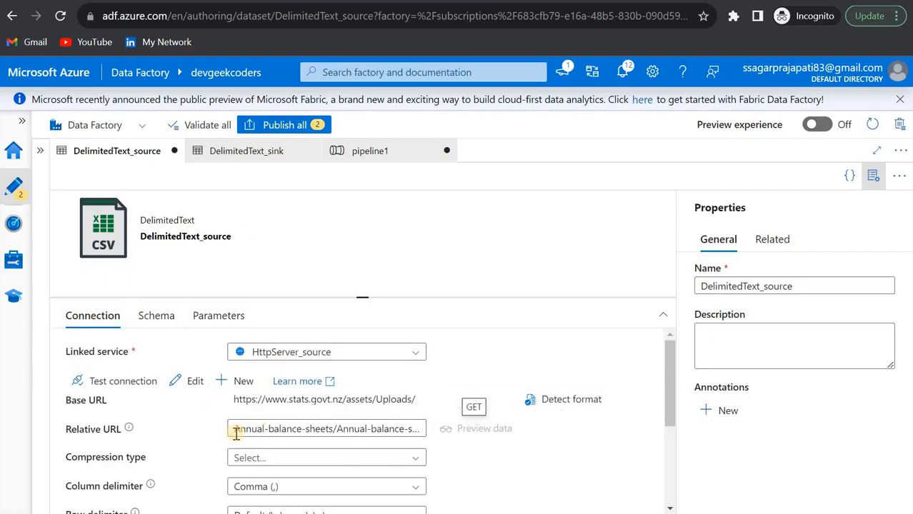
Return to pipeline1 and review the source dataset properties of the Copy data1 activity.
left_click(367, 151)
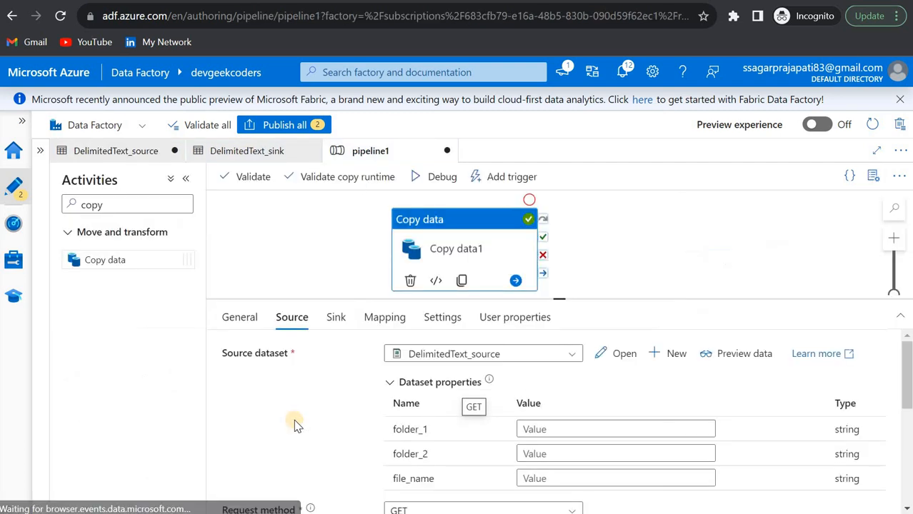
scroll(294, 420, "down", 1)
left_click(543, 368)
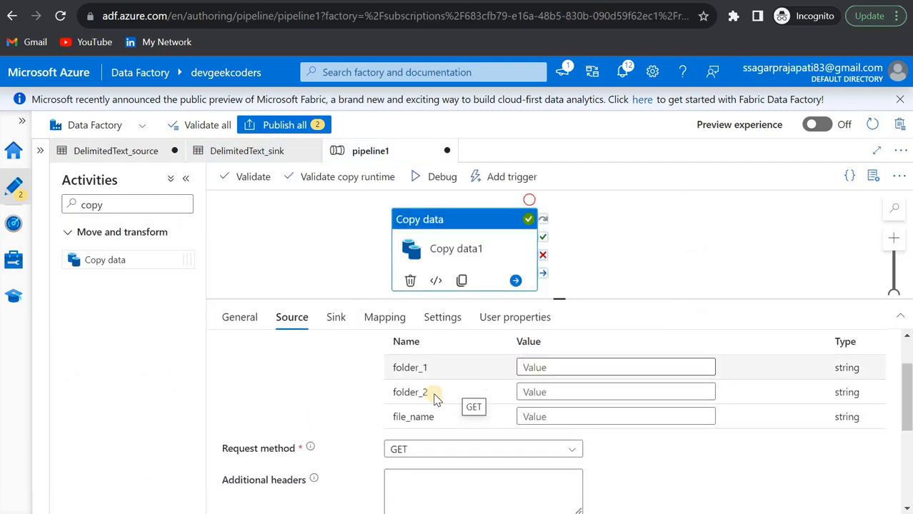
Add three String parameters named folder_1, folder_2 and file_name to pipeline1.
left_click(325, 274)
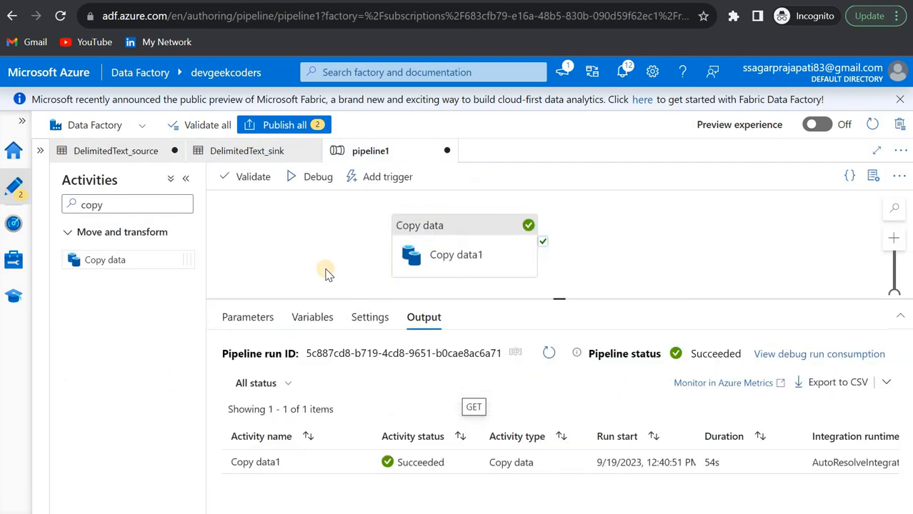
left_click(248, 317)
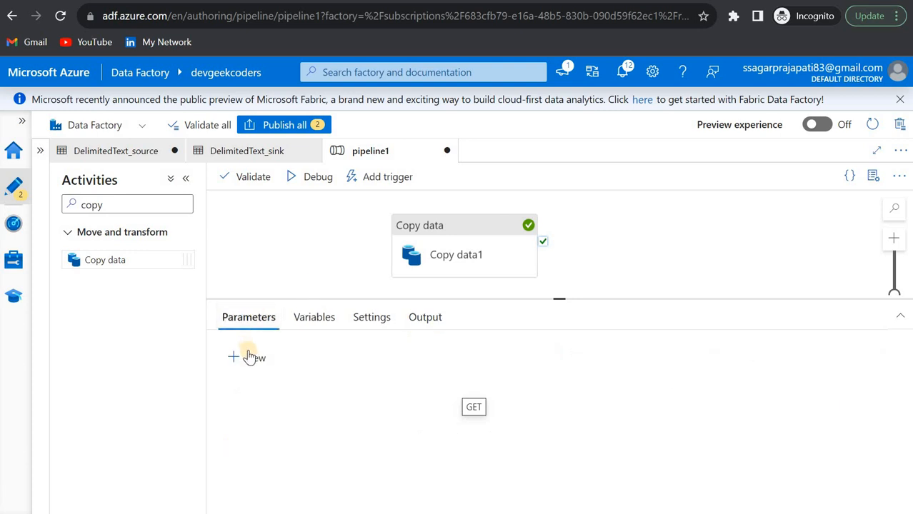
left_click(249, 357)
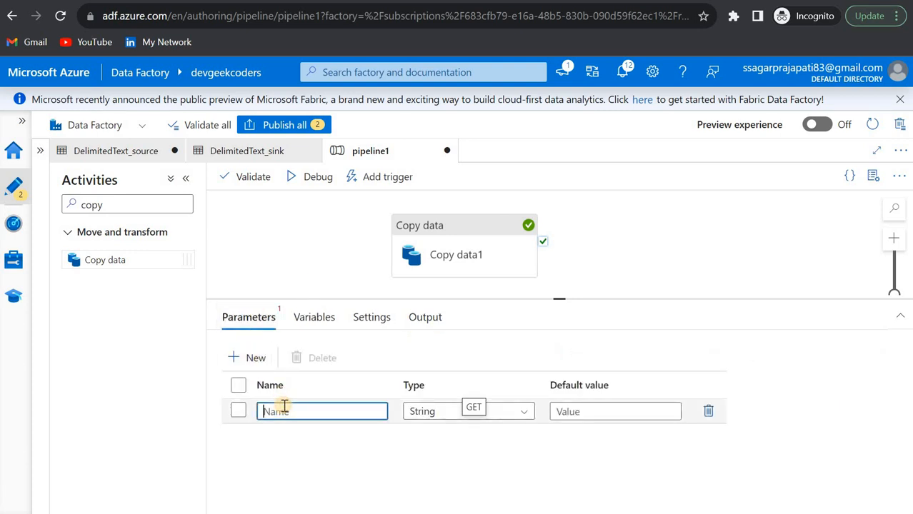
type("folder_1")
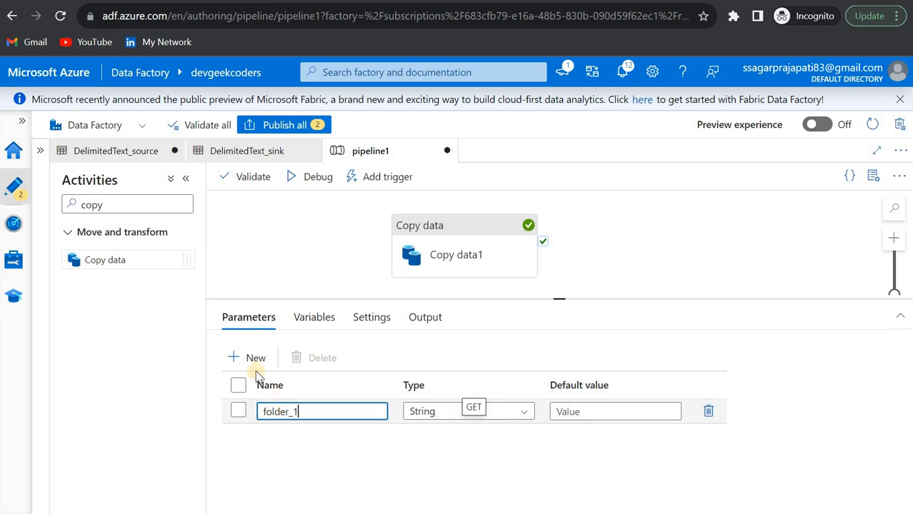
left_click(247, 357)
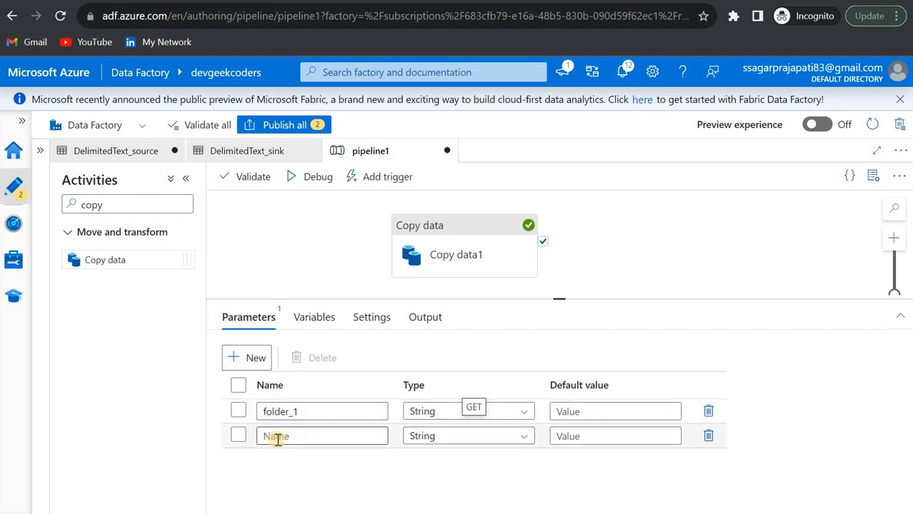
left_click(278, 437)
type("folder_2")
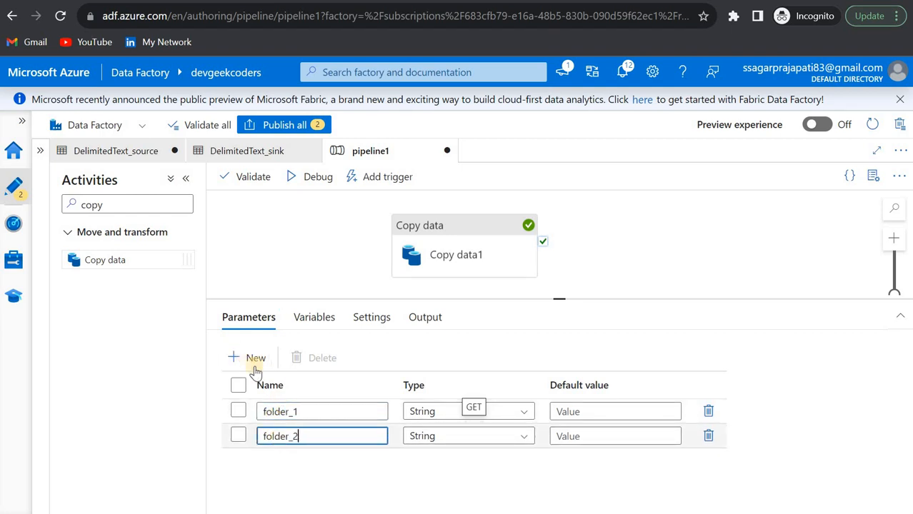
left_click(253, 360)
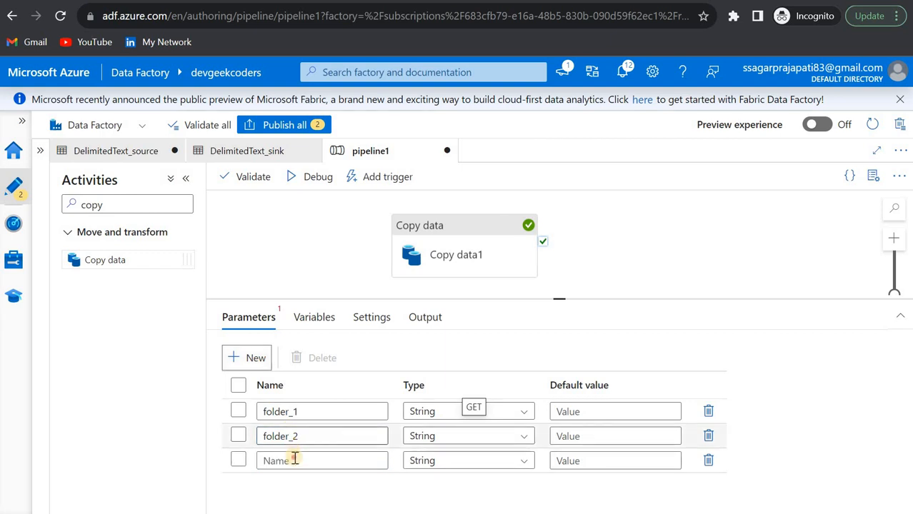
left_click(294, 458)
type("fil")
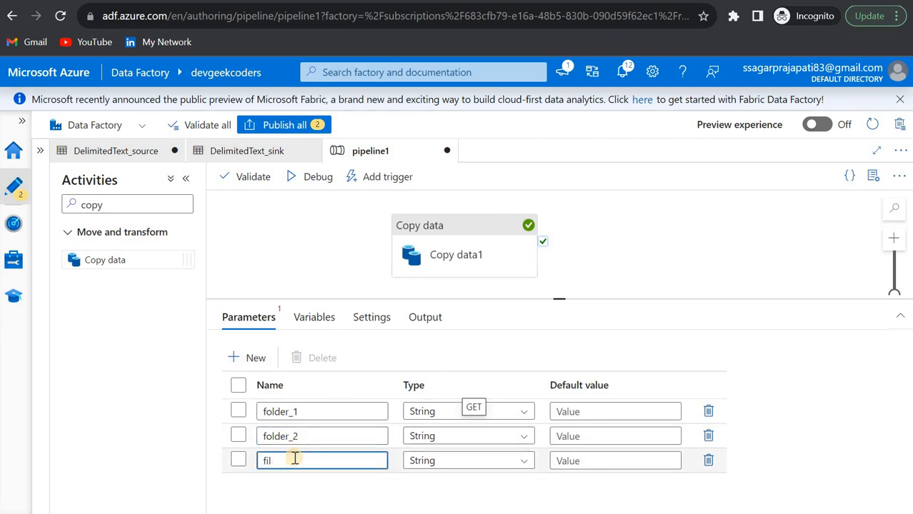
type("e_name")
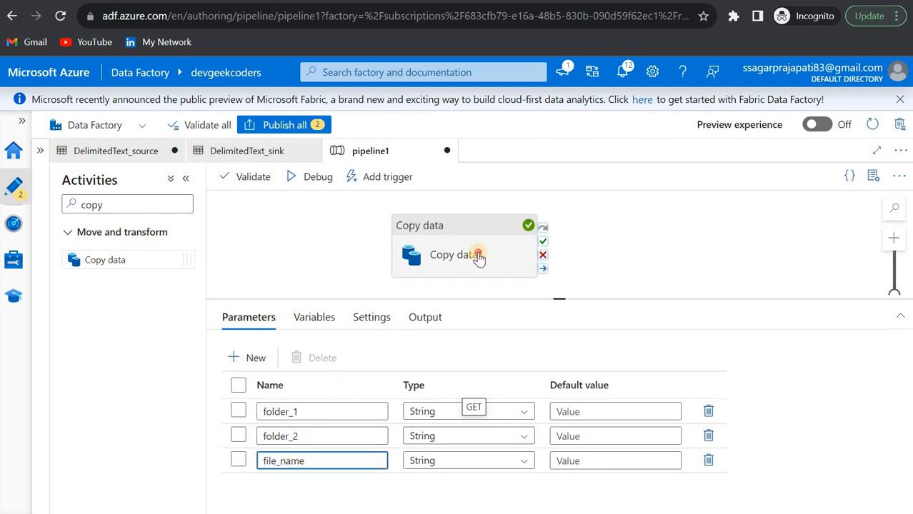
left_click(475, 251)
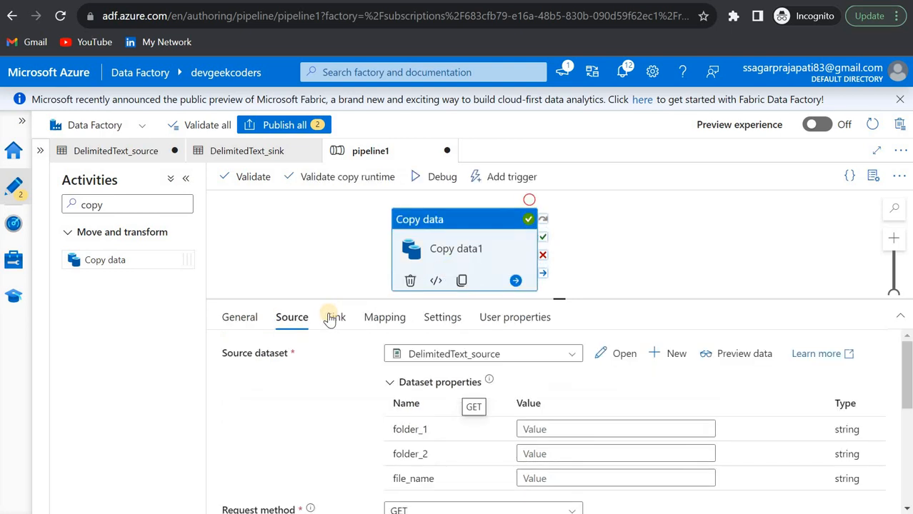
left_click(541, 429)
left_click(535, 446)
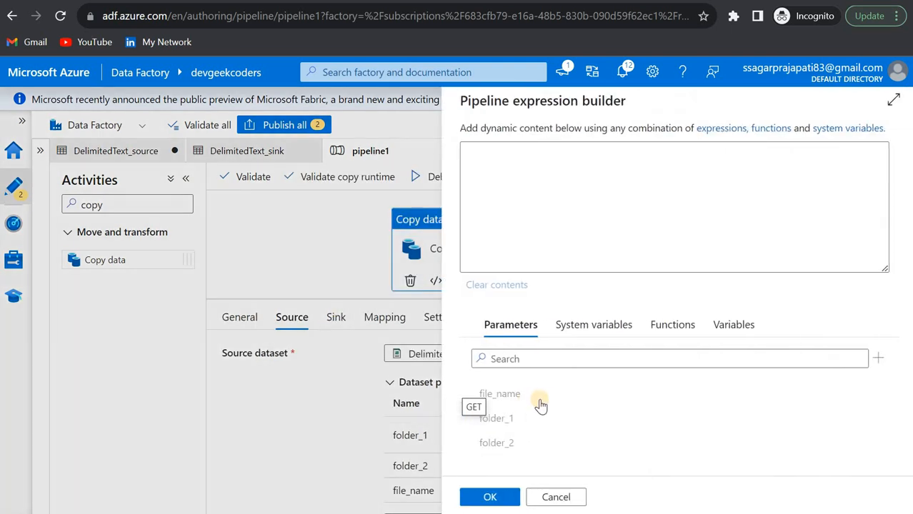
left_click(511, 431)
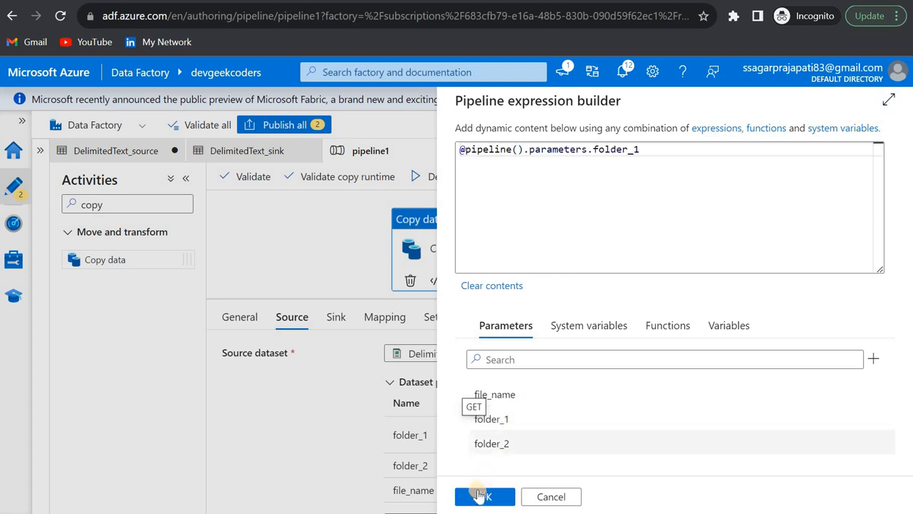
left_click(485, 498)
left_click(535, 453)
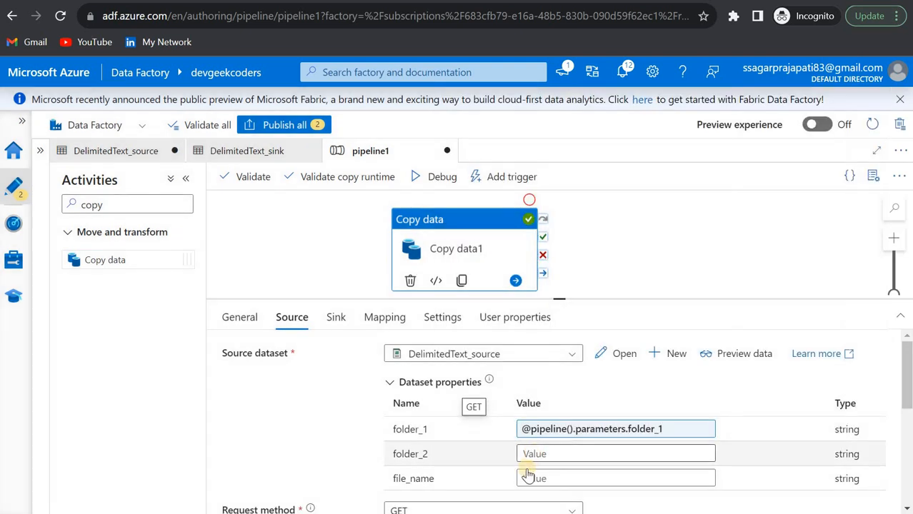
left_click(529, 471)
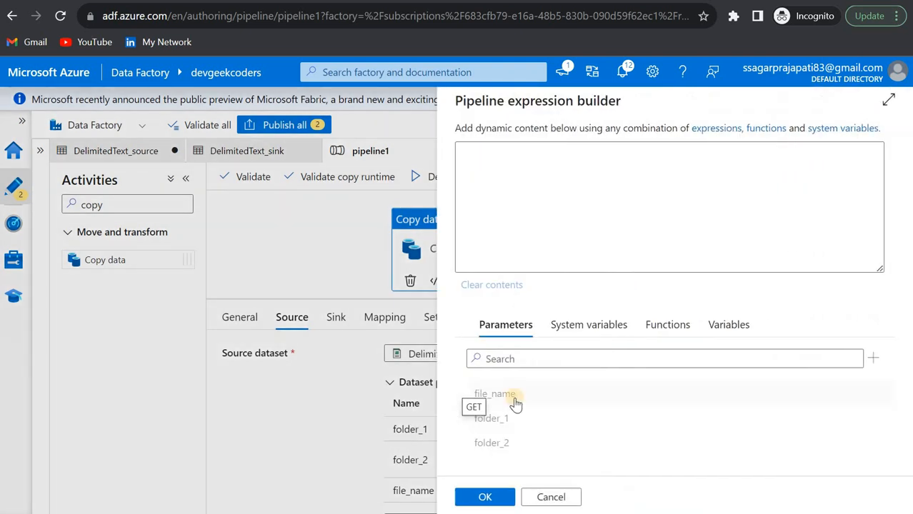
left_click(493, 444)
left_click(484, 497)
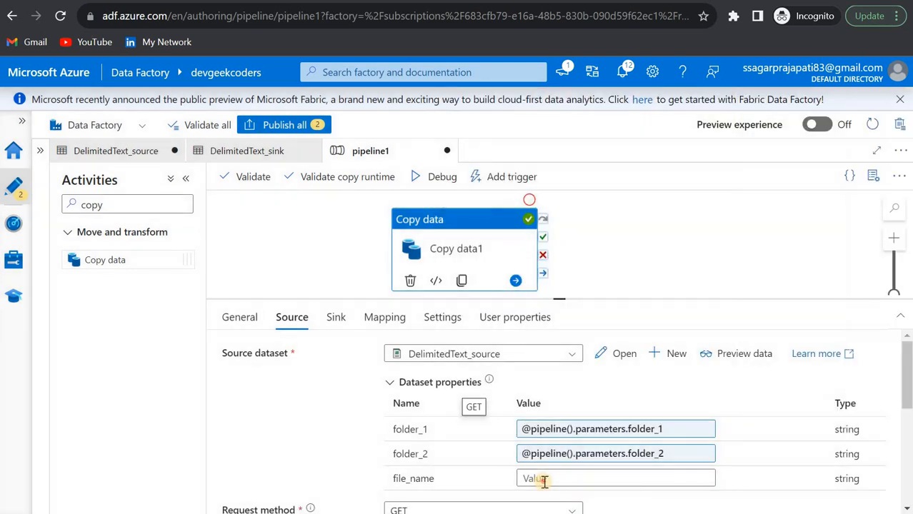
left_click(544, 480)
left_click(535, 495)
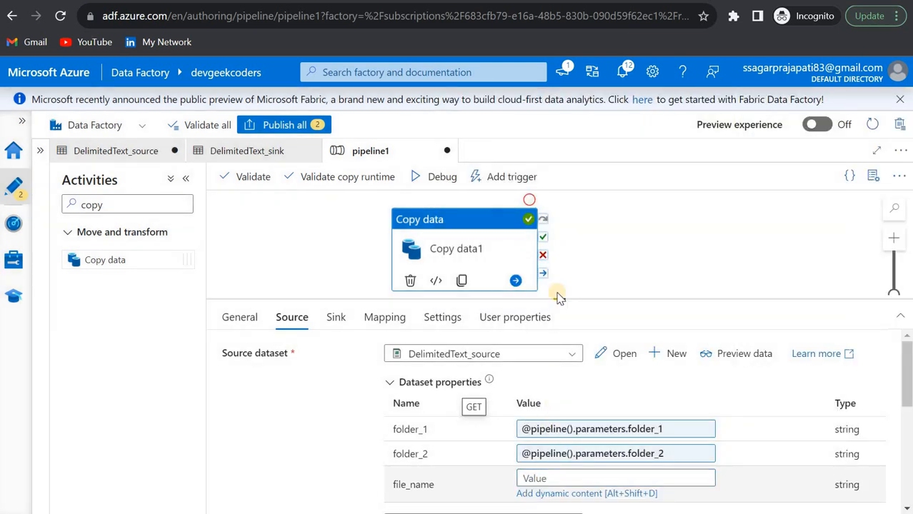
left_click(501, 403)
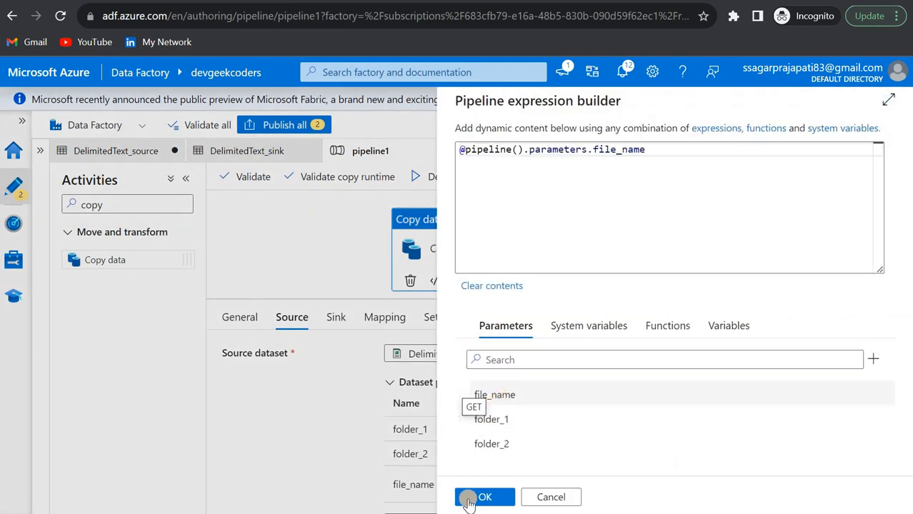
left_click(472, 494)
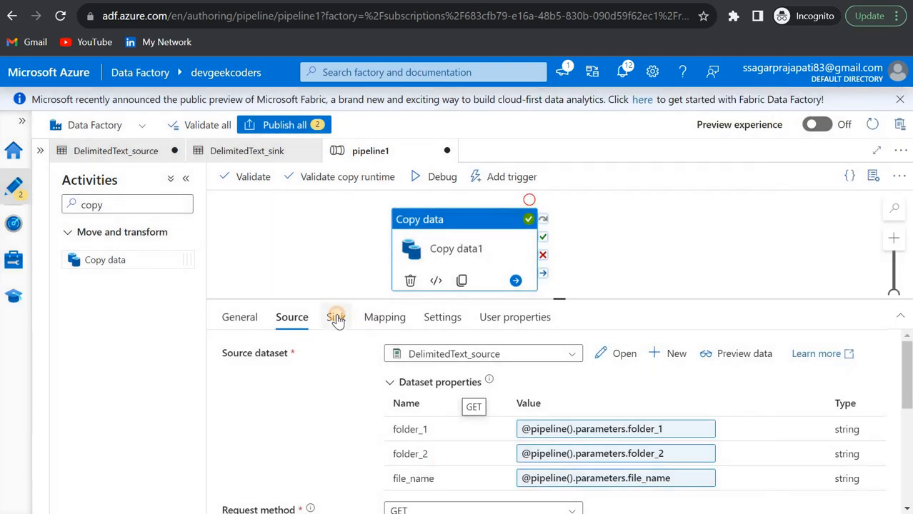
Open the Copy data1 sink dataset DelimitedText_sink and add a String parameter named file_name.
left_click(336, 319)
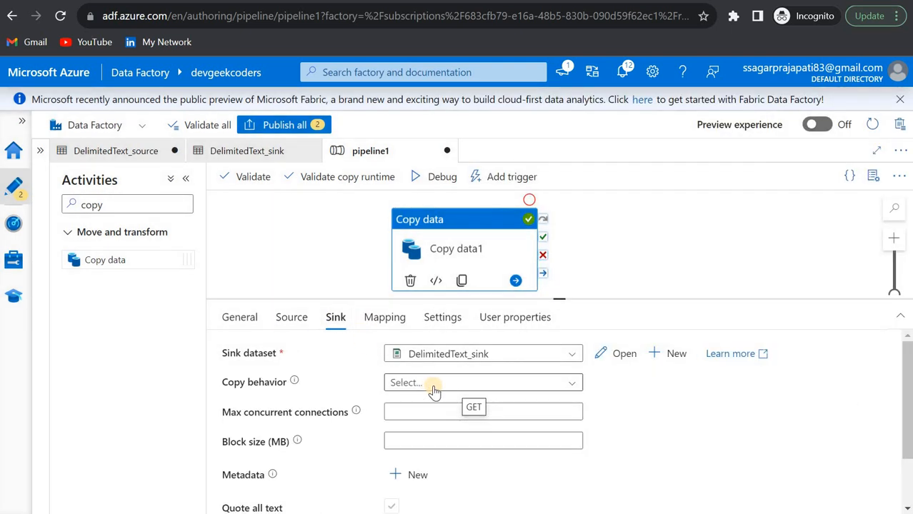
left_click(615, 355)
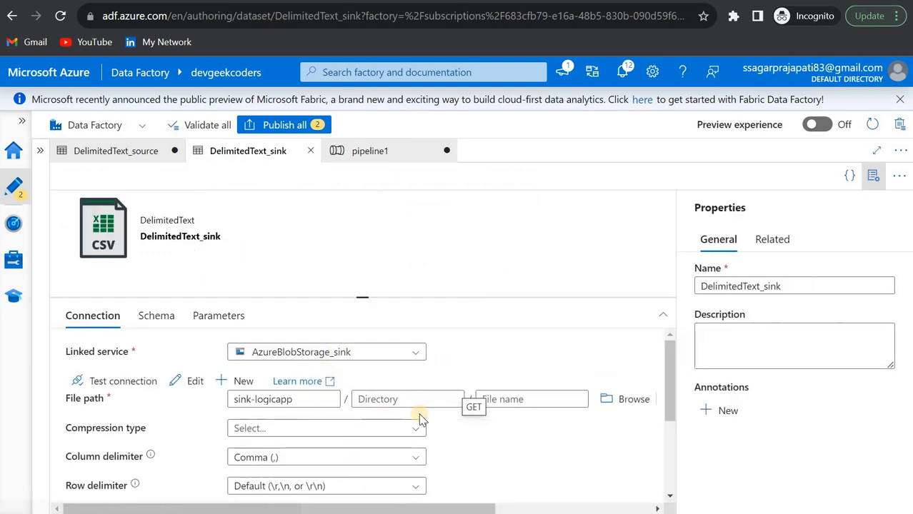
left_click(497, 398)
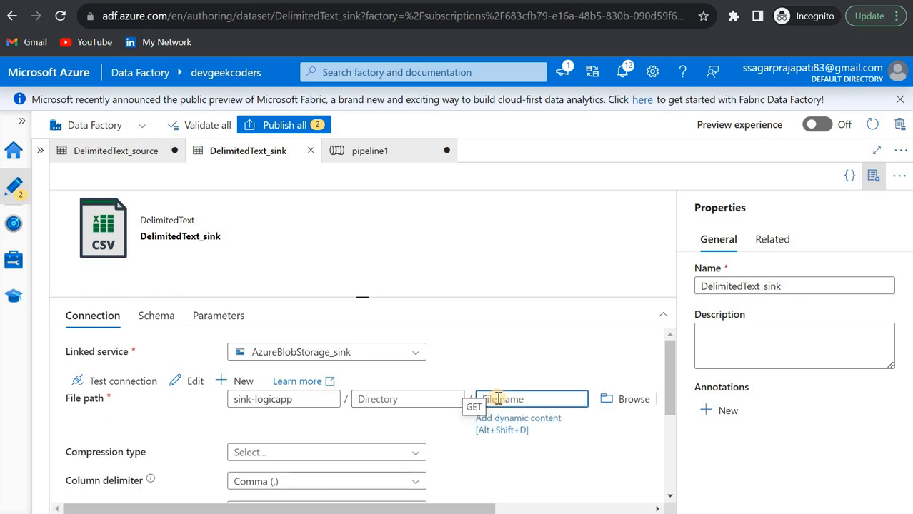
left_click(214, 315)
left_click(95, 350)
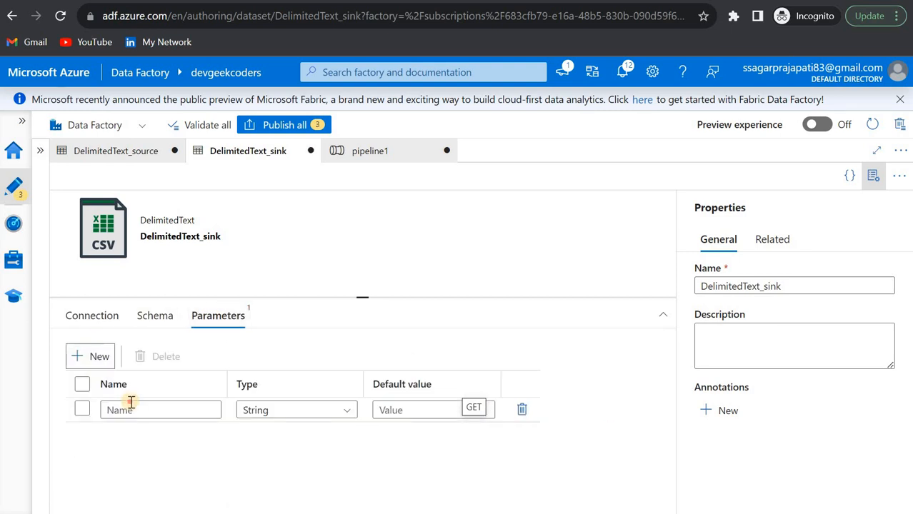
left_click(132, 405)
type("file_name")
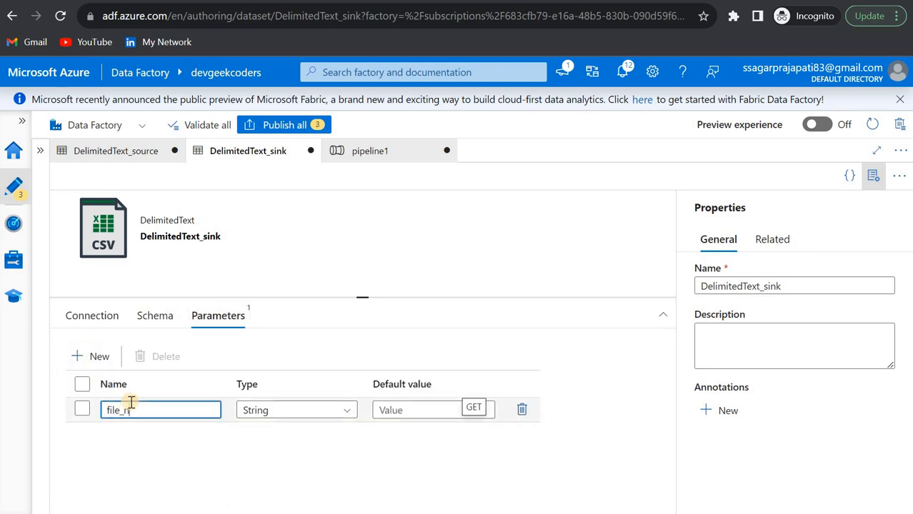
Rename the sink dataset's parameter as file_name_sink and return to the Copy data1 sink settings in pipeline1.
left_click(100, 323)
left_click(218, 315)
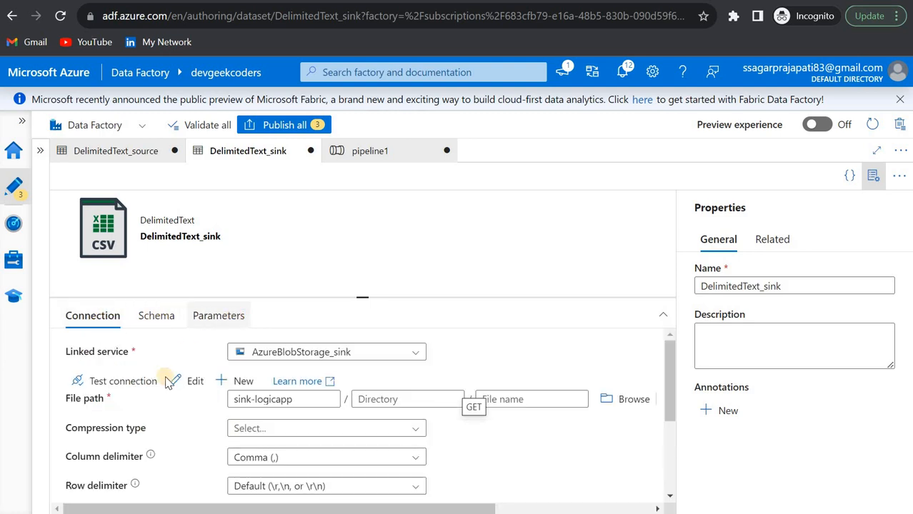
left_click(161, 413)
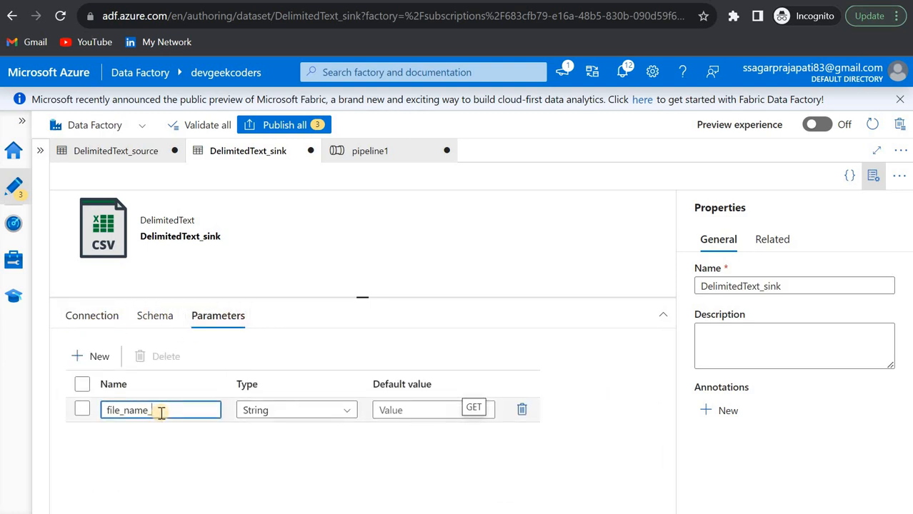
type("_sink")
left_click(100, 317)
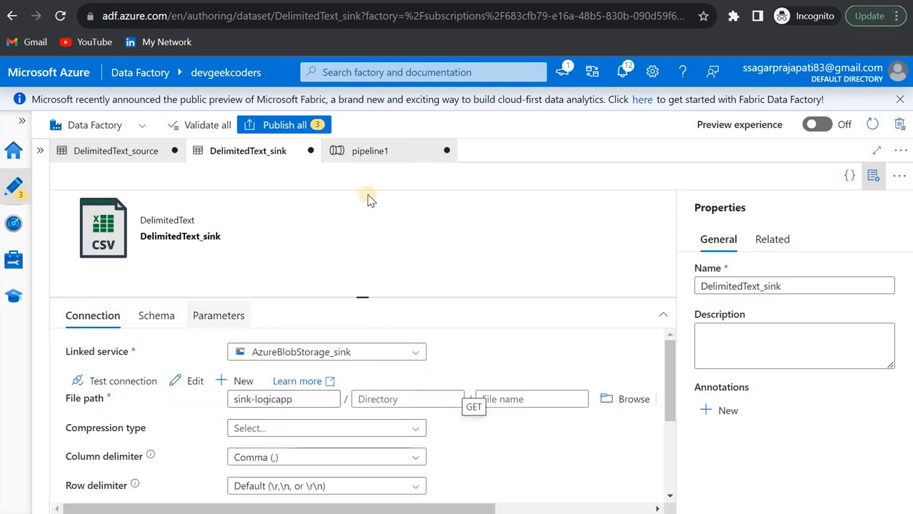
left_click(406, 149)
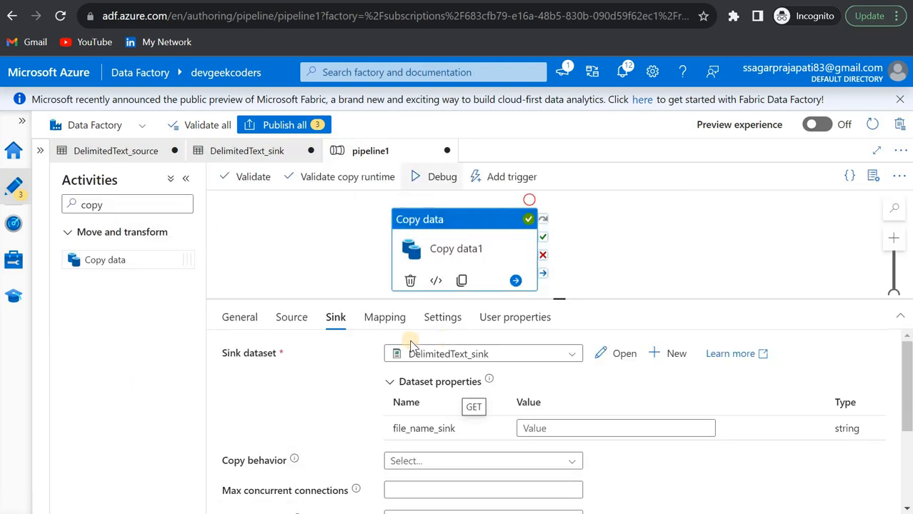
left_click(581, 427)
left_click(572, 442)
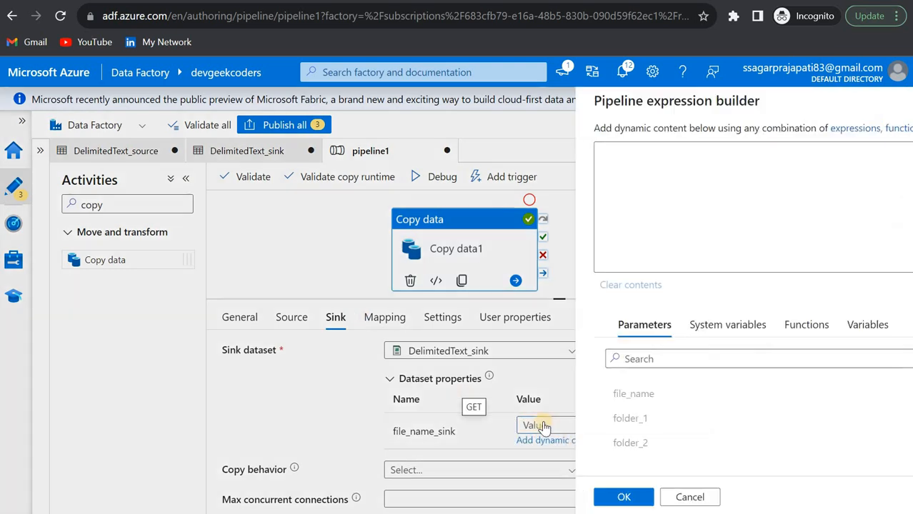
left_click(519, 398)
left_click(481, 497)
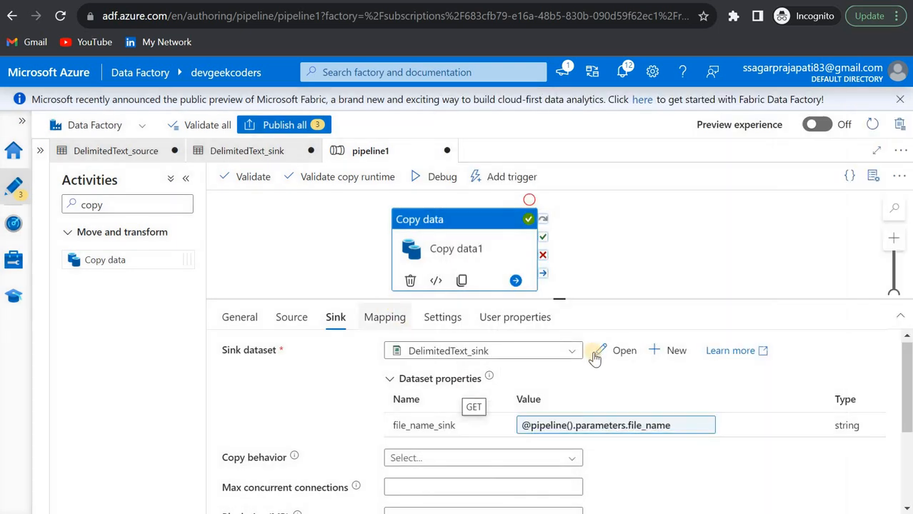
left_click(598, 355)
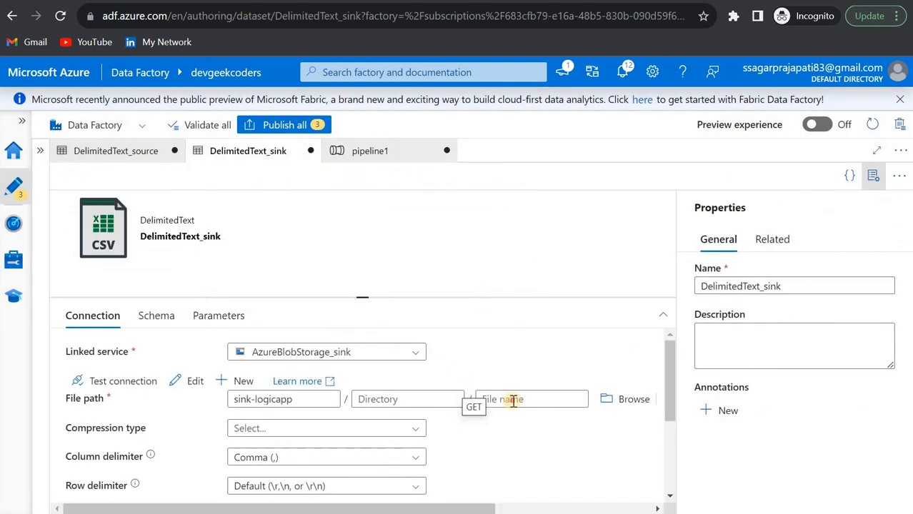
left_click(509, 400)
left_click(501, 422)
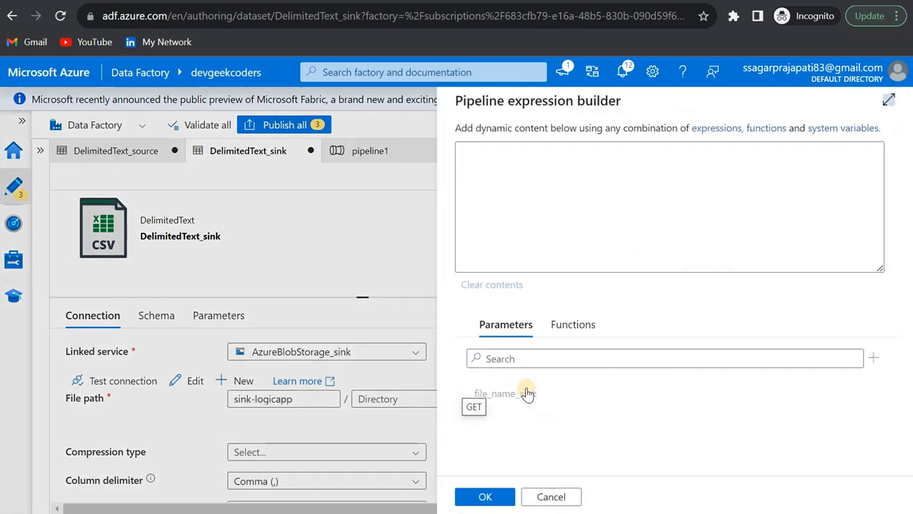
left_click(523, 394)
left_click(484, 498)
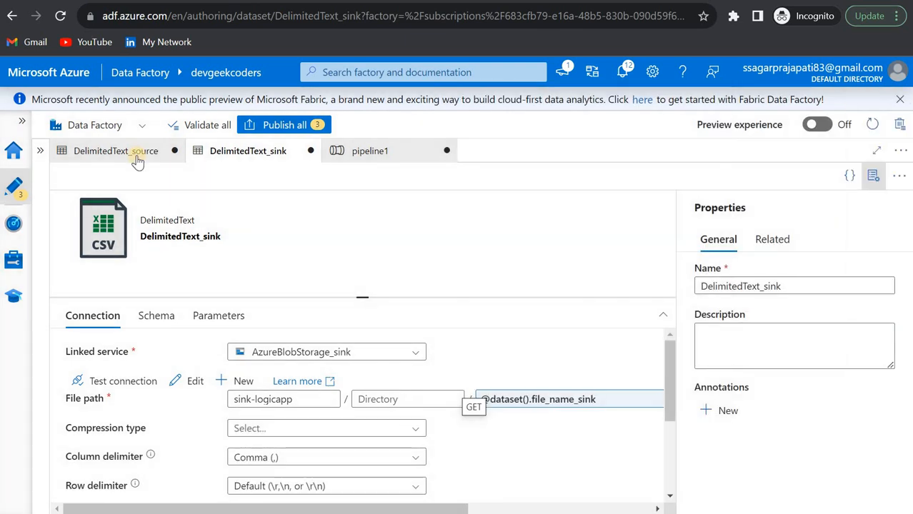
Switch to the DelimitedText_source dataset, hide its properties pane and copy the full Relative URL.
left_click(132, 156)
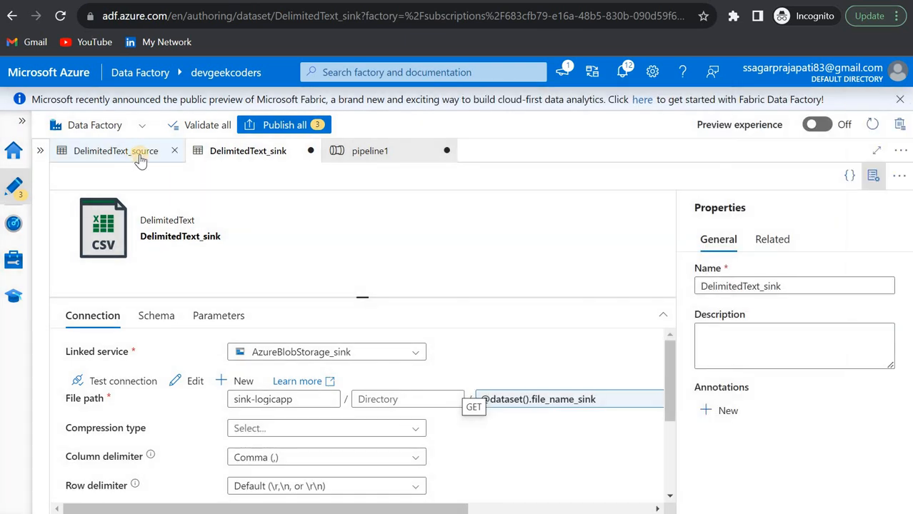
left_click(255, 159)
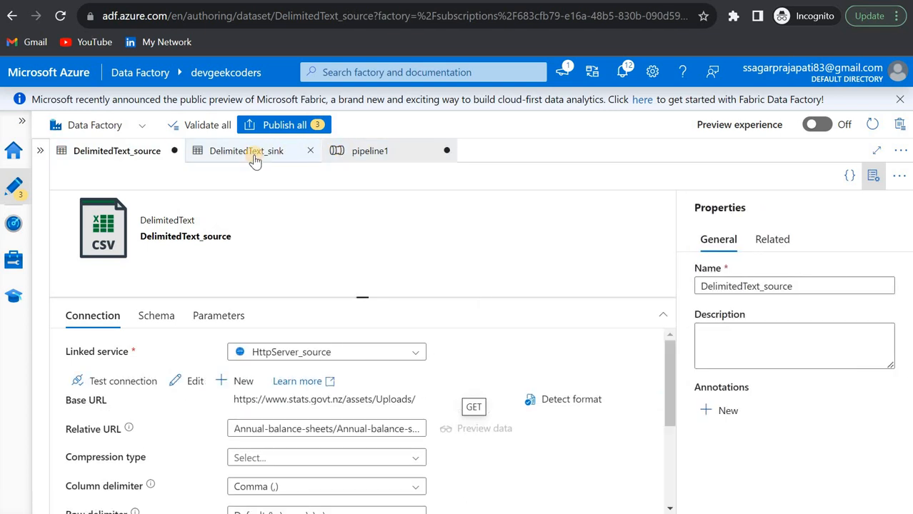
left_click(145, 151)
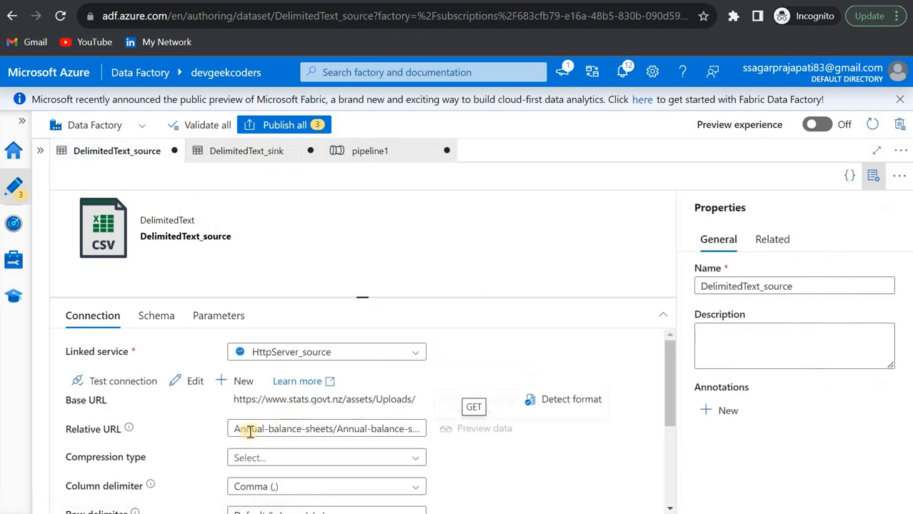
left_click_drag(234, 430, 437, 428)
left_click(873, 175)
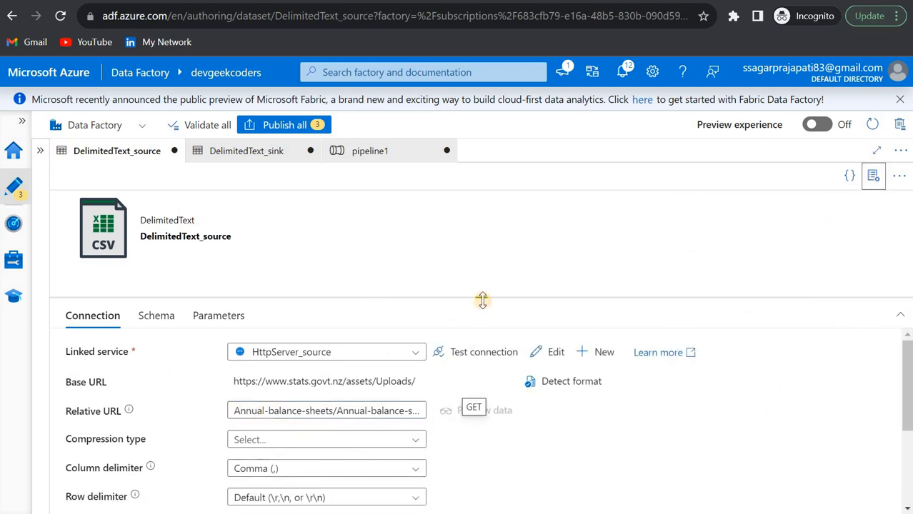
left_click(354, 411)
key("ctrl+c")
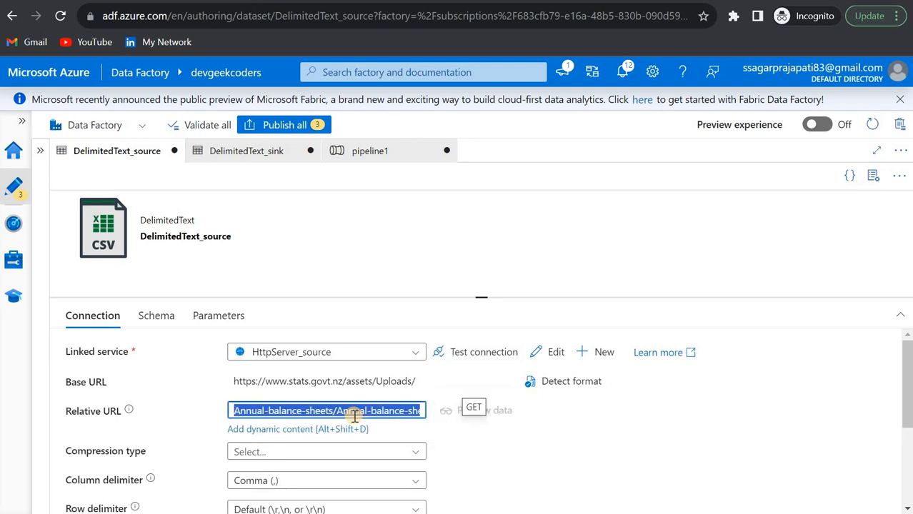
left_click(323, 429)
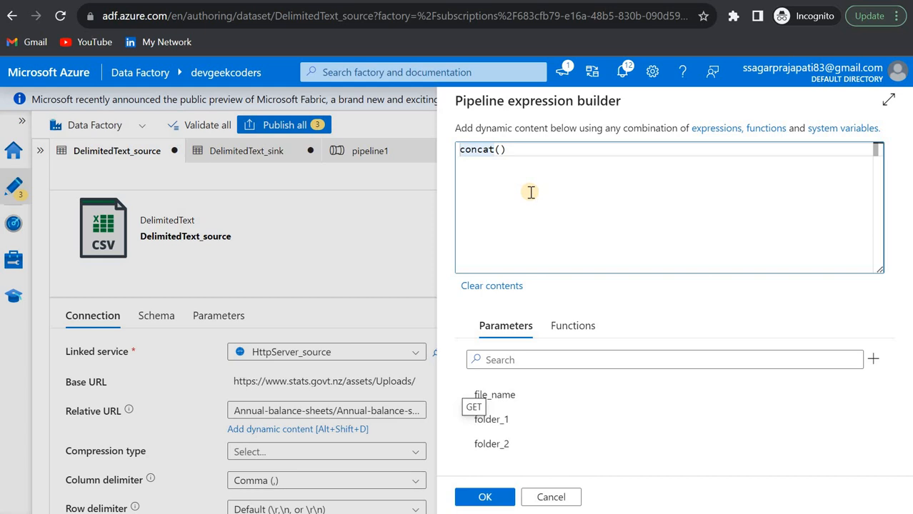
type("@")
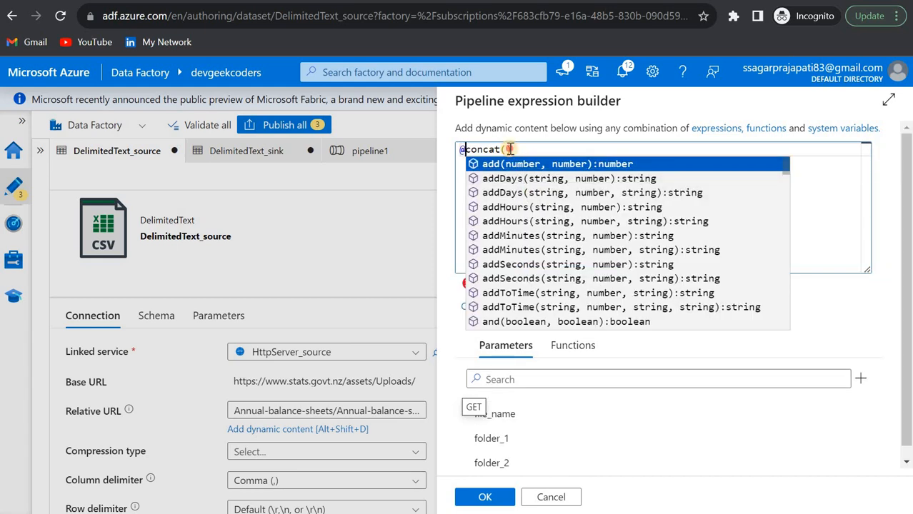
left_click(510, 149)
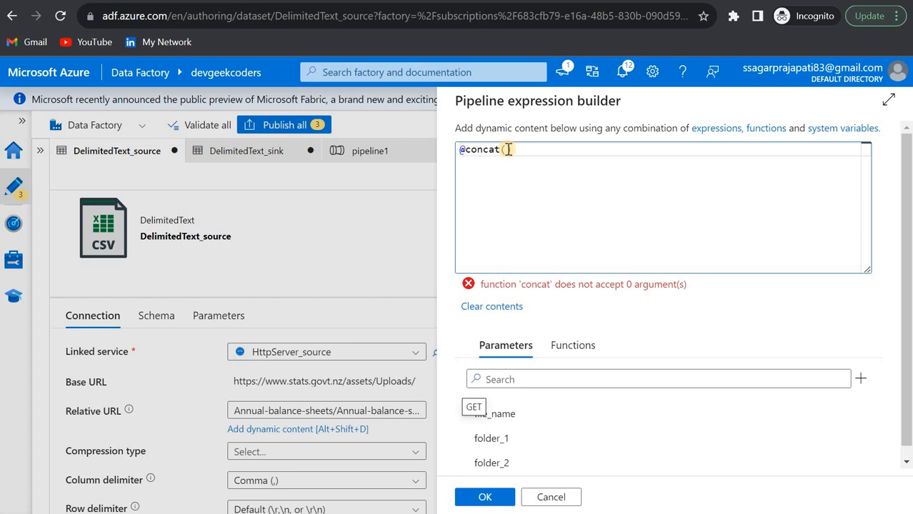
mouse_move(469, 151)
key("Return")
key("Return")
key("Return")
key("Return")
key("Return")
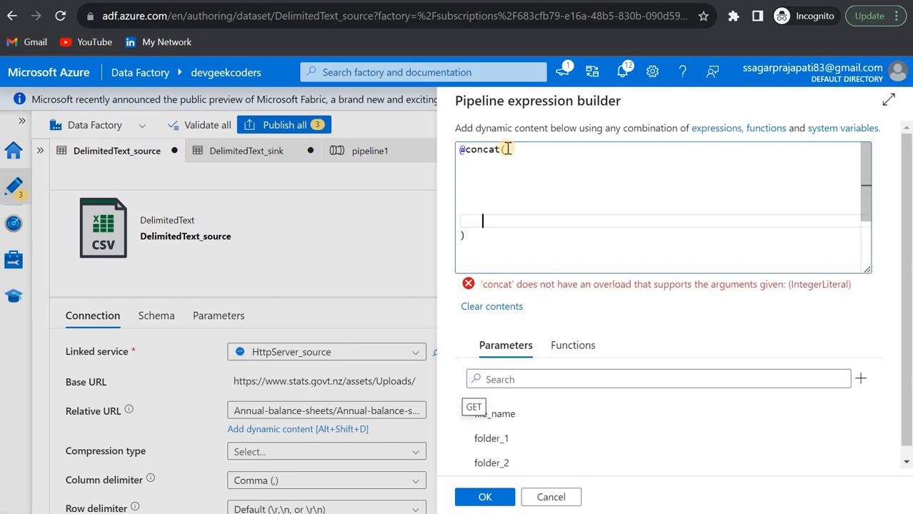
key("Up")
key("Up")
key("Up")
key("ctrl+v")
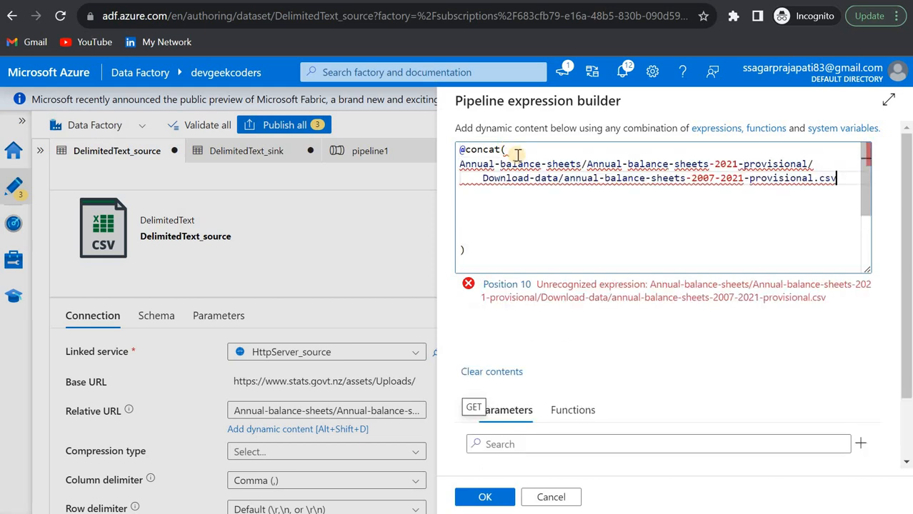
Replace the leading Annual-balance-sheets folder in the concat expression with the dataset parameter folder_1.
left_click_drag(581, 163, 458, 165)
key("BackSpace")
key("BackSpace")
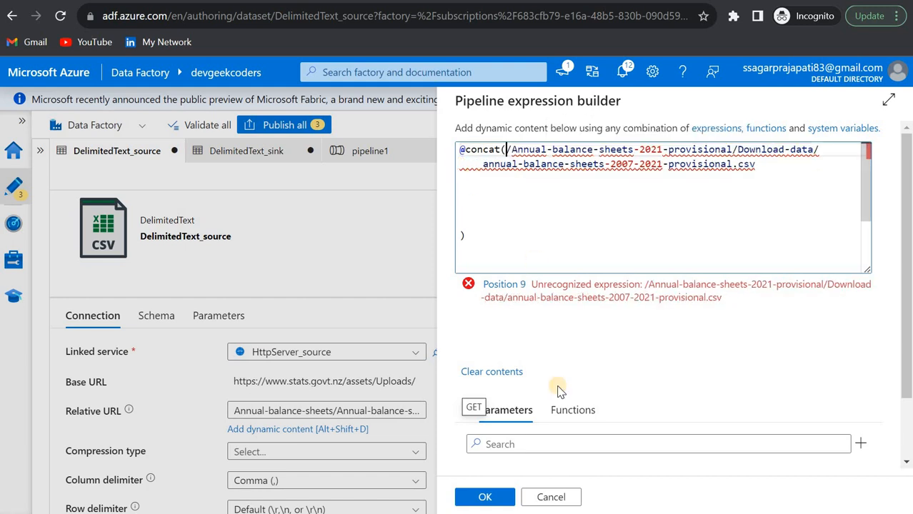
scroll(548, 397, "down", 1)
left_click(520, 429)
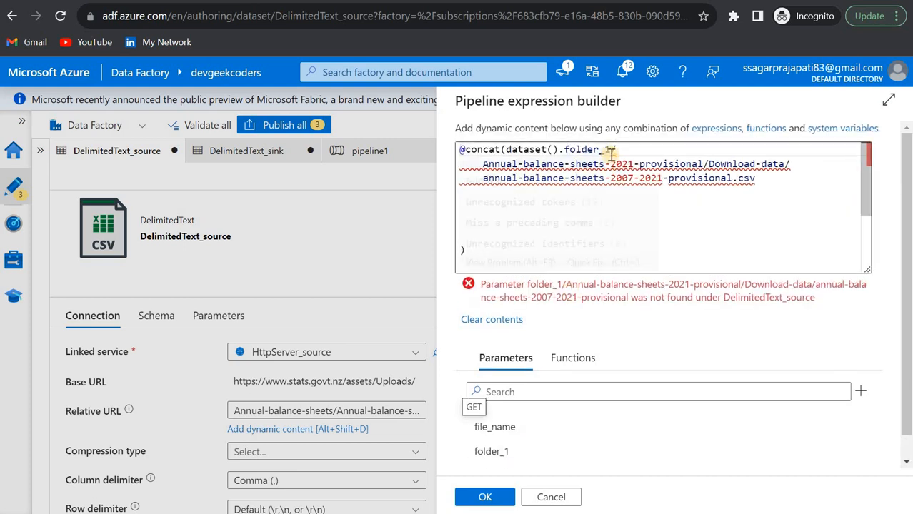
Turn the slash after dataset().folder_1 into a separate quoted '/' argument with a comma on each side.
key("comma")
type(",'/ ")
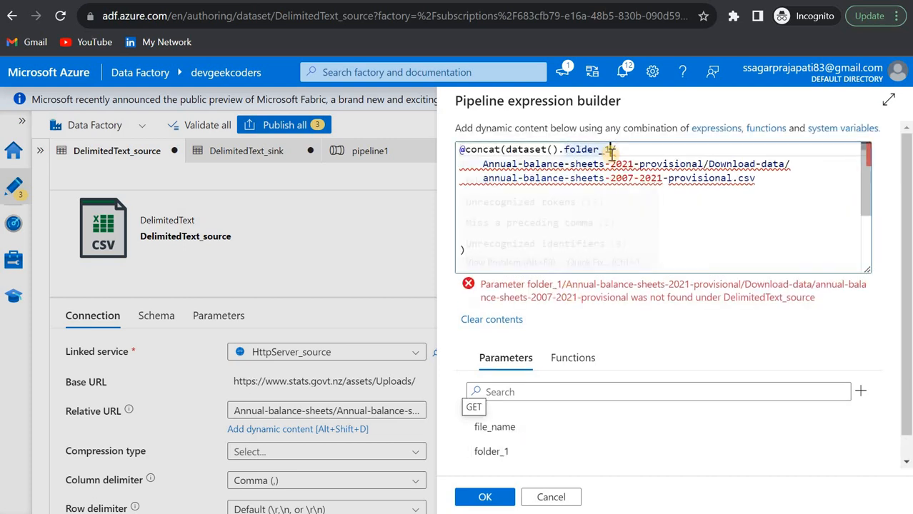
type("'")
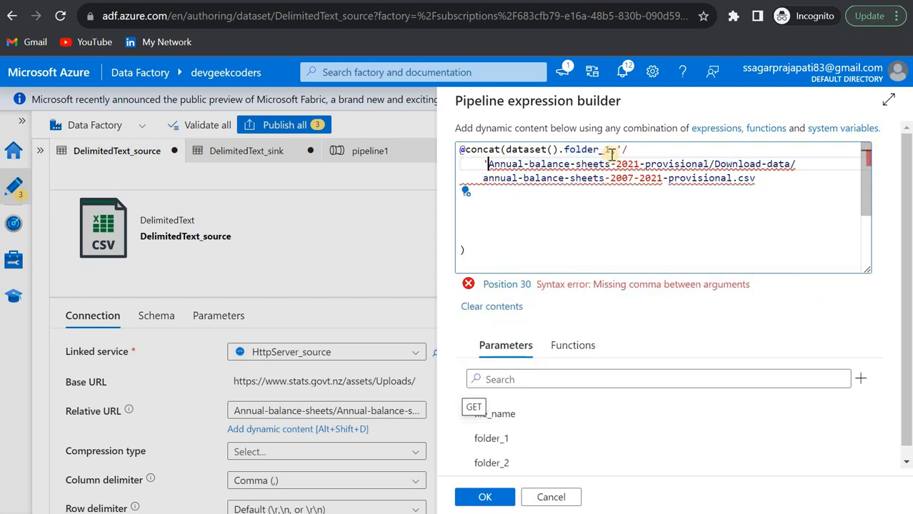
key("BackSpace")
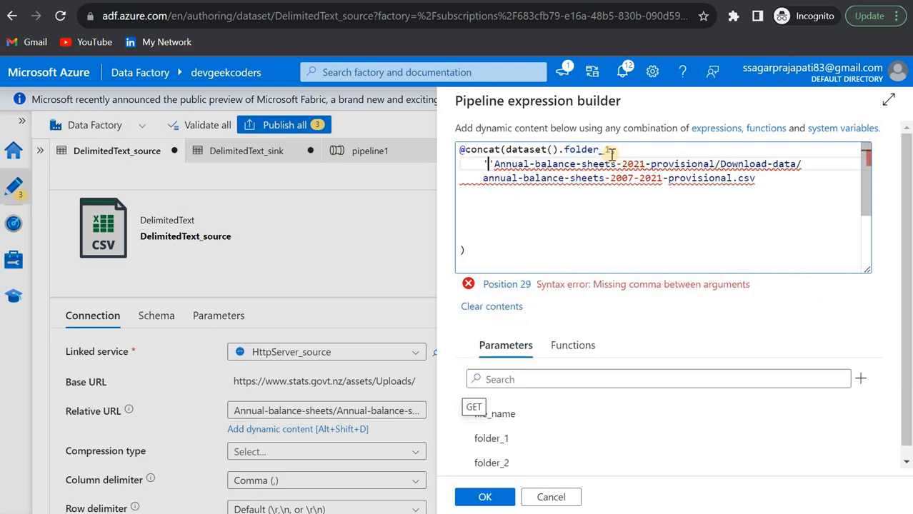
left_click(623, 150)
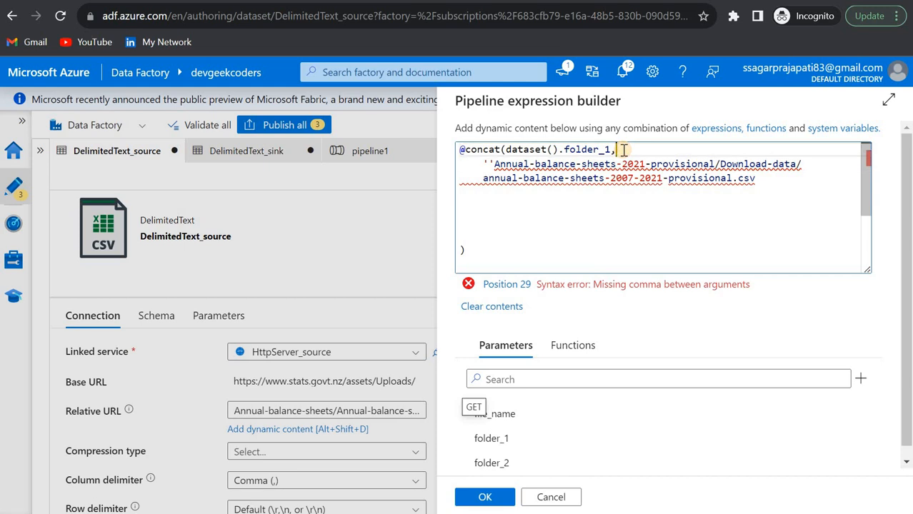
type("'")
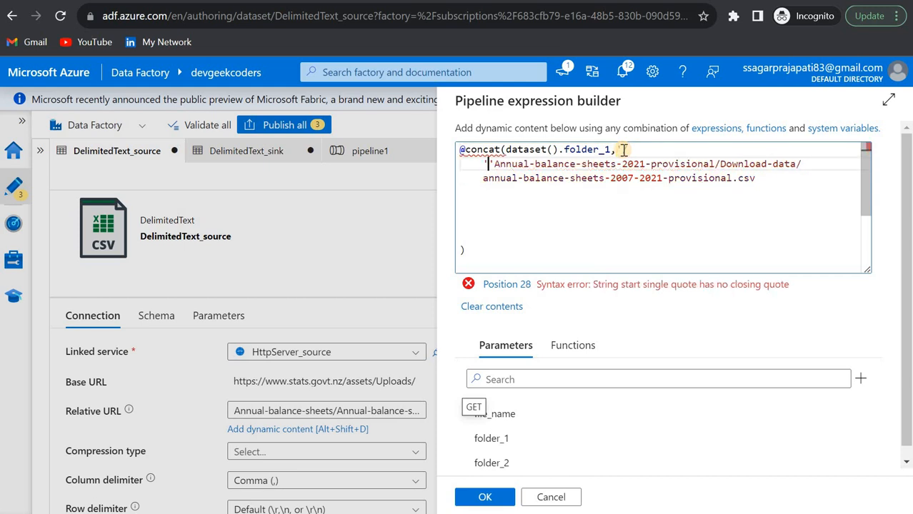
type(",")
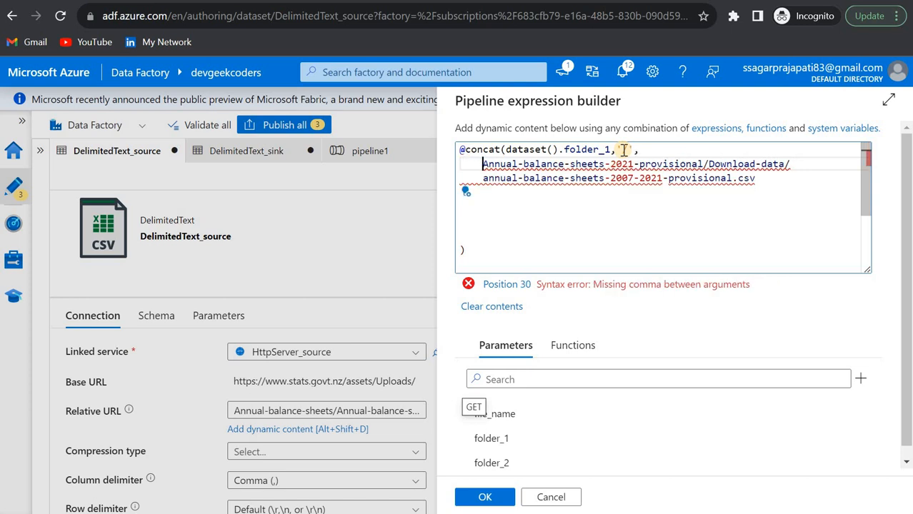
left_click(624, 149)
type("/")
left_click(522, 203)
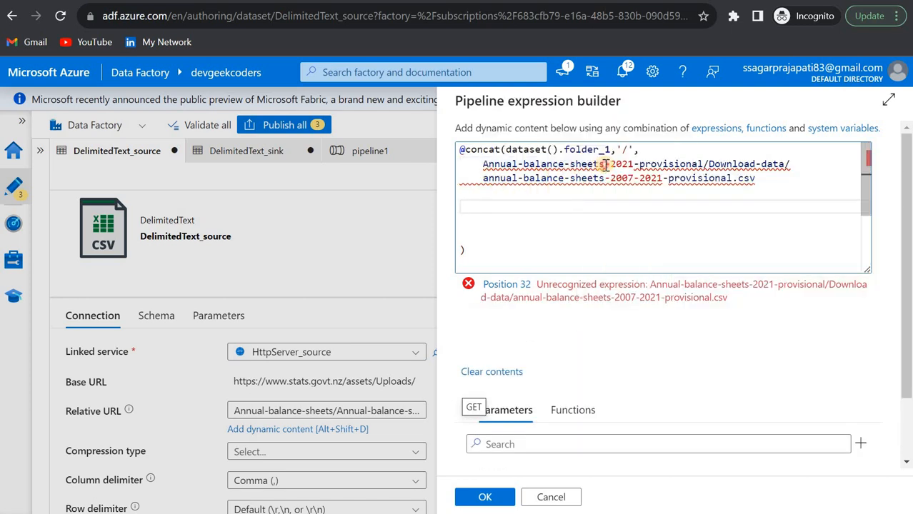
Replace the Annual-balance-sheets text following the '/' argument with the dataset parameter folder_1.
left_click_drag(606, 164, 489, 166)
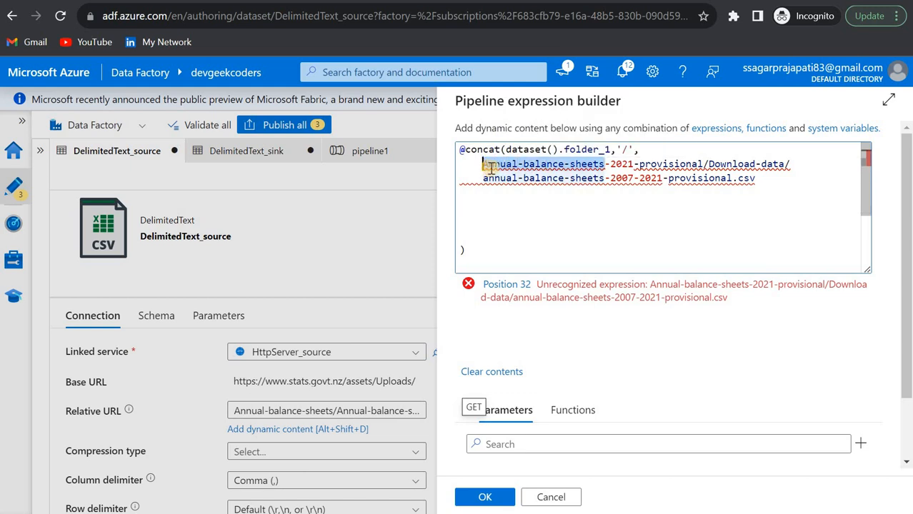
key("BackSpace")
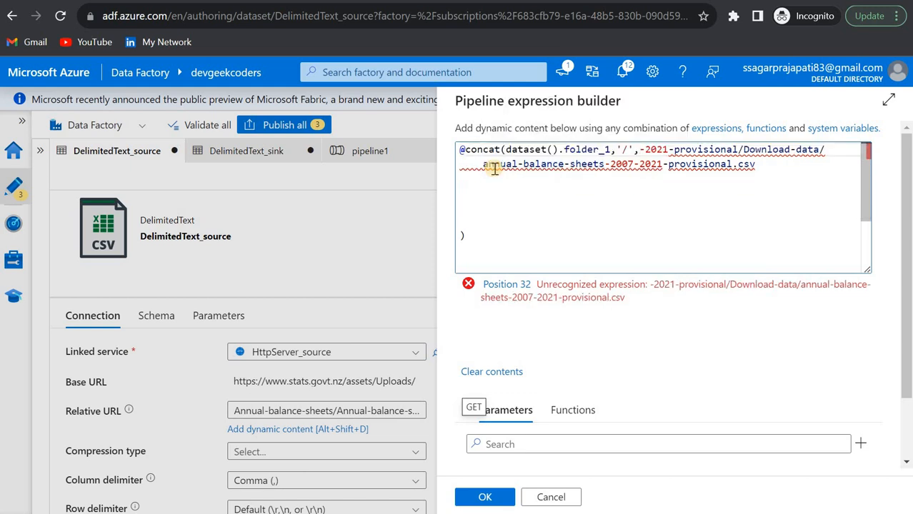
type("@")
left_click(495, 169)
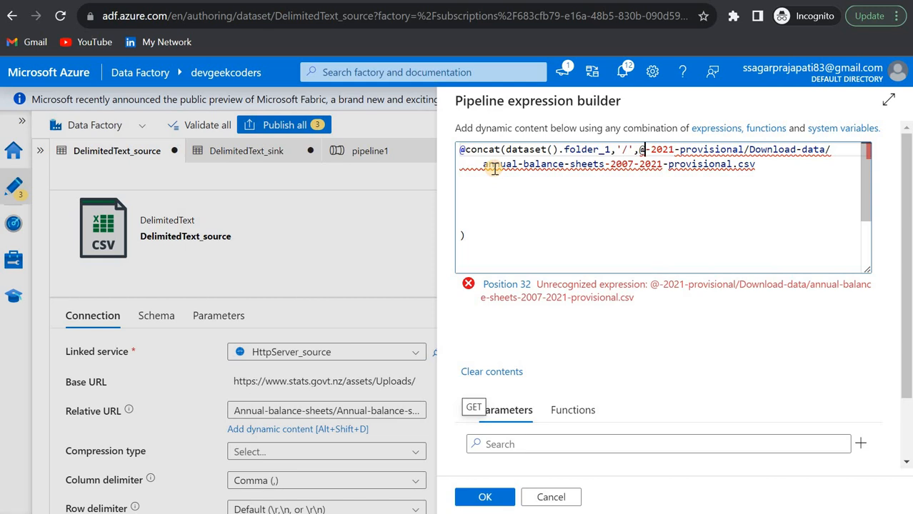
key("BackSpace")
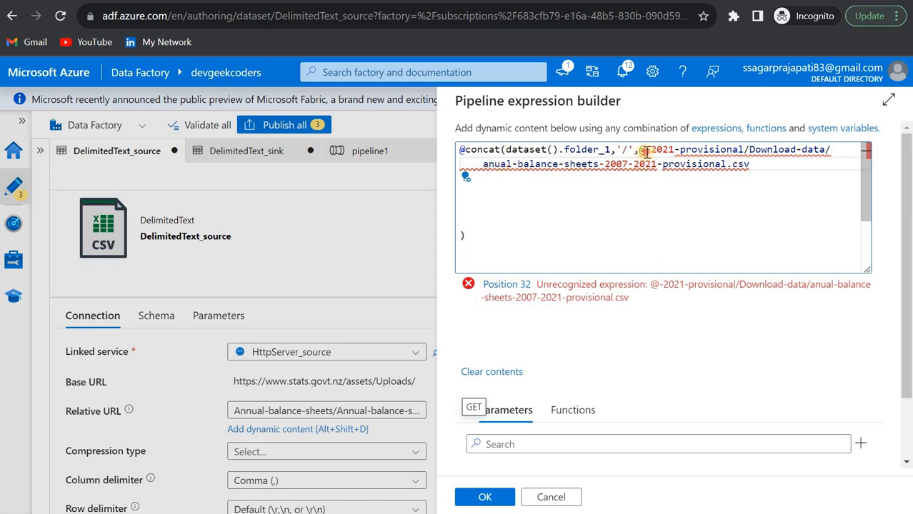
left_click(646, 153)
key("BackSpace")
scroll(593, 400, "down", 2)
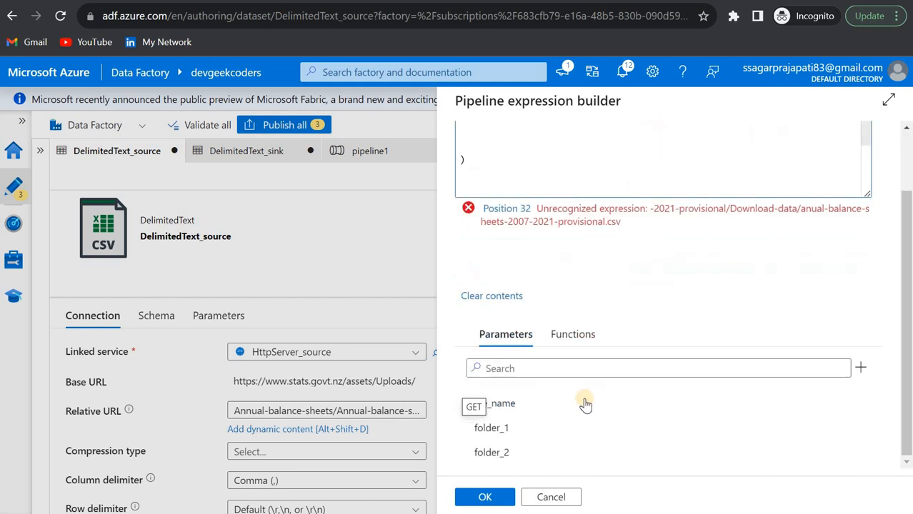
left_click(544, 429)
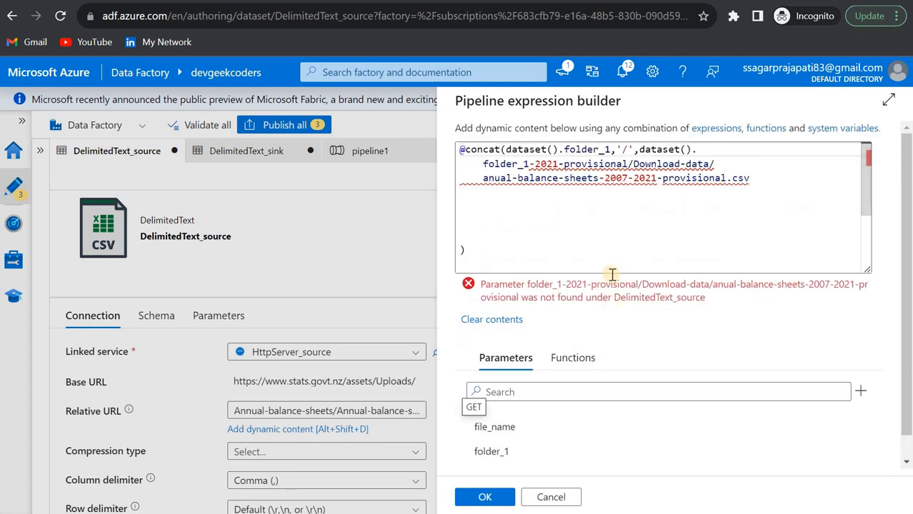
Cut 2021-provisional after the second dataset().folder_1 and replace the remaining -/ with a quoted '-' argument and a comma on each side.
left_click(529, 163)
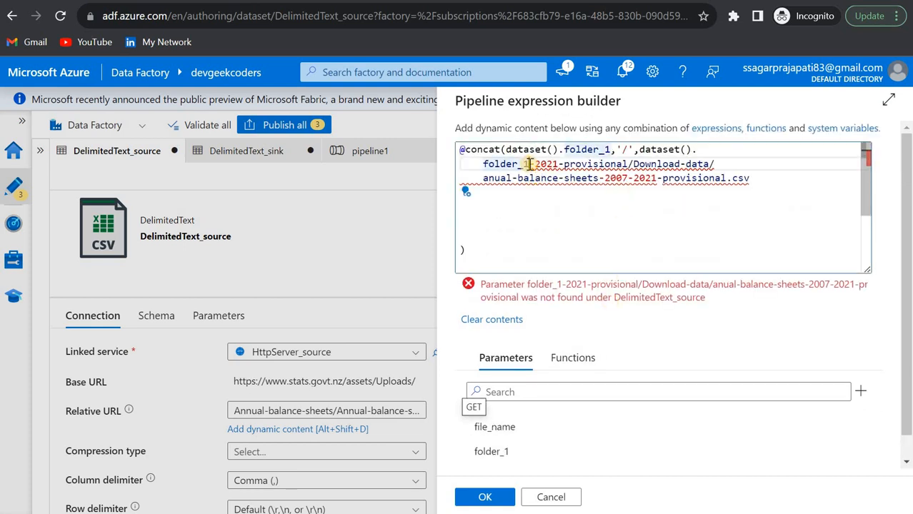
type(",")
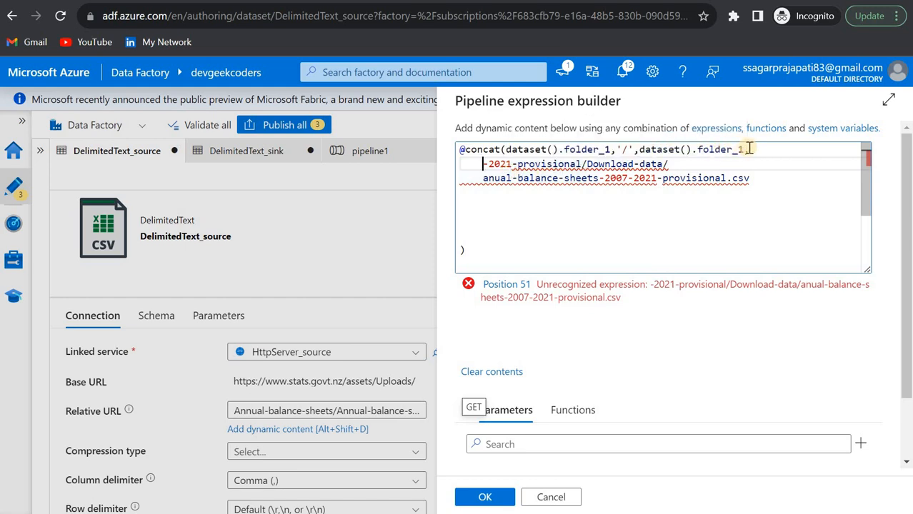
left_click(484, 163)
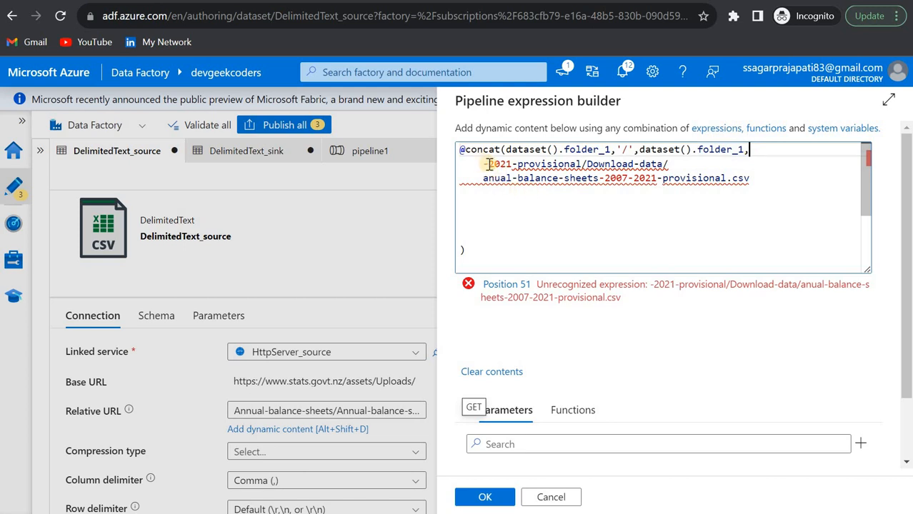
left_click_drag(487, 163, 582, 164)
key("ctrl+c")
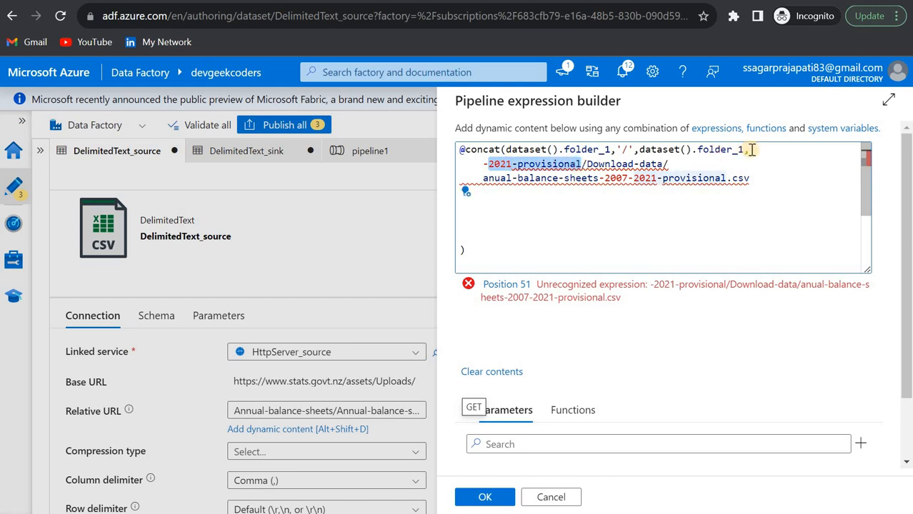
key("BackSpace")
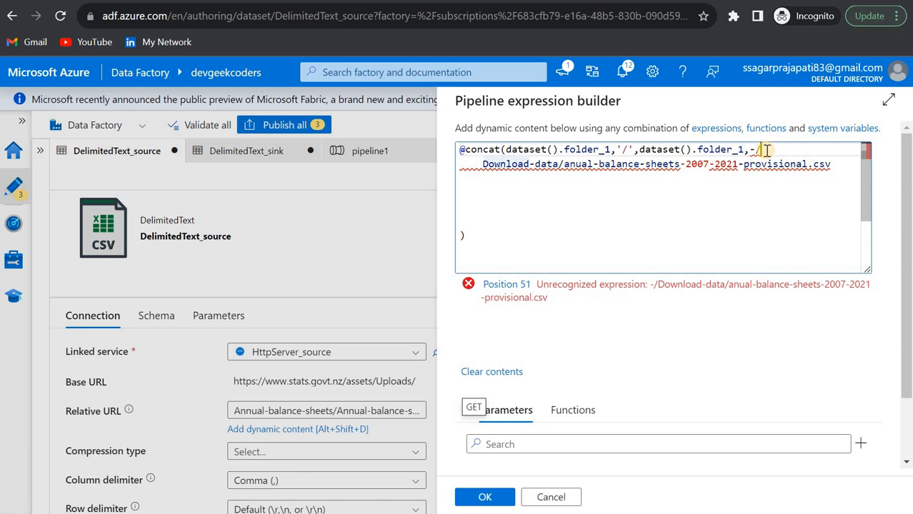
key("BackSpace")
key("BackSpace")
type("''")
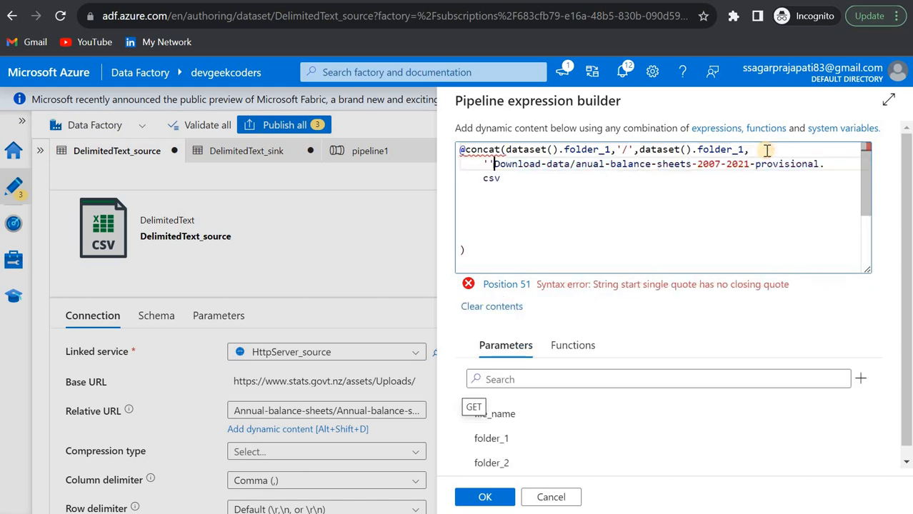
type("-")
key("Right")
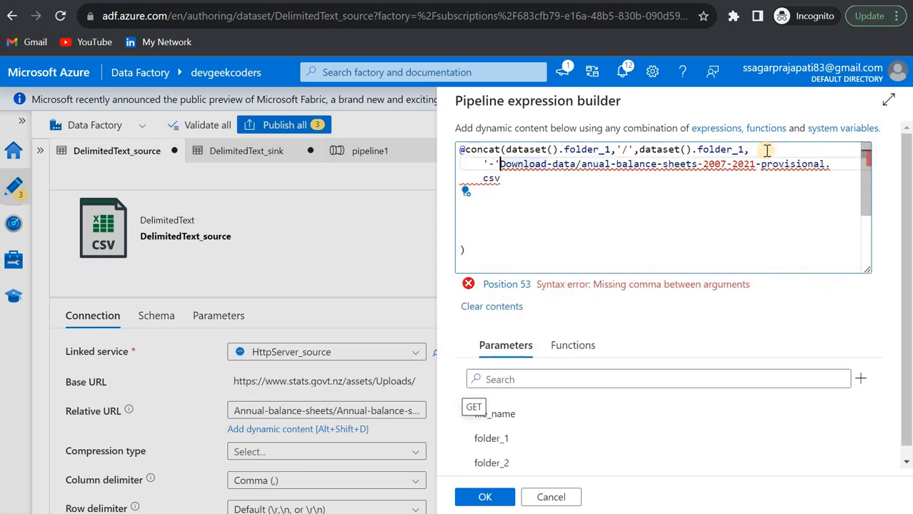
type(",")
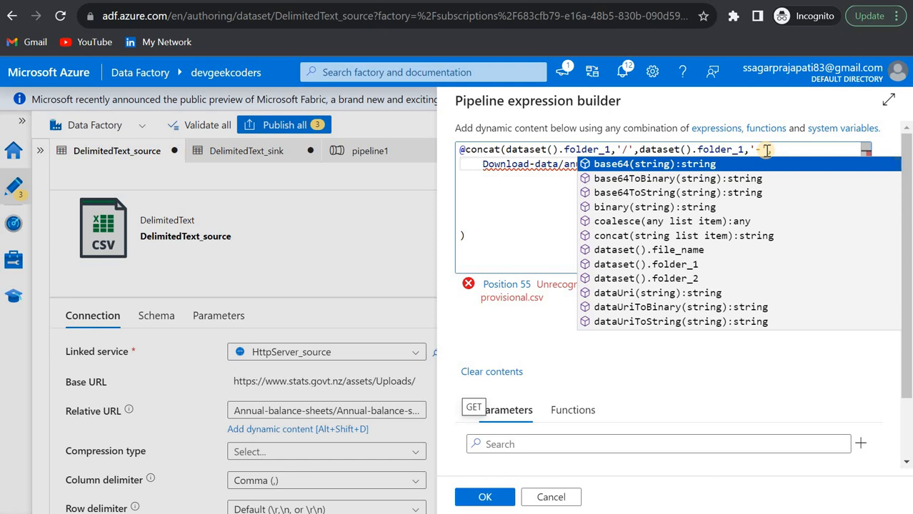
Paste 2021-provisional after the '-' argument, enclose it in single quotes and follow it with a comma.
key("ctrl+v")
type("'")
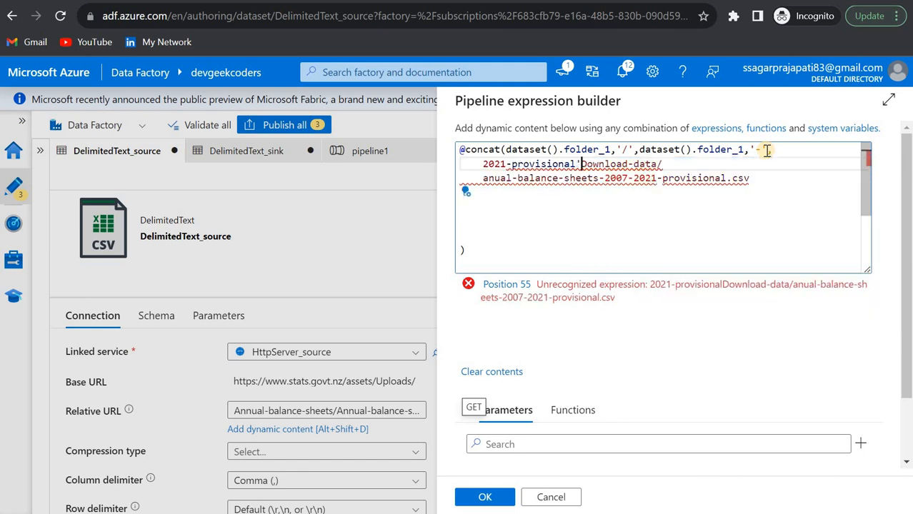
left_click(484, 166)
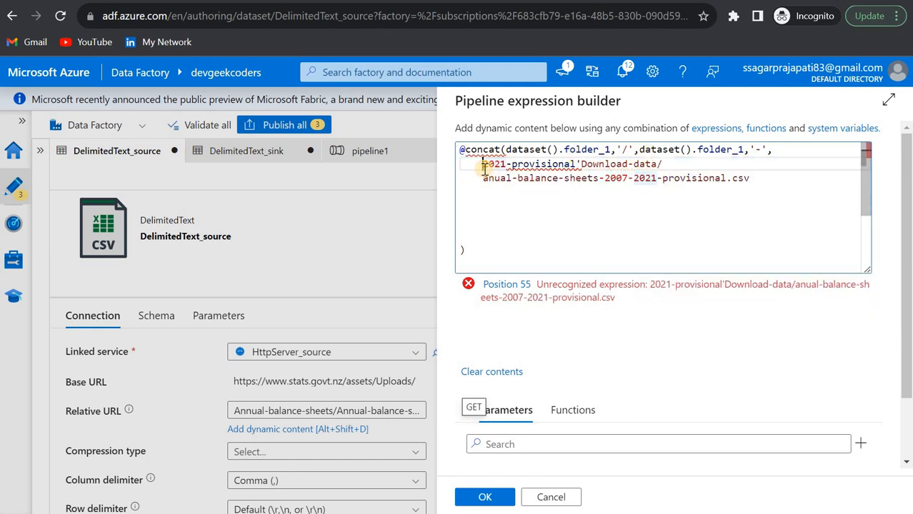
type("'")
left_click(588, 164)
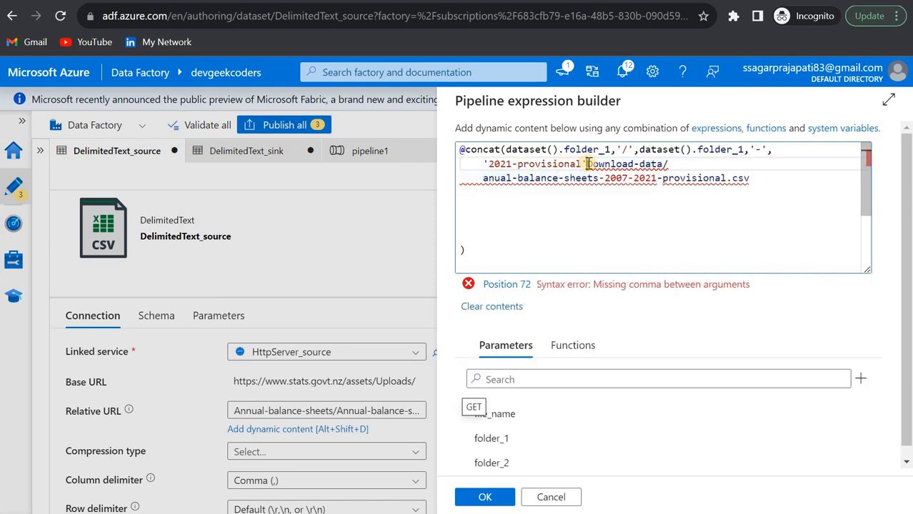
type(",")
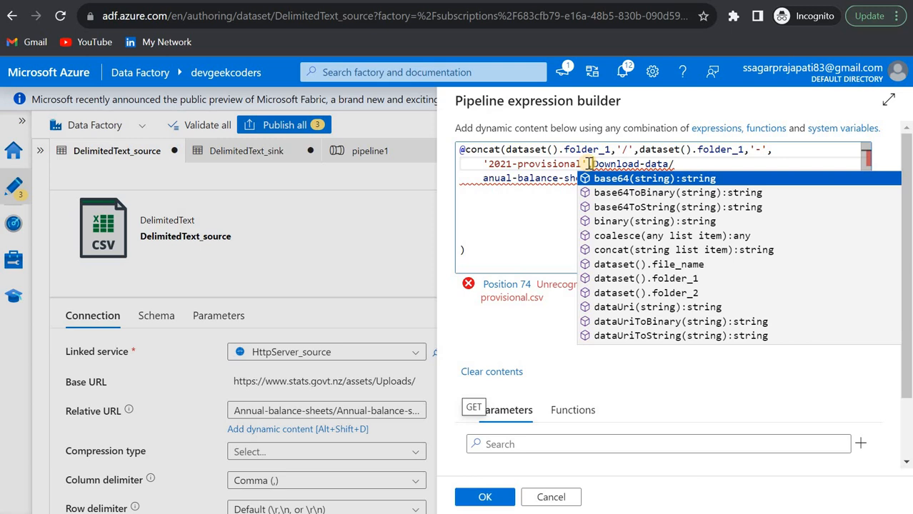
Make '/Download-data/' a separate quoted argument after '2021-provisional' and follow it with a comma.
type("'")
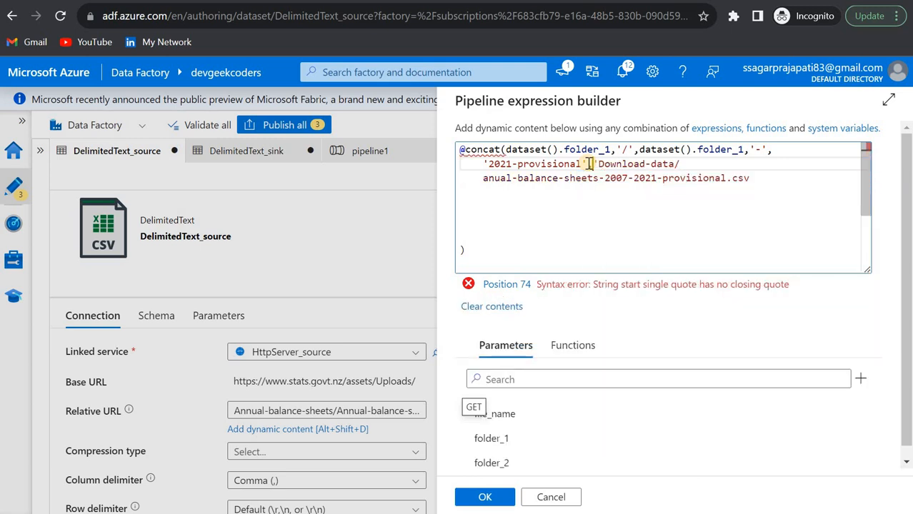
type("/")
key("Right")
key("Right")
key("Right")
key("Right")
key("Right")
key("Right")
key("Right")
key("Right")
key("Right")
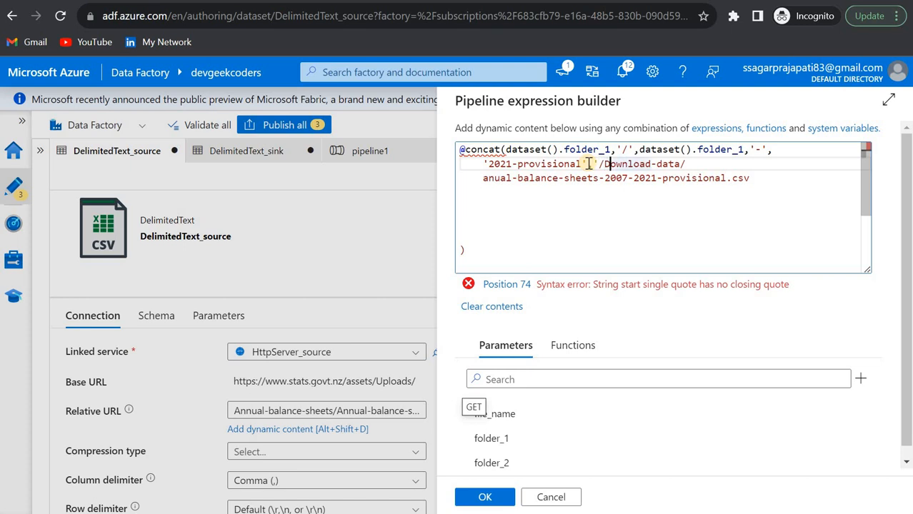
key("Down")
key("Home")
type("'")
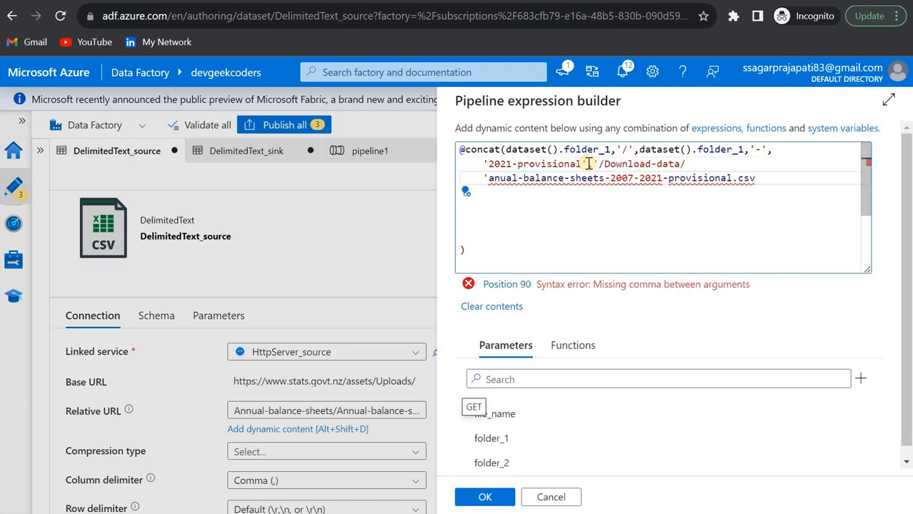
type(",")
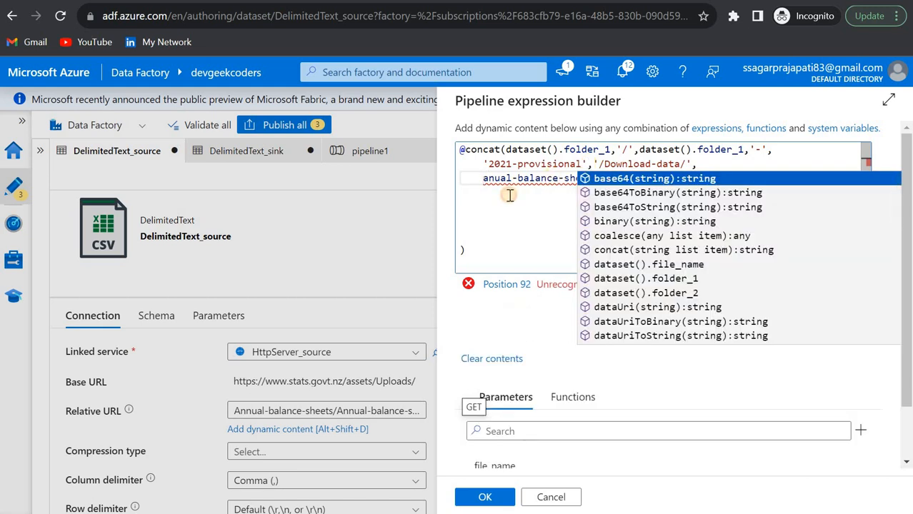
Replace the anual-balance-sheets text after '/Download-data/' with the dataset parameter folder_1.
left_click(509, 195)
left_click_drag(599, 180, 484, 179)
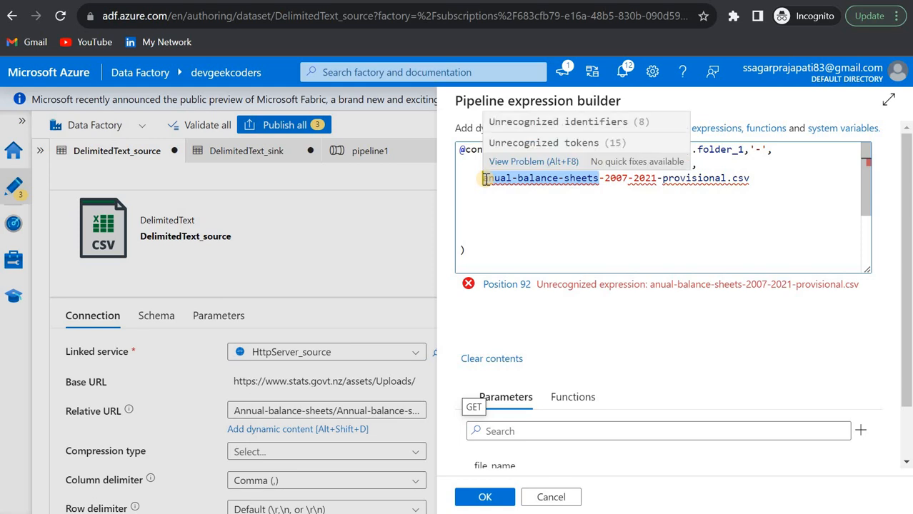
key("BackSpace")
scroll(534, 404, "down", 1)
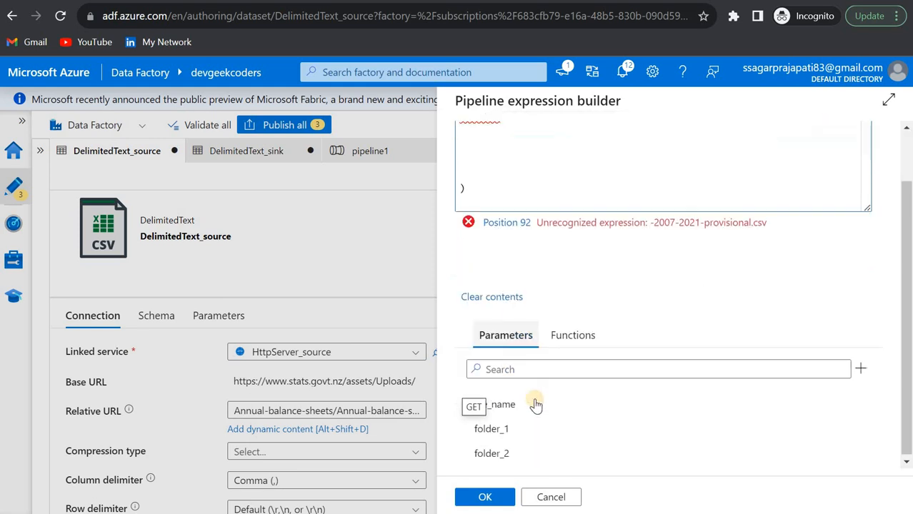
left_click(503, 424)
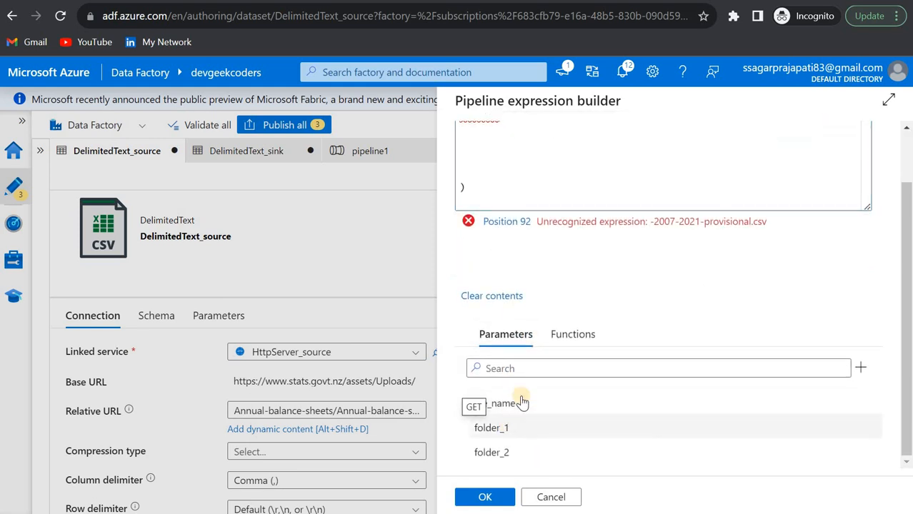
scroll(590, 284, "up", 1)
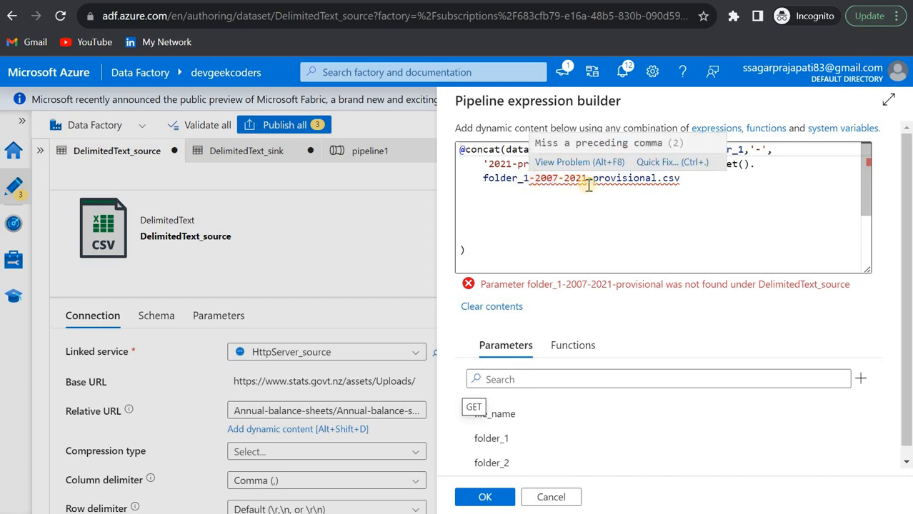
Cut 2007-2021-provisional from the file name and put a comma-separated quoted '-' argument after the last dataset().folder_1.
left_click_drag(655, 179, 536, 180)
key("ctrl+c")
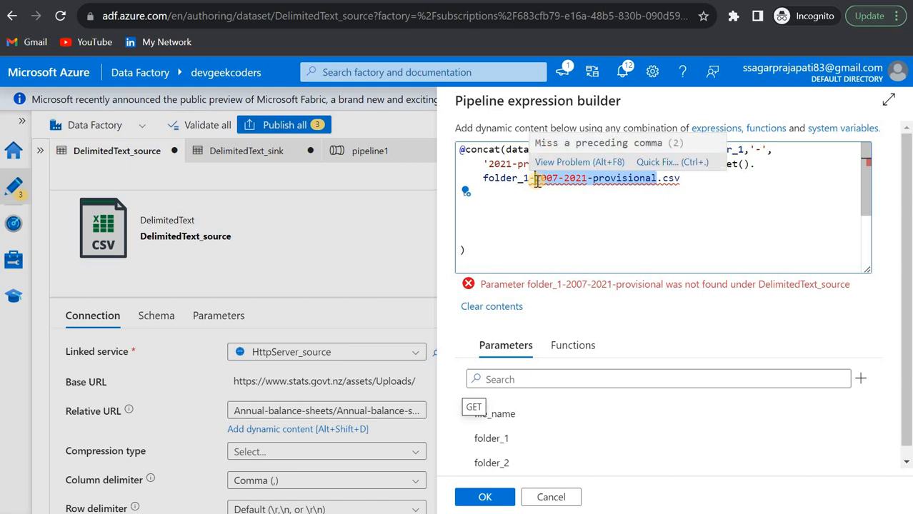
key("BackSpace")
key("BackSpace")
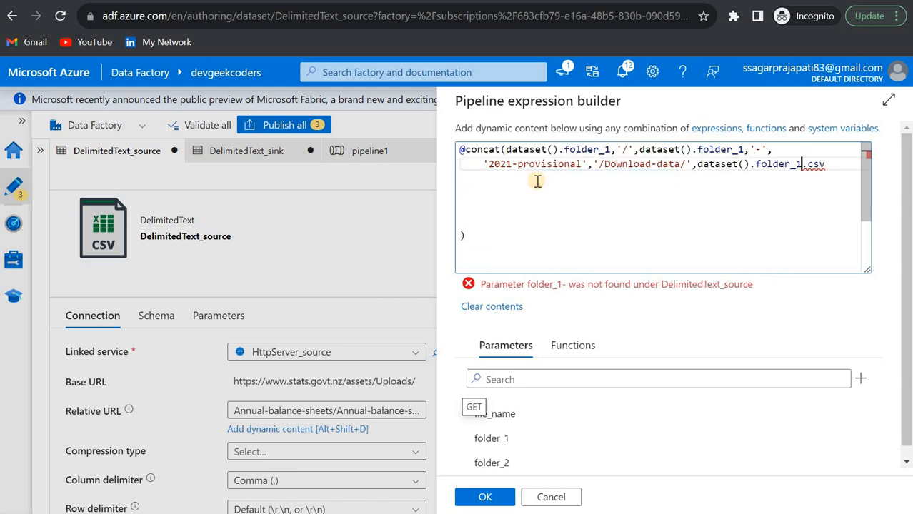
type(",")
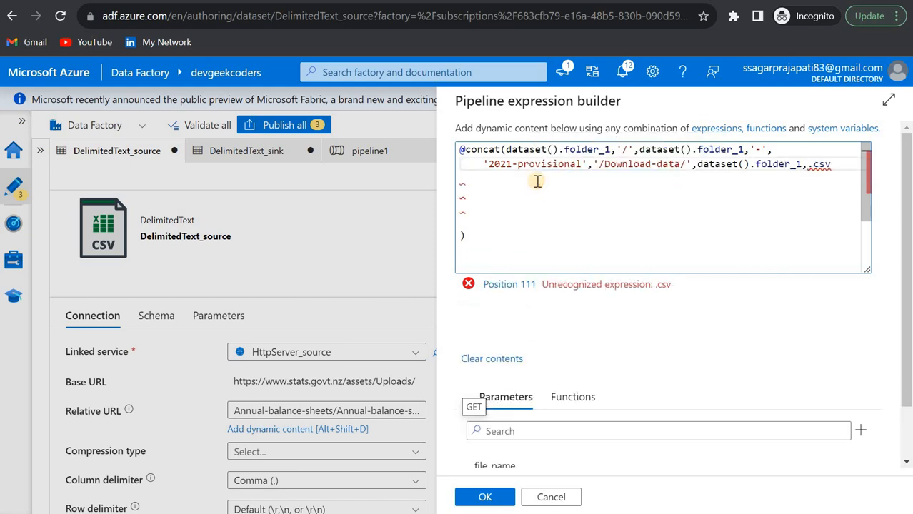
type("'-',")
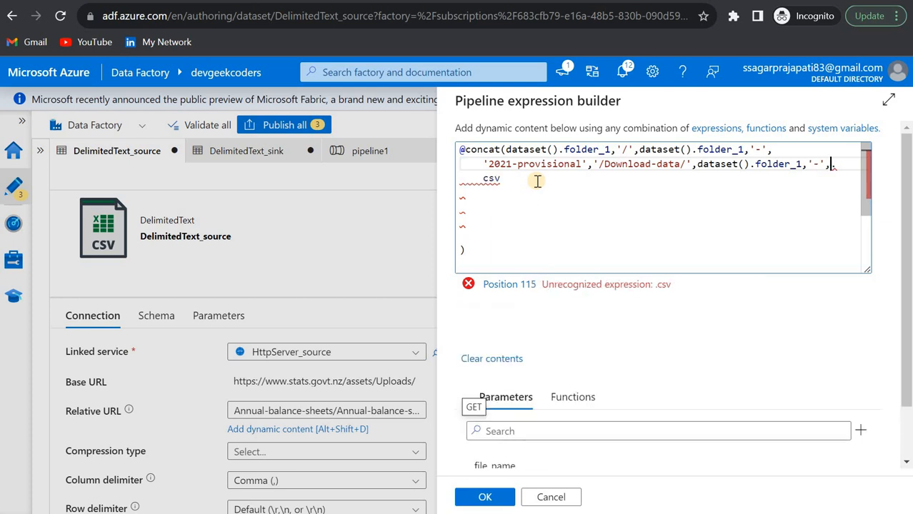
Paste the cut text before .csv, quote it as '2007-2021-provisional.csv', and remove the empty lines before the closing parenthesis.
key("ctrl+v")
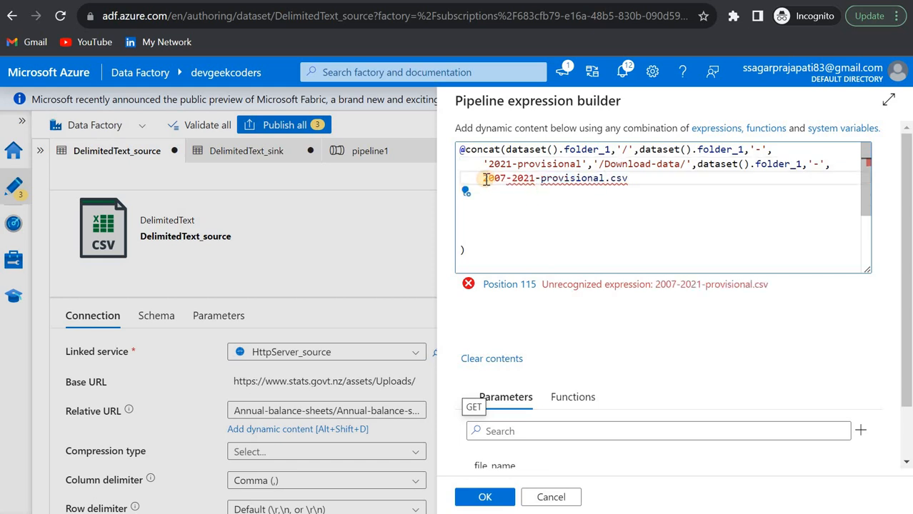
left_click(485, 179)
type("'")
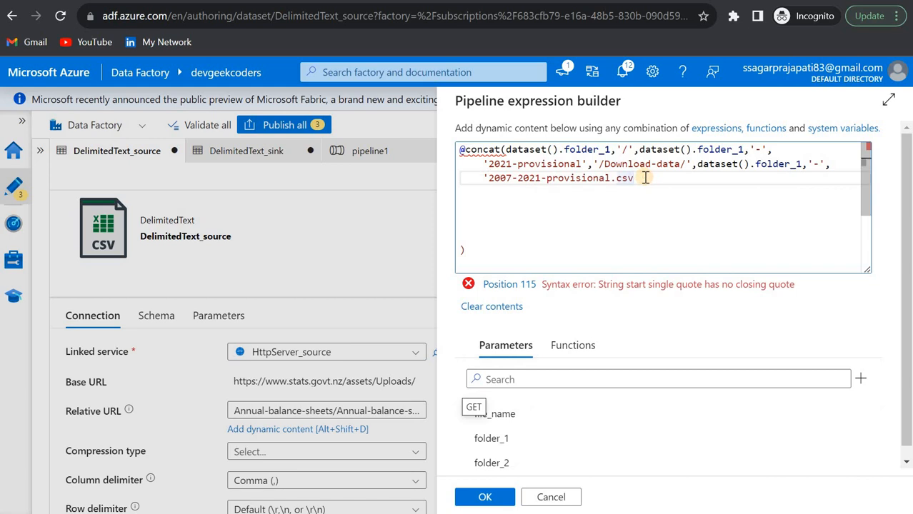
left_click(645, 179)
type("'")
left_click_drag(479, 238, 443, 202)
key("BackSpace")
key("BackSpace")
key("BackSpace")
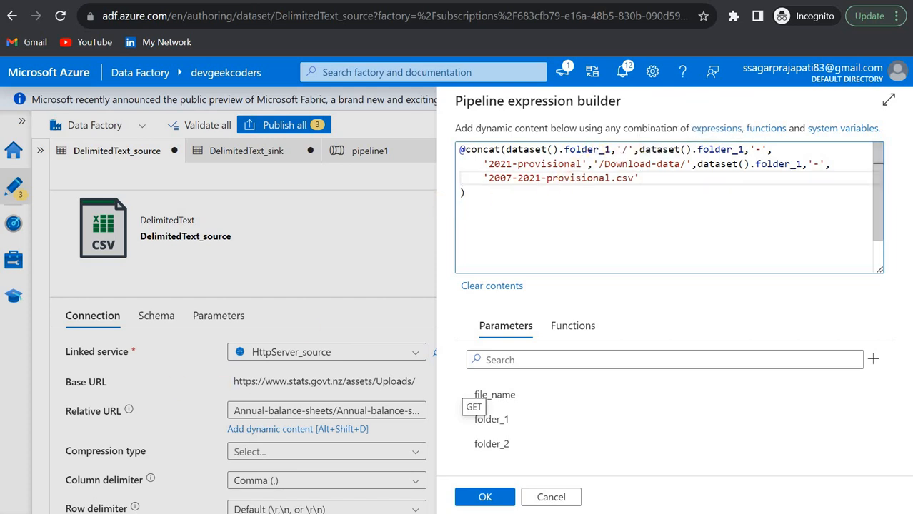
key("alt+Tab")
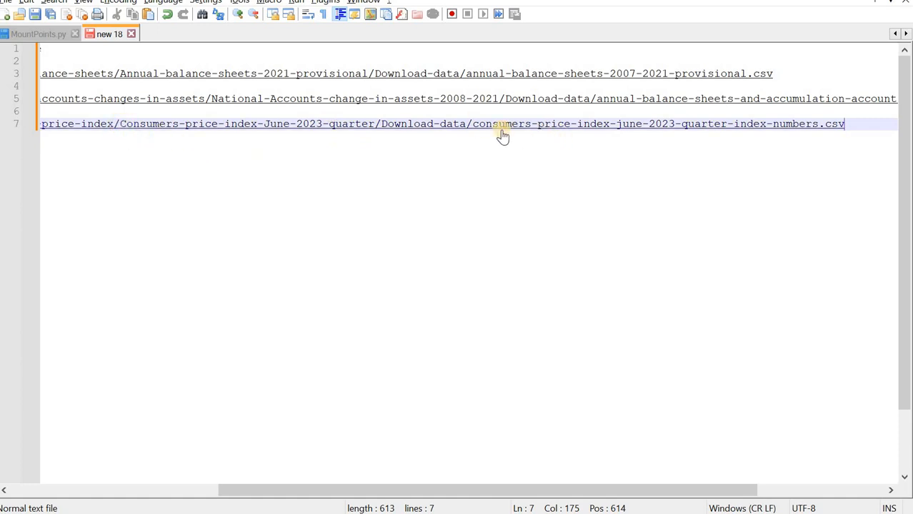
key("alt+Tab")
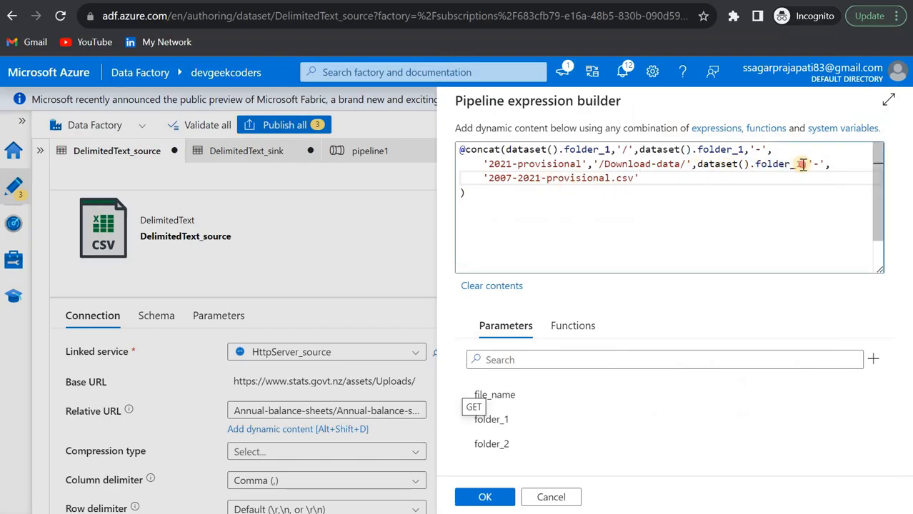
left_click(802, 165)
type(".to")
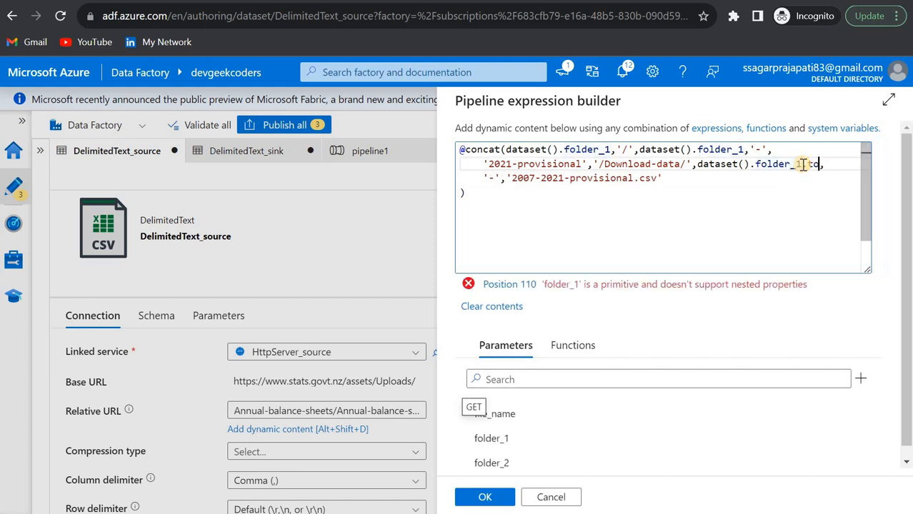
type("Lower(")
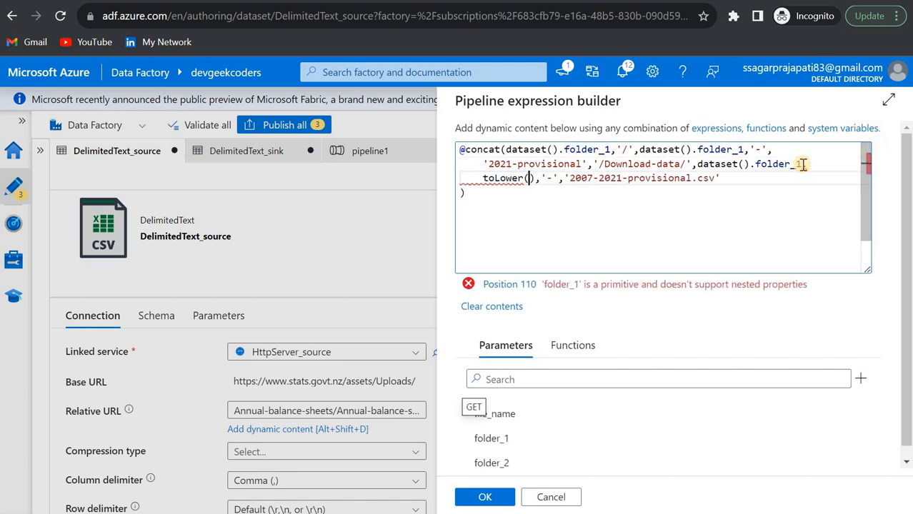
key("BackSpace")
key("BackSpace")
key("BackSpace")
key("BackSpace")
key("BackSpace")
key("BackSpace")
key("BackSpace")
key("BackSpace")
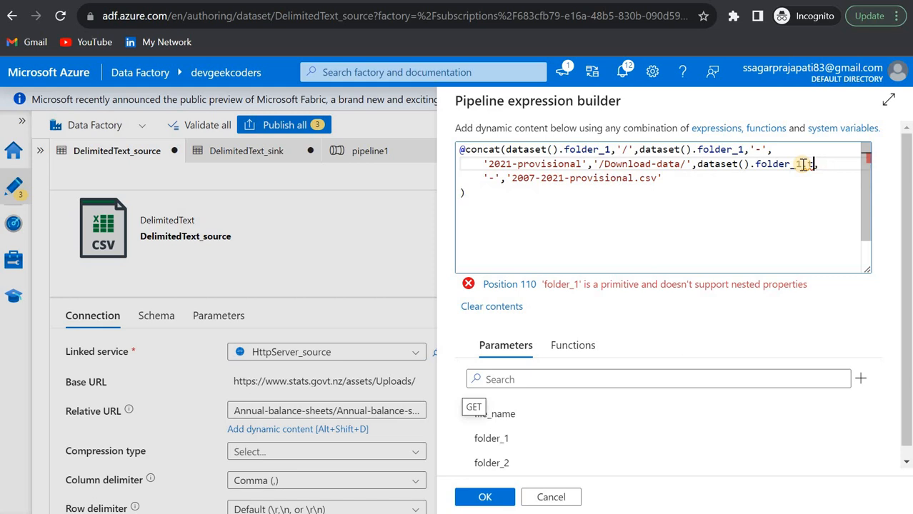
key("BackSpace")
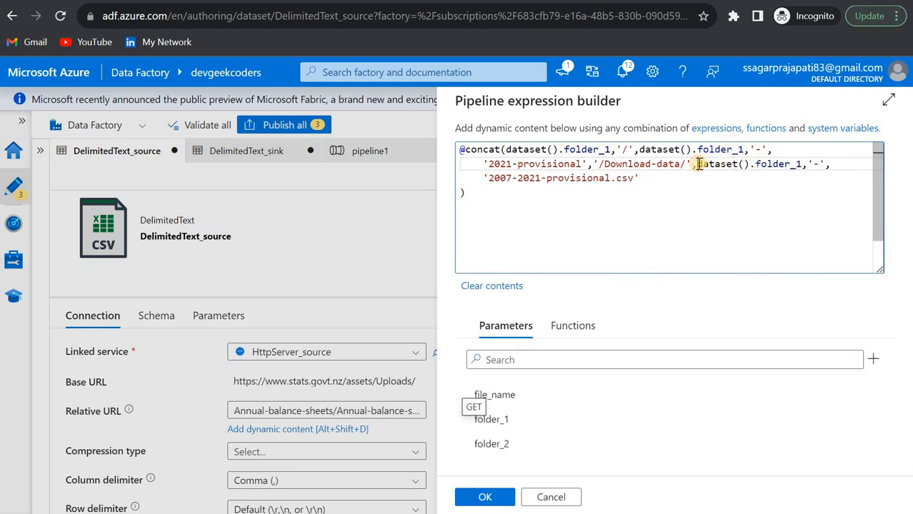
Wrap the dataset().folder_1 argument after '/Download-data/' in the lower() function.
left_click(698, 165)
type("lower(")
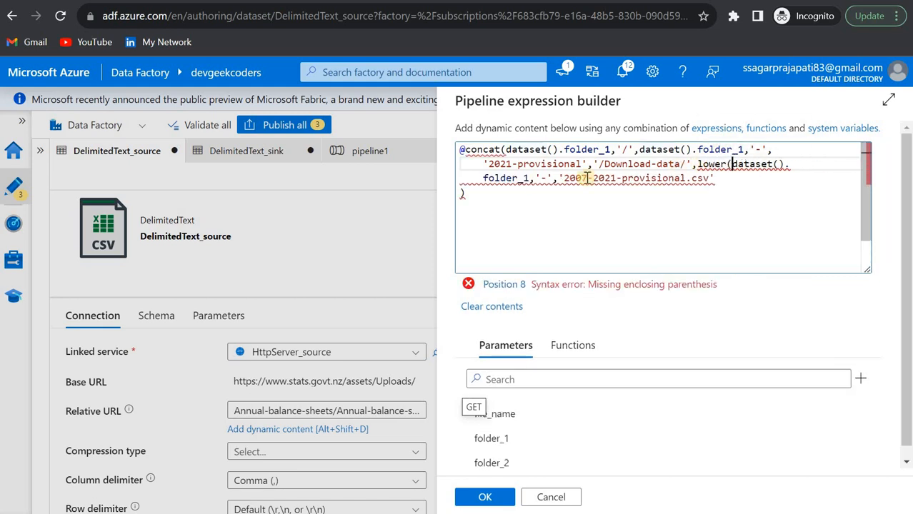
left_click(529, 179)
type(")")
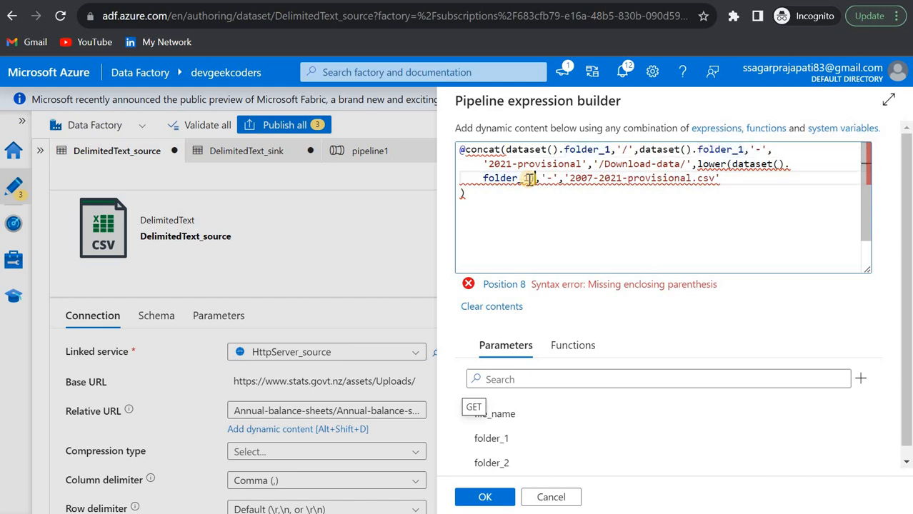
Change the lower function around dataset().folder_1 after '/Download-data/' to toLower.
left_click(703, 164)
key("BackSpace")
type("L")
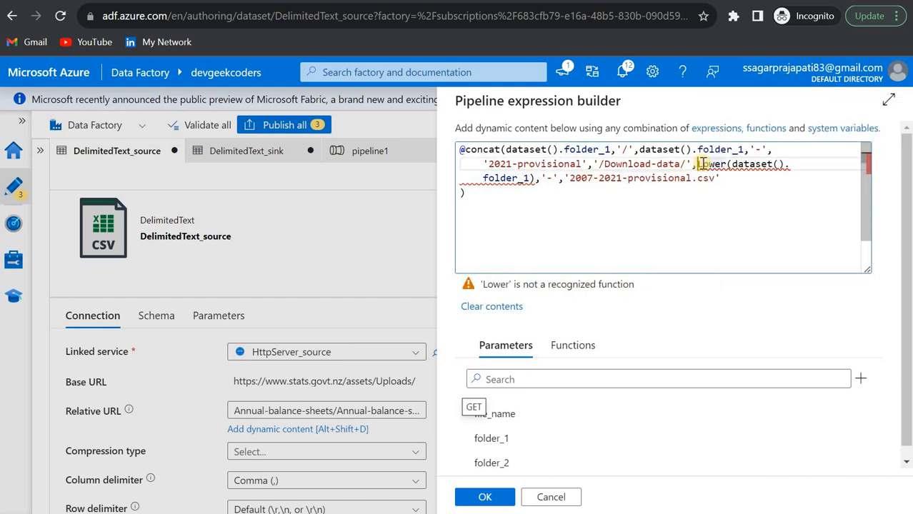
key("Left")
type("to")
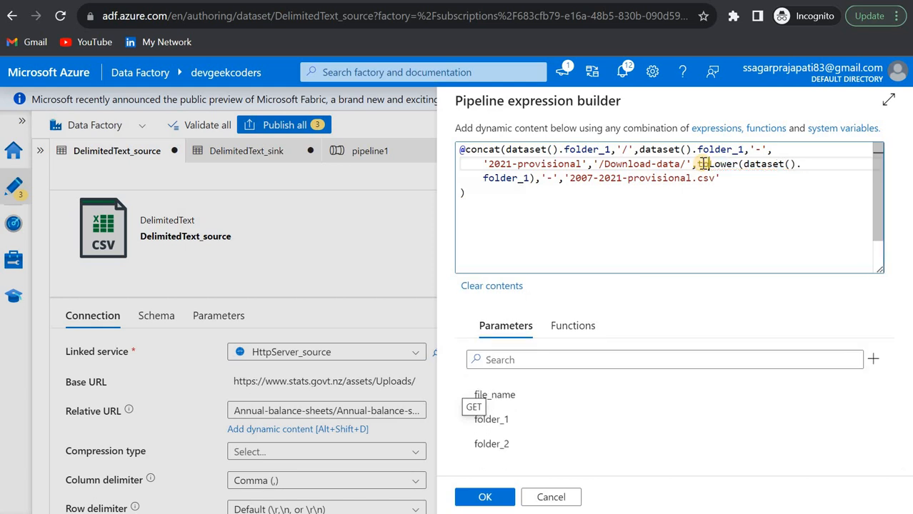
left_click(716, 197)
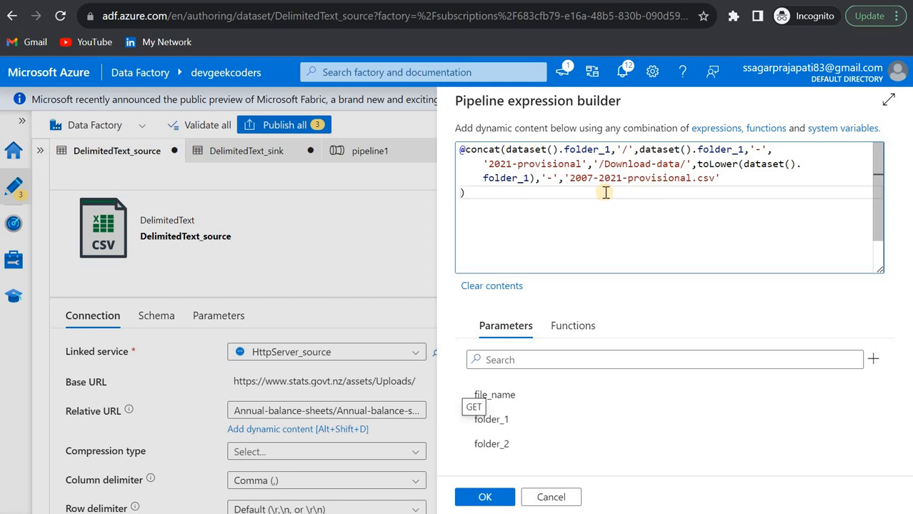
Check the source URL list in the text editor and wrap the first two folder_1 arguments in Data Factory as replace(dataset().folder_1,'','-').
key("alt+Tab")
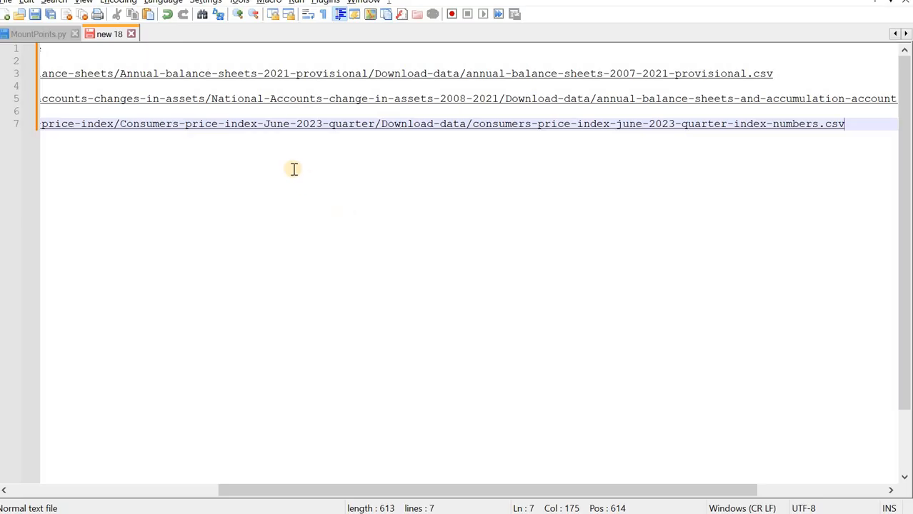
scroll(294, 169, "left", 5)
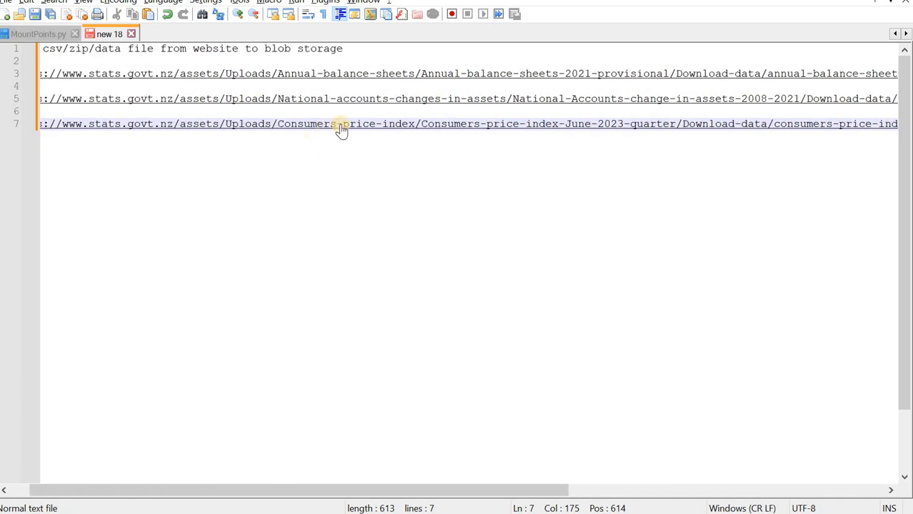
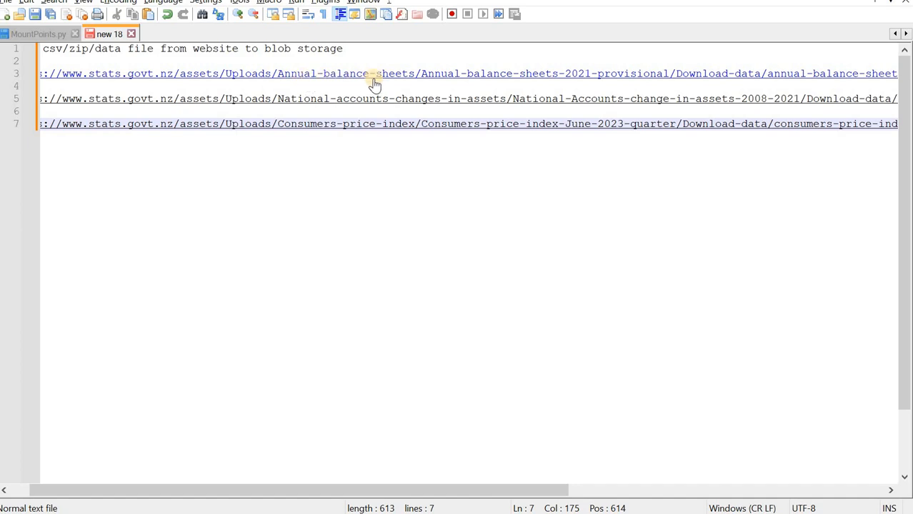
key("alt+Tab")
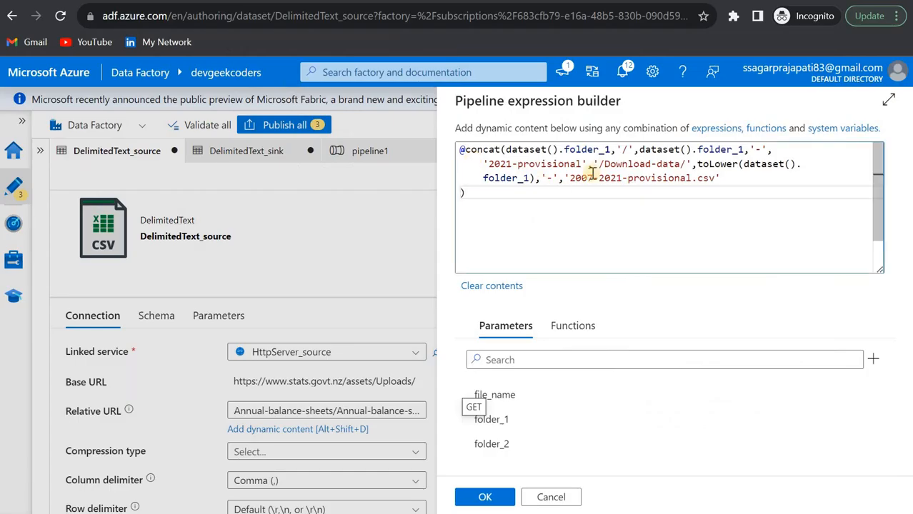
left_click(506, 150)
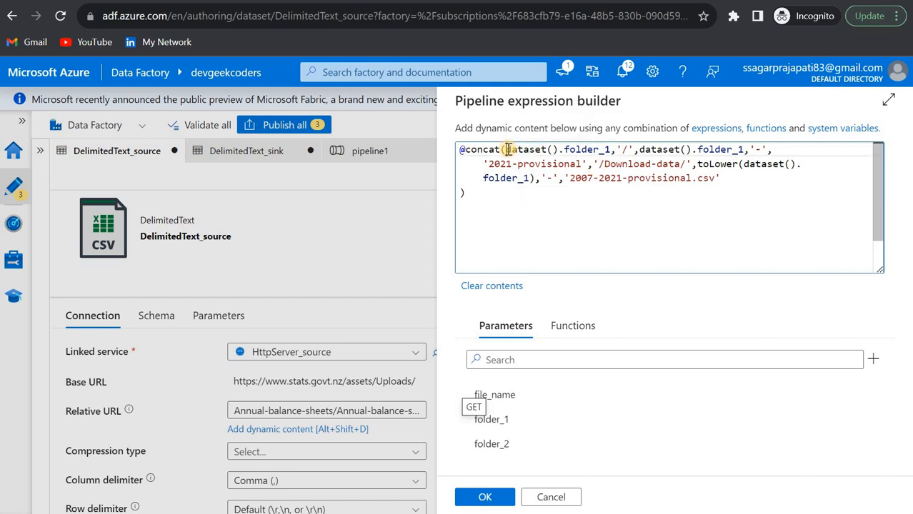
type("replace(")
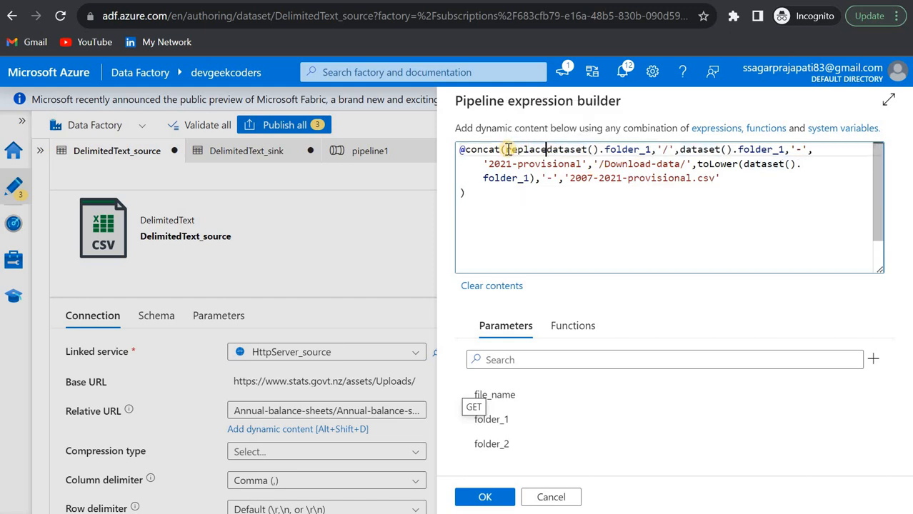
left_click(657, 149)
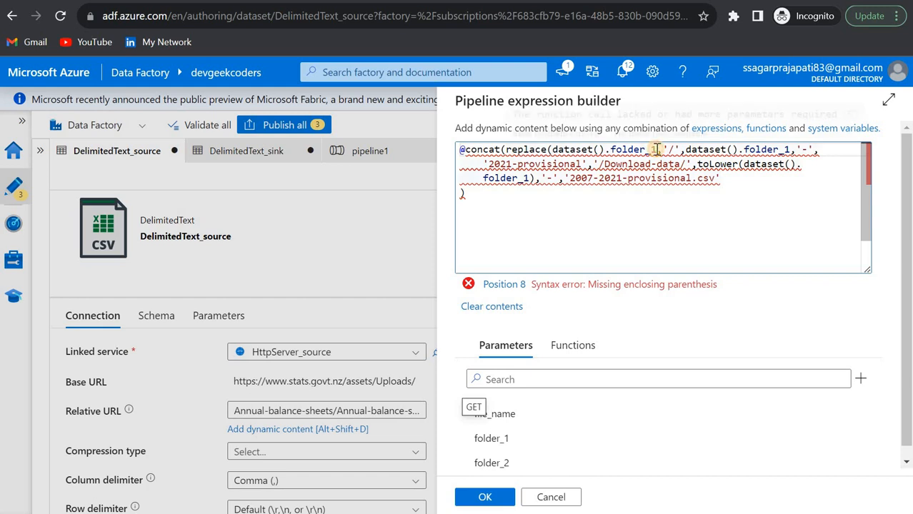
type(")'")
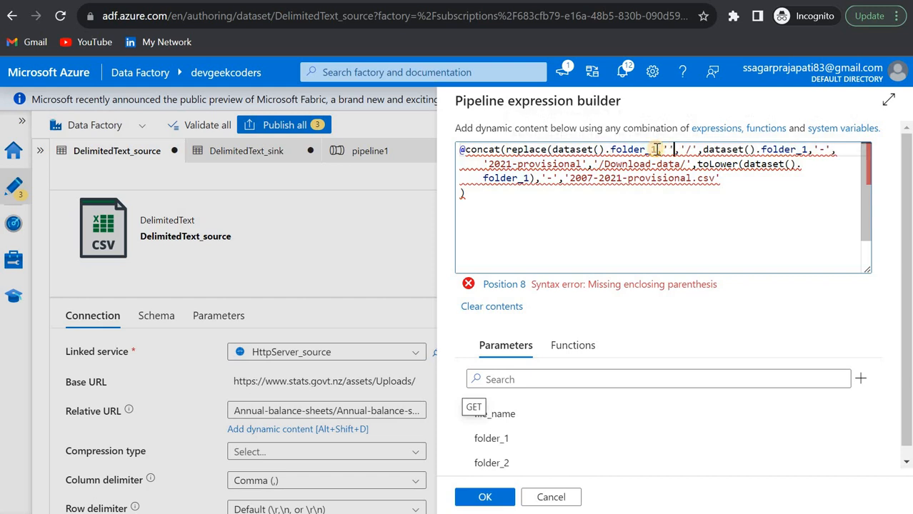
type("','-',")
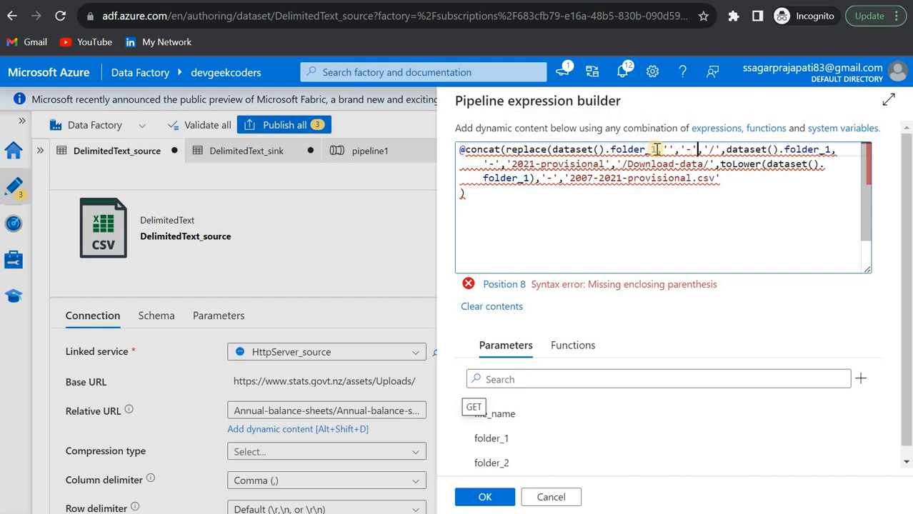
type(")")
left_click(656, 150)
type(",")
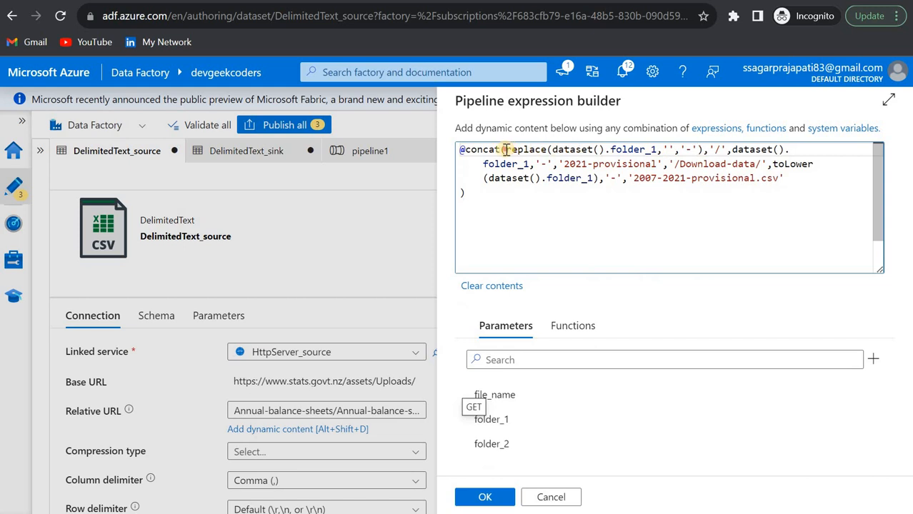
left_click_drag(506, 149, 531, 163)
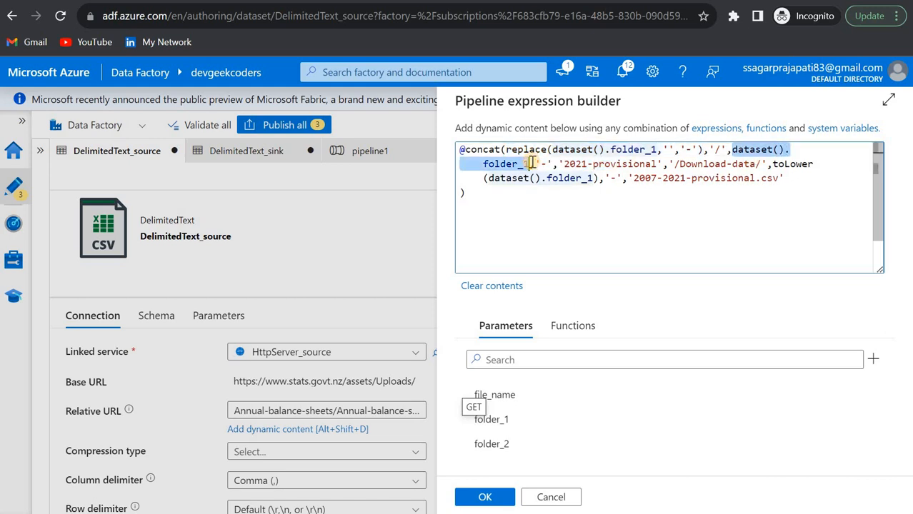
type("replace(dataset().folder_1,'','-')")
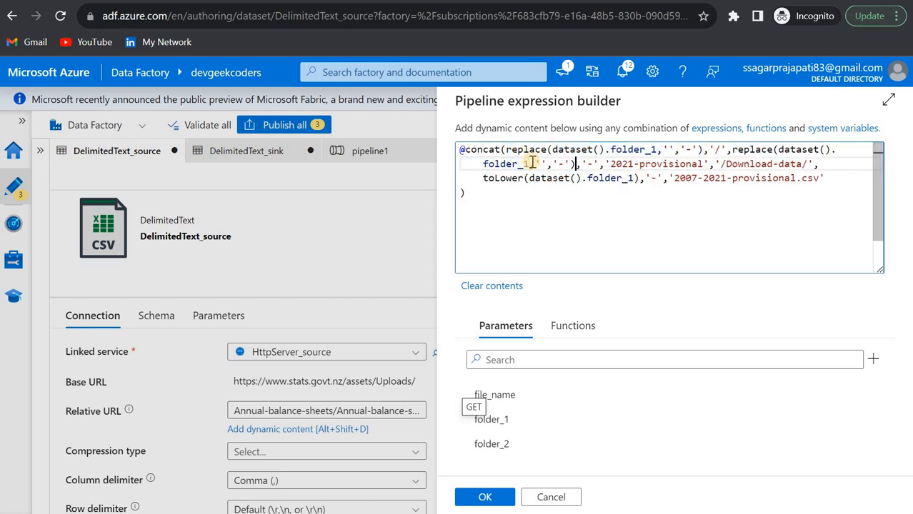
Replace the quoted '2021-provisional' argument before '/Download-data/' with the dataset parameter folder_2.
left_click(610, 164)
left_click(704, 165, "shift")
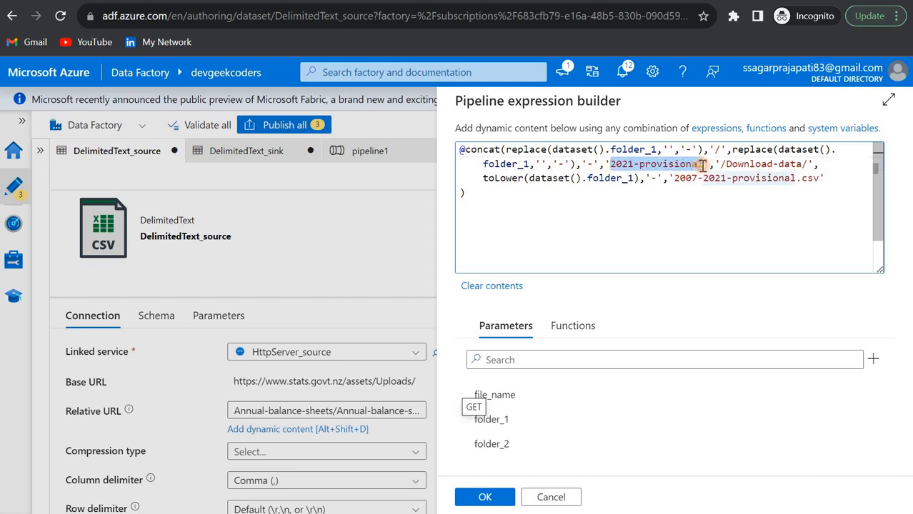
key("BackSpace")
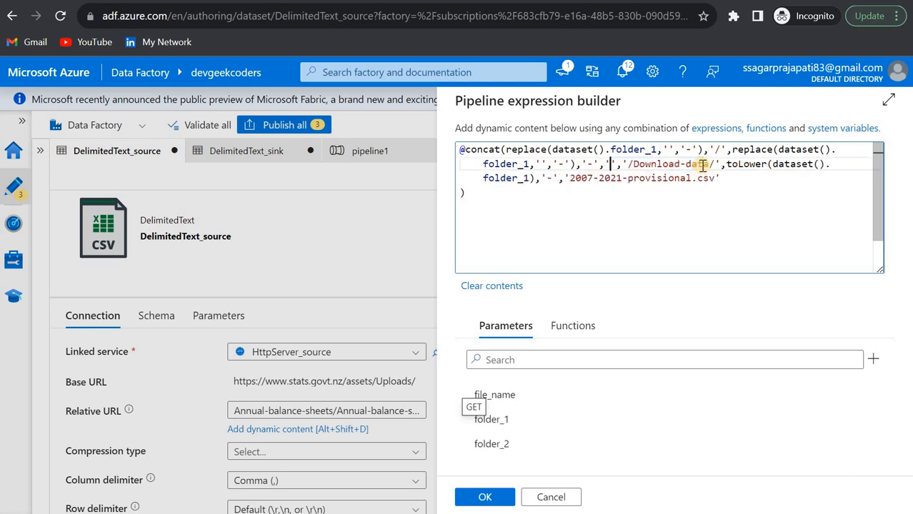
key("BackSpace")
key("BackSpace")
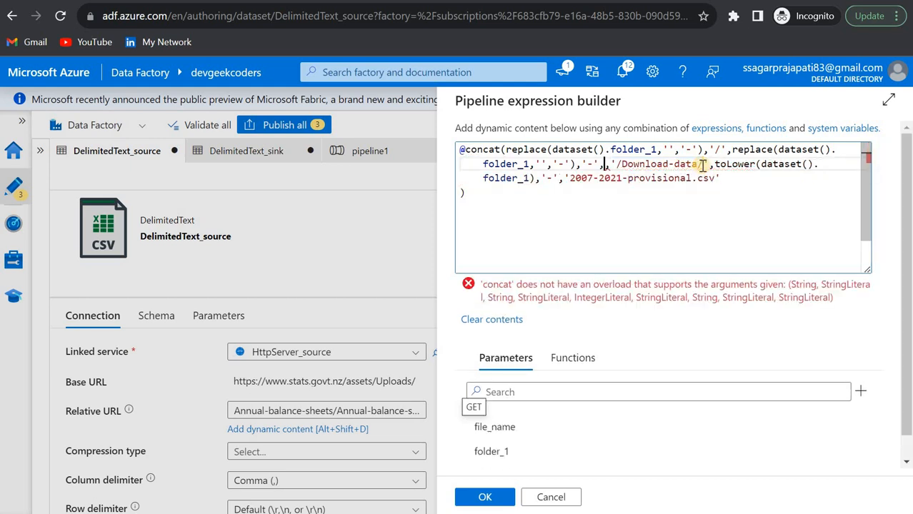
scroll(540, 456, "down", 1)
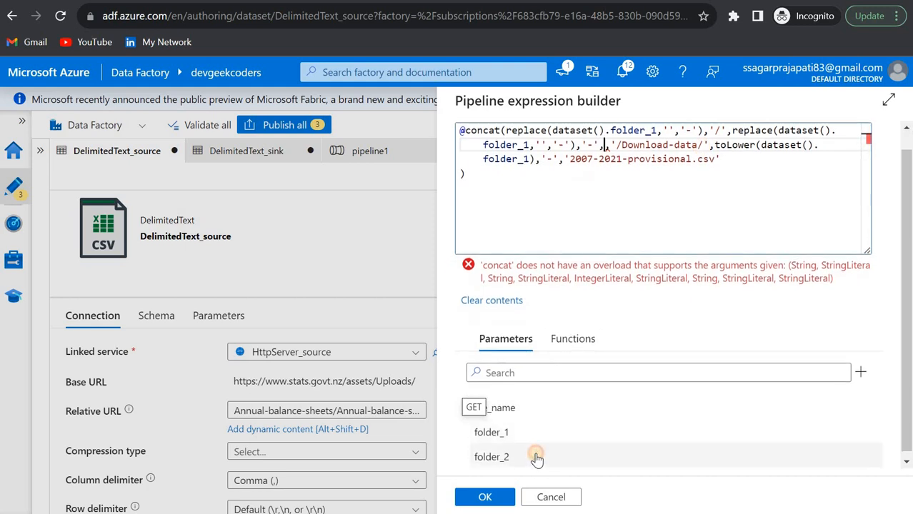
left_click(537, 458)
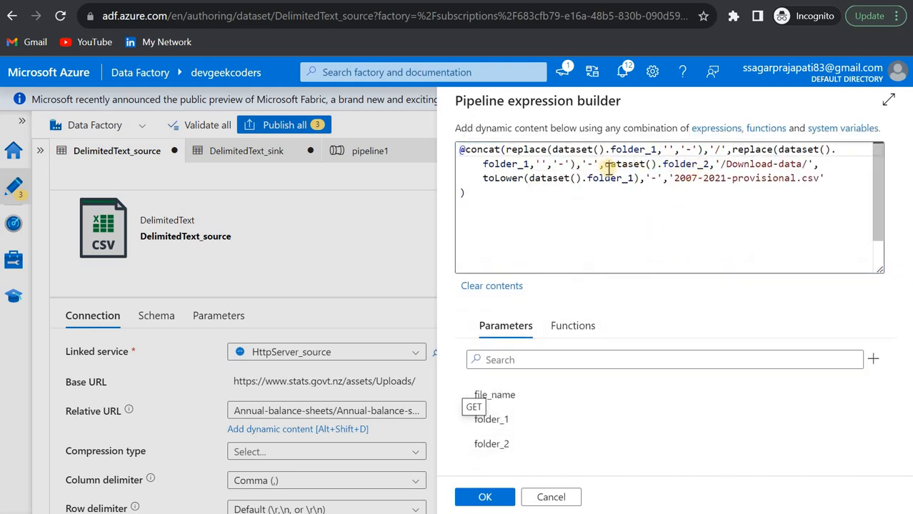
Wrap the folder_2 argument in a replace function, making it replace(dataset().folder_2,'','-').
left_click(607, 165)
type("replace")
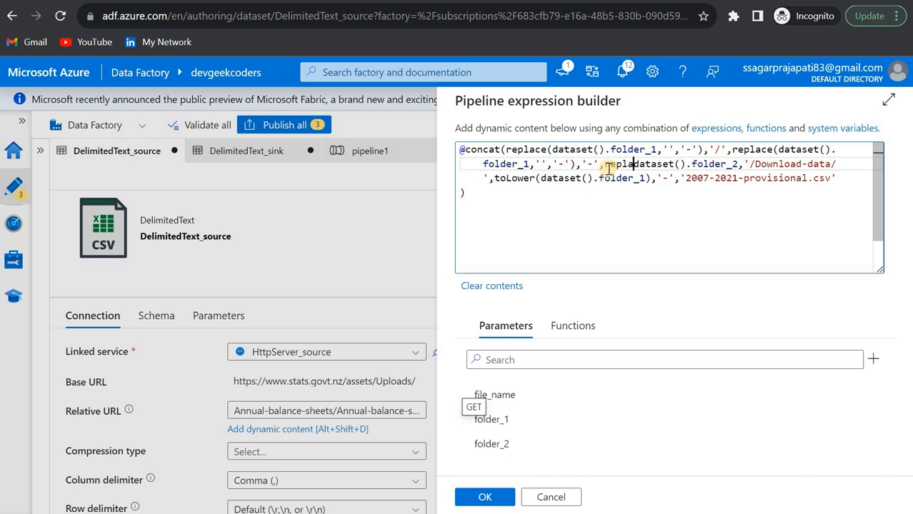
type("(")
key("Right")
key("Right")
key("Right")
key("Right")
key("Right")
key("Right")
key("Right")
key("Right")
key("Right")
key("Right")
key("Right")
key("Right")
key("Right")
key("Right")
key("Right")
key("Right")
key("Right")
key("Right")
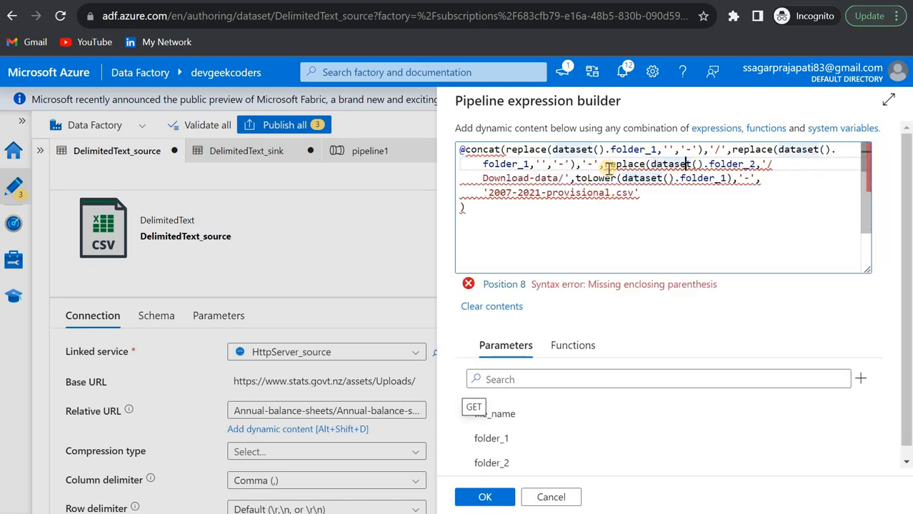
type(",'")
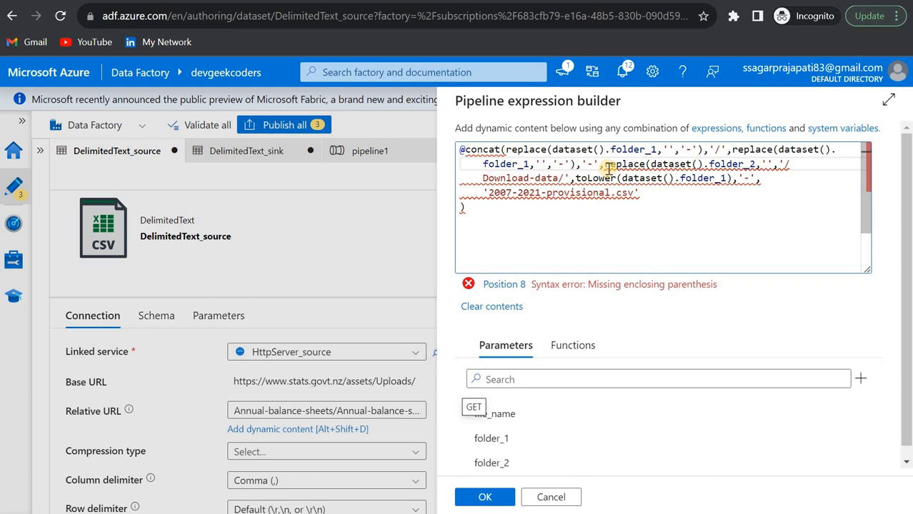
type("','-'),")
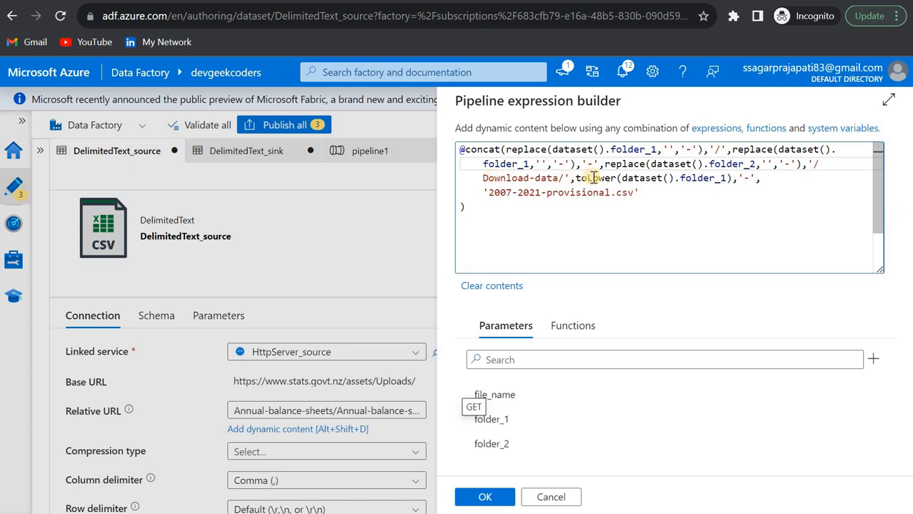
Wrap the toLower argument after '/Download-data/' in a replace function, making it replace(toLower(dataset().folder_1),'','-').
left_click_drag(726, 178, 621, 178)
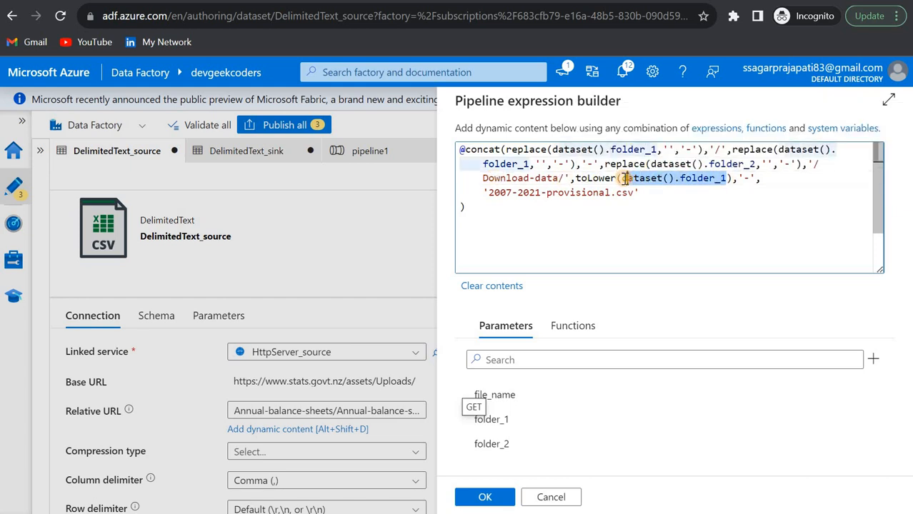
left_click(577, 178)
type("replace(")
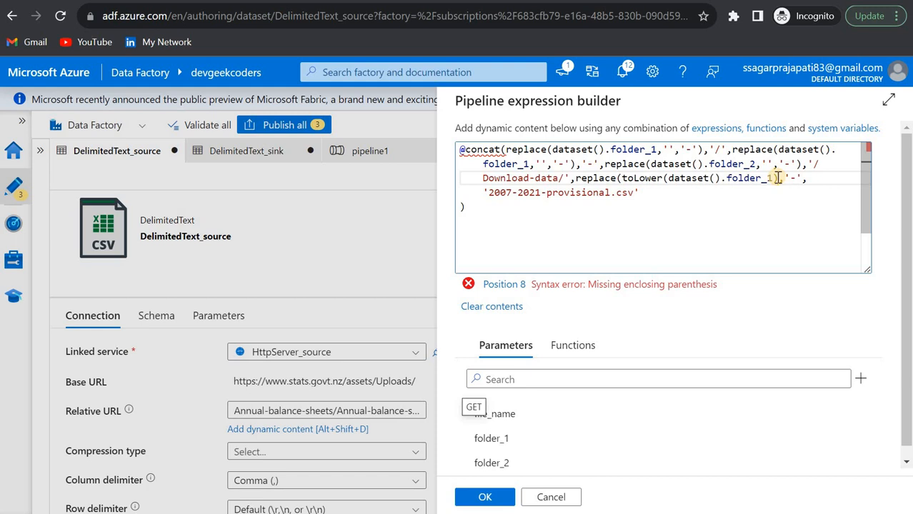
type(",'")
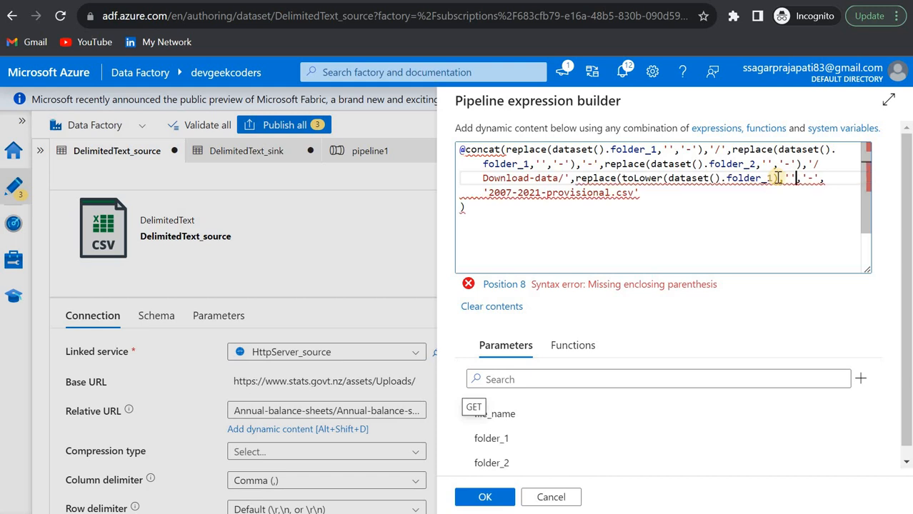
type("'-'")
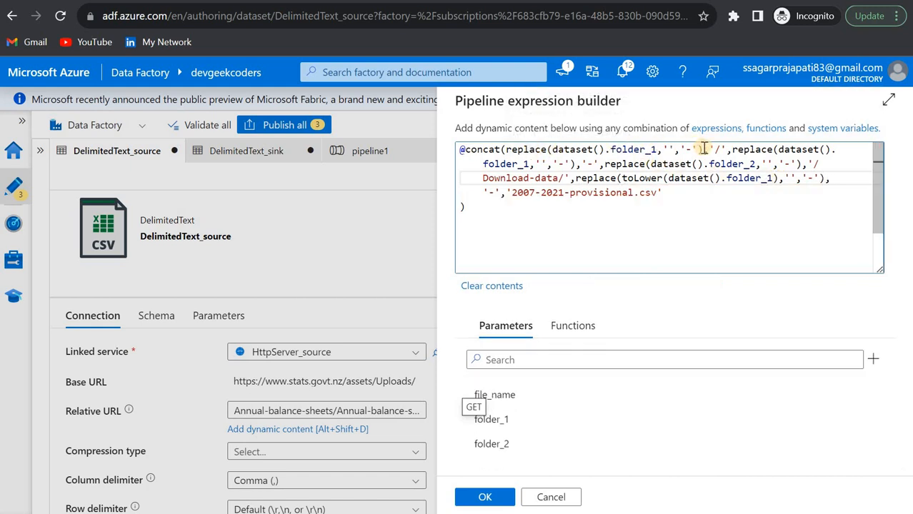
left_click_drag(704, 148, 507, 149)
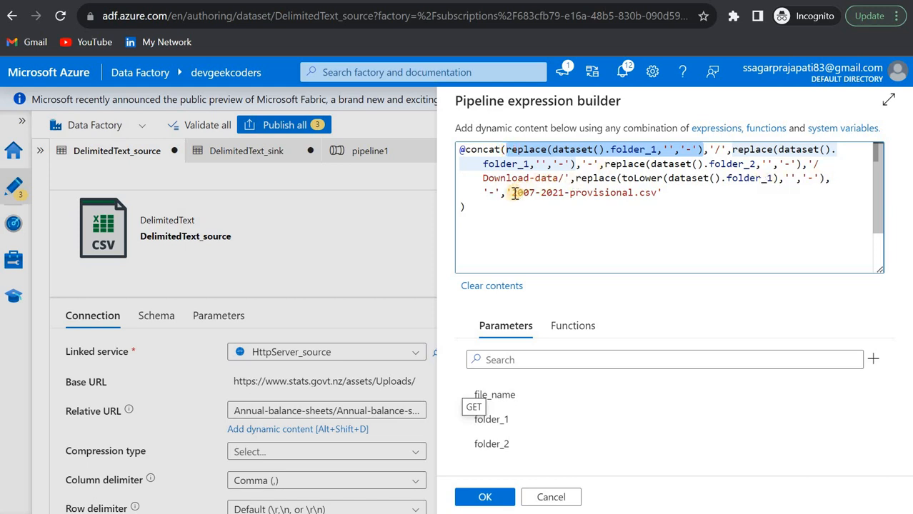
Replace the quoted '2007-2021-provisional.csv' argument at the end of the expression with the dataset parameter file_name.
left_click_drag(513, 193, 658, 194)
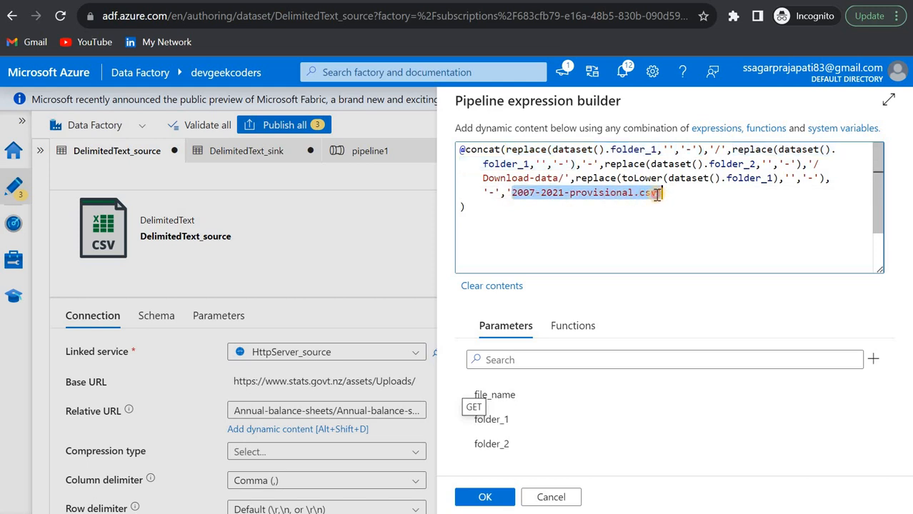
key("BackSpace")
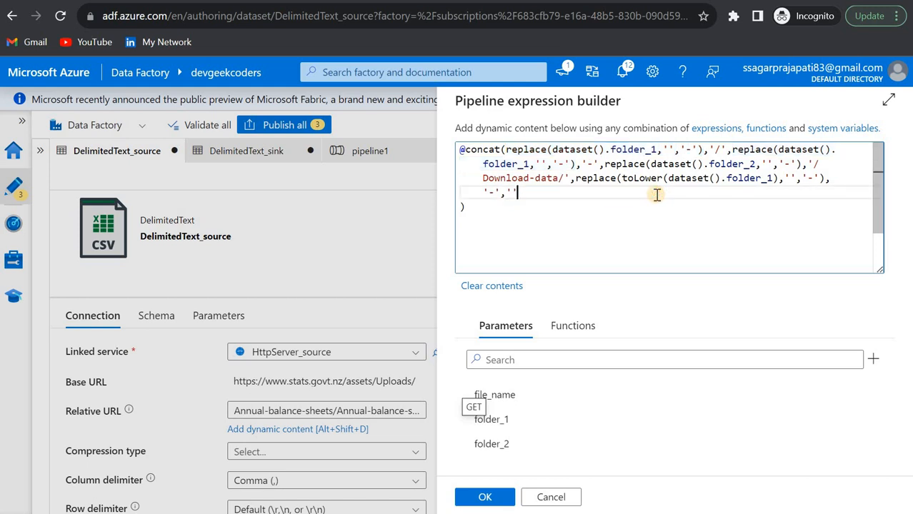
key("BackSpace")
key("BackSpace")
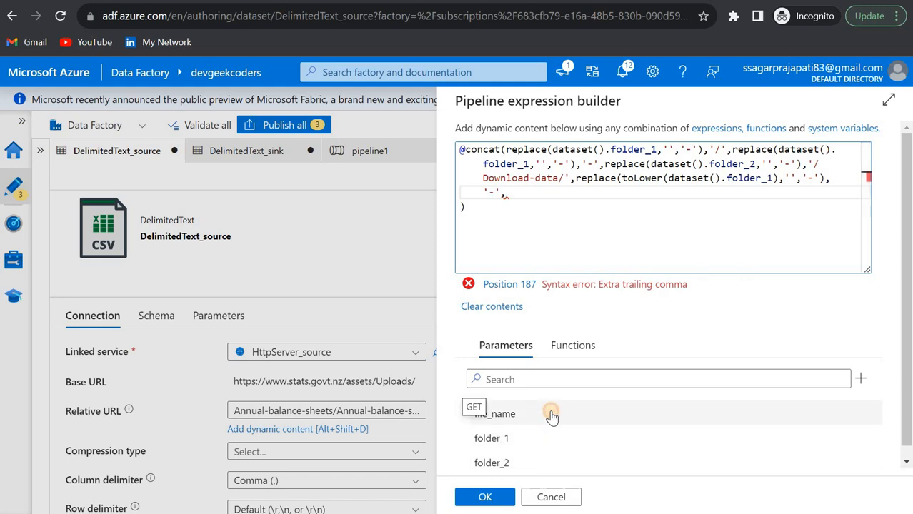
left_click(550, 417)
Wrap the final file_name argument in a replace function, making it replace(dataset().file_name,'','-'), and apply the relative URL expression.
left_click(508, 197)
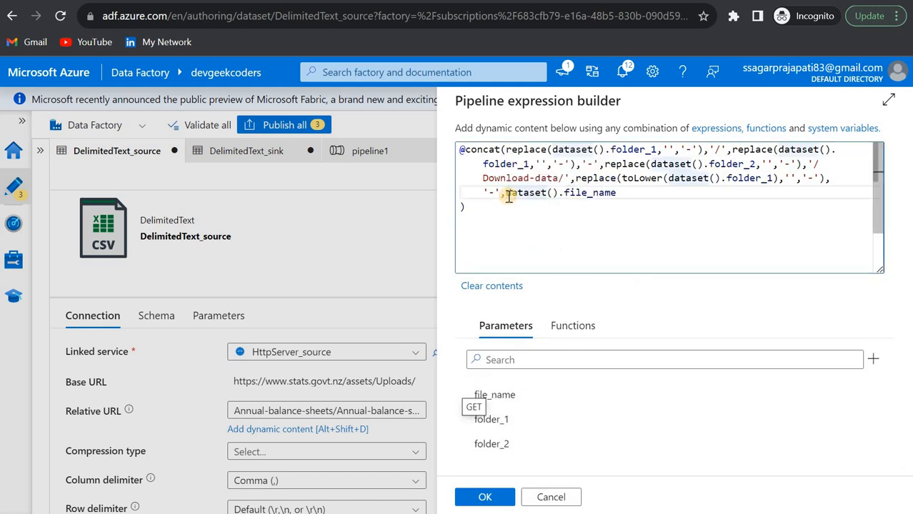
type("replace(")
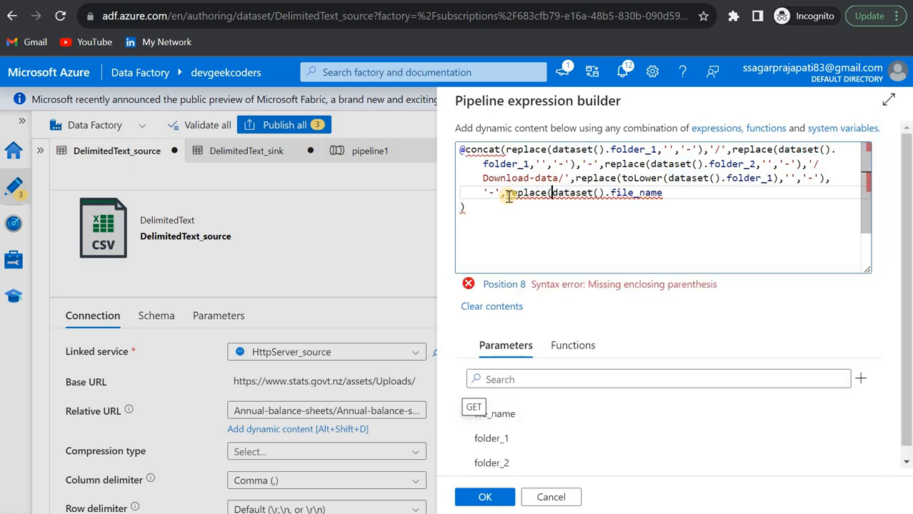
left_click(667, 194)
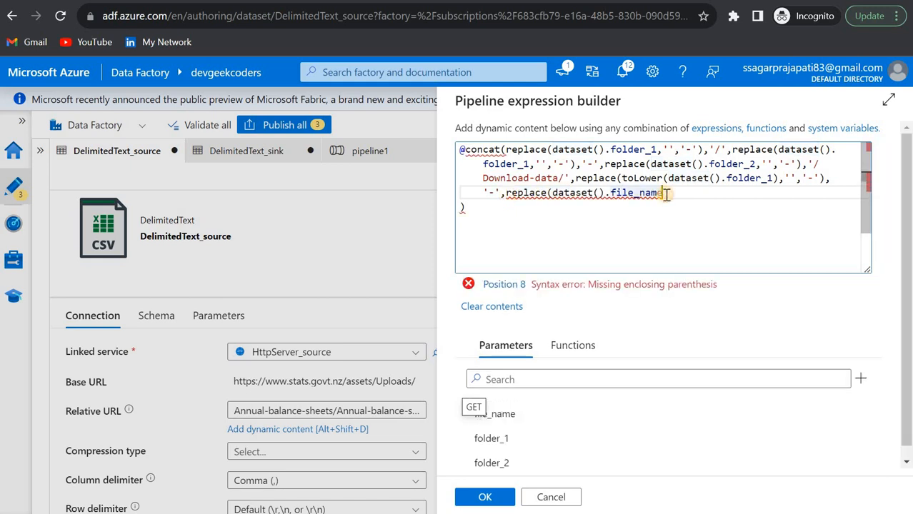
type(",'-")
key("BackSpace")
type("','-'")
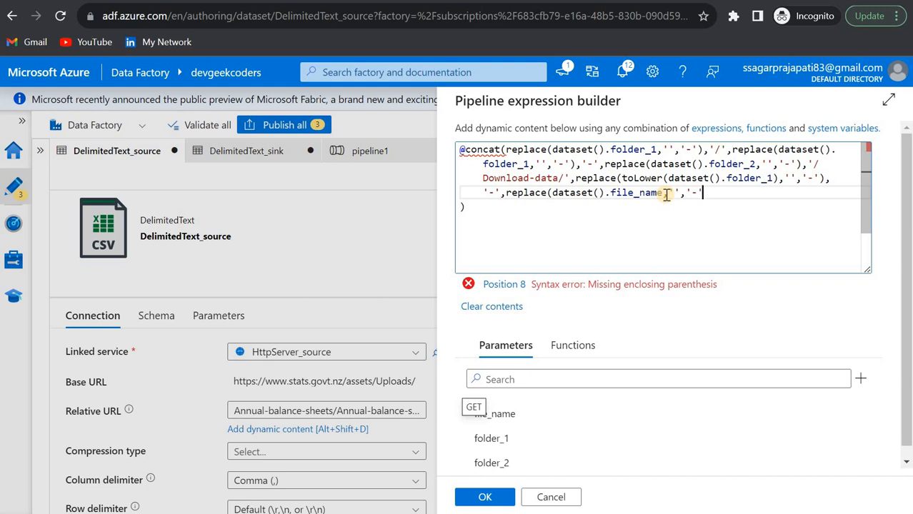
type(")")
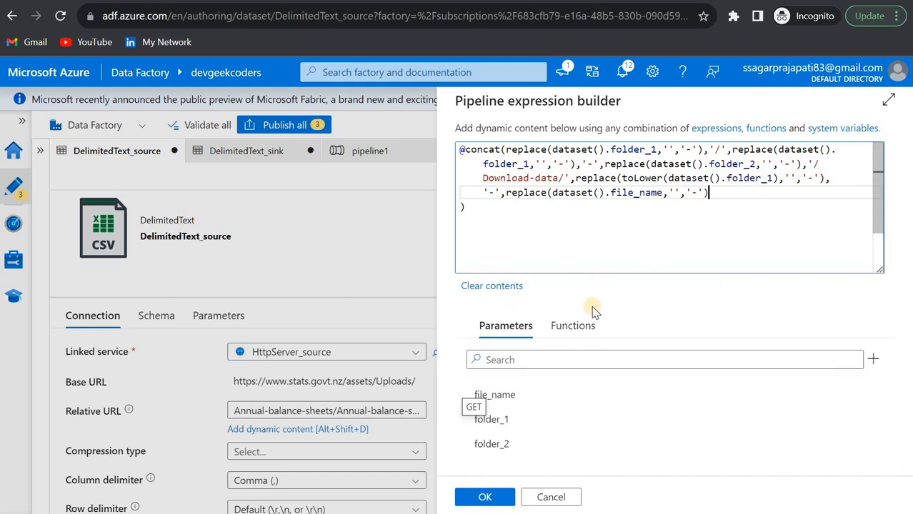
left_click(466, 499)
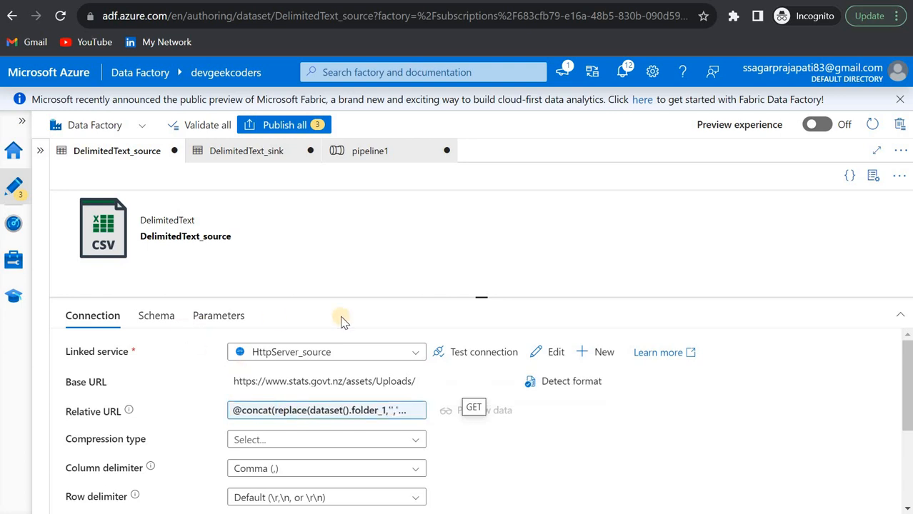
Add a string parameter named folder_1 to the DelimitedText_sink dataset.
left_click(270, 155)
left_click(538, 400)
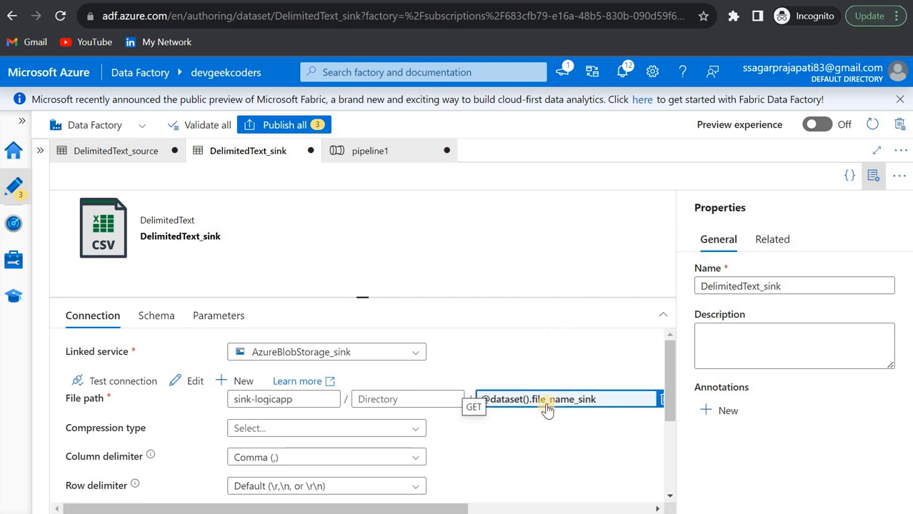
left_click(234, 316)
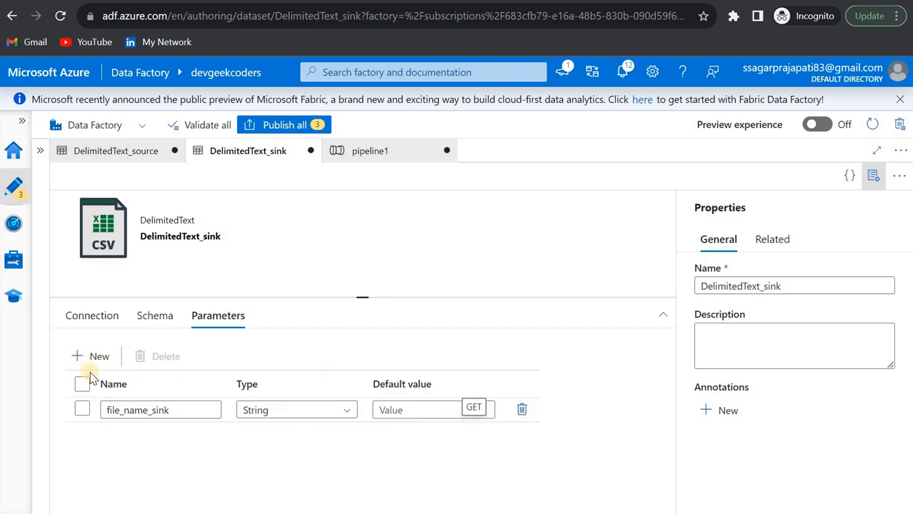
left_click(79, 363)
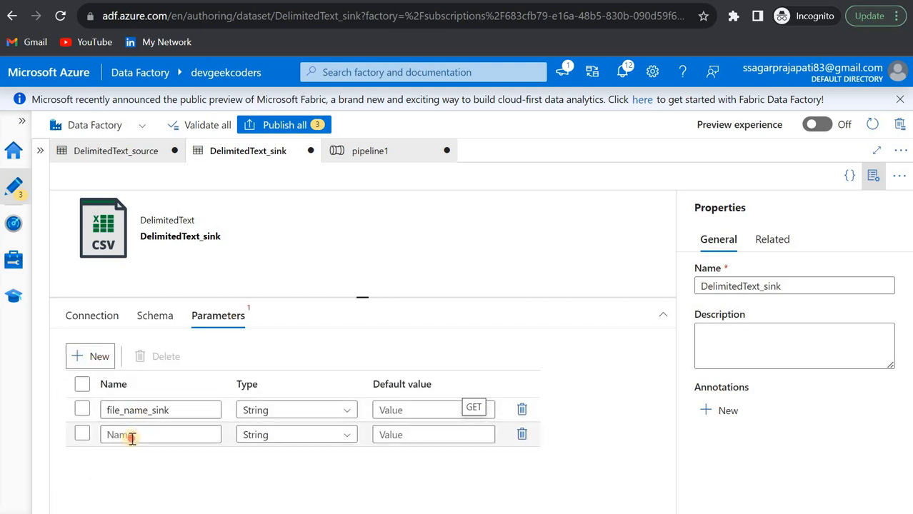
left_click(131, 439)
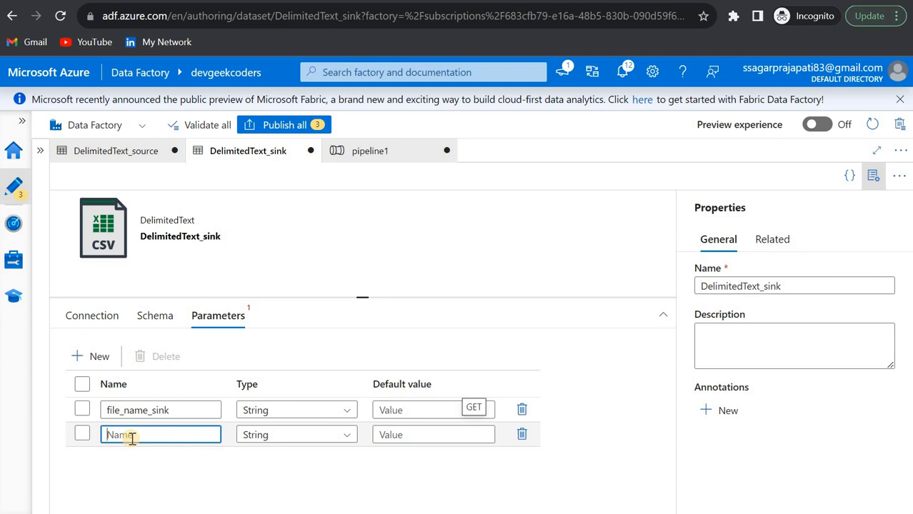
type("folder_1")
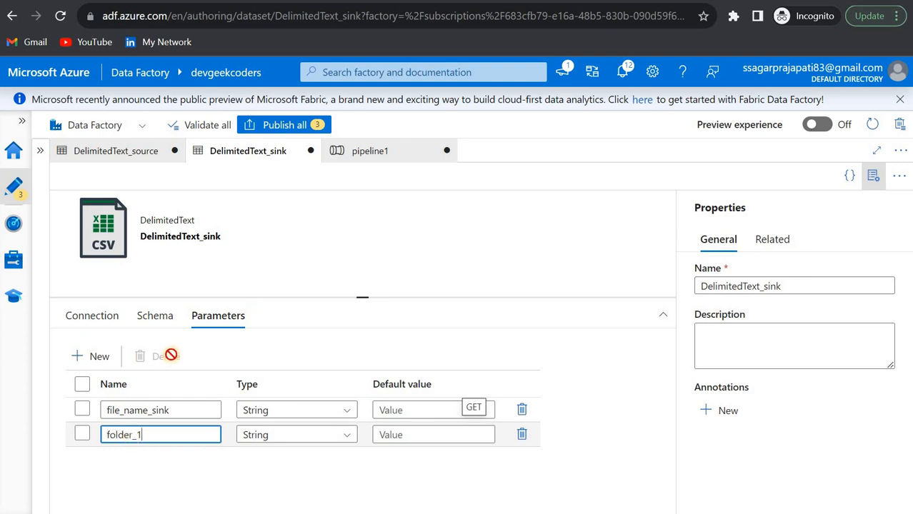
left_click(96, 316)
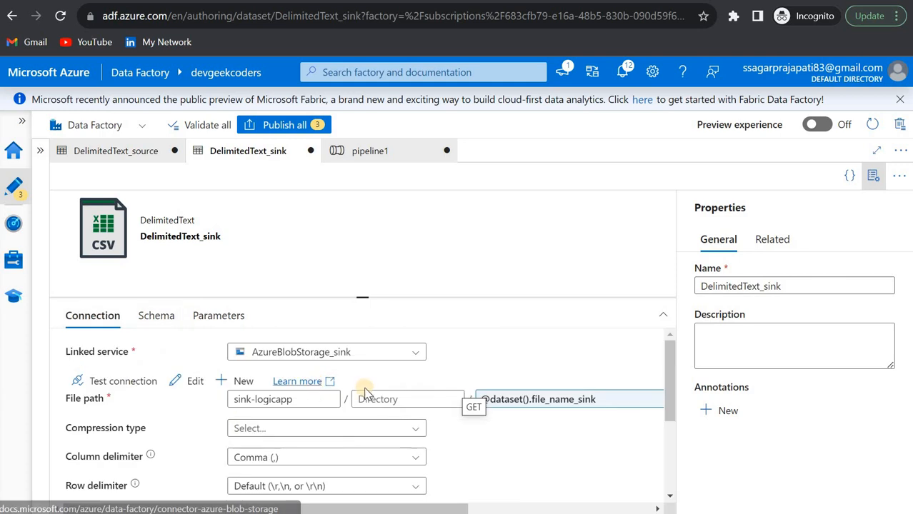
Set the folder_1 property of the Copy data1 sink dataset in pipeline1 to the pipeline parameter folder_1.
left_click(371, 152)
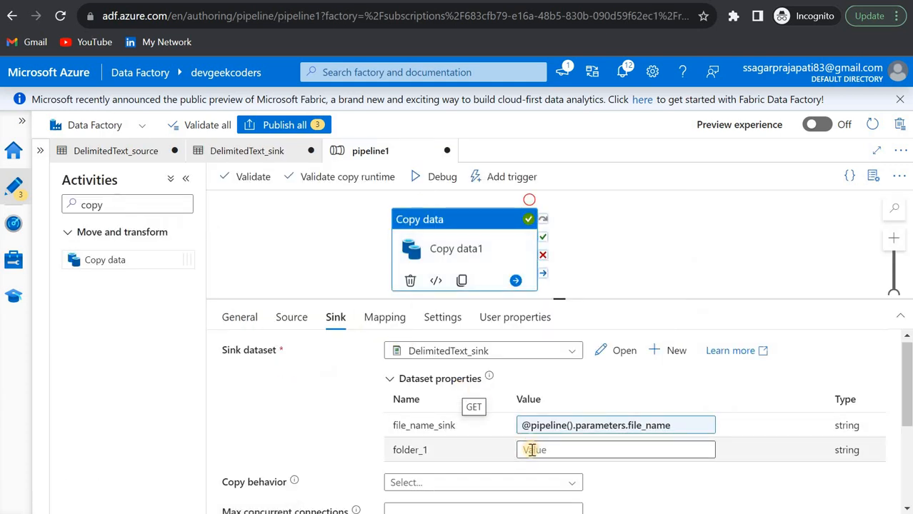
left_click(527, 449)
left_click(587, 465)
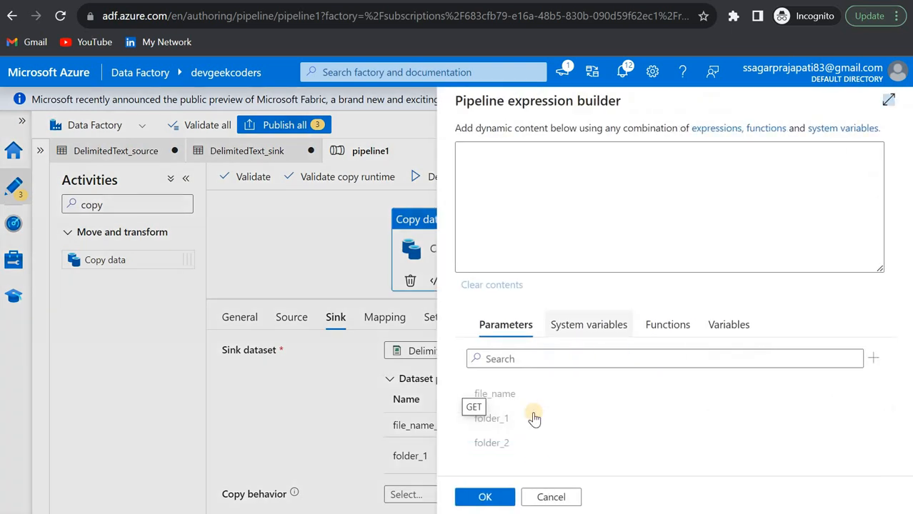
left_click(534, 416)
left_click(484, 498)
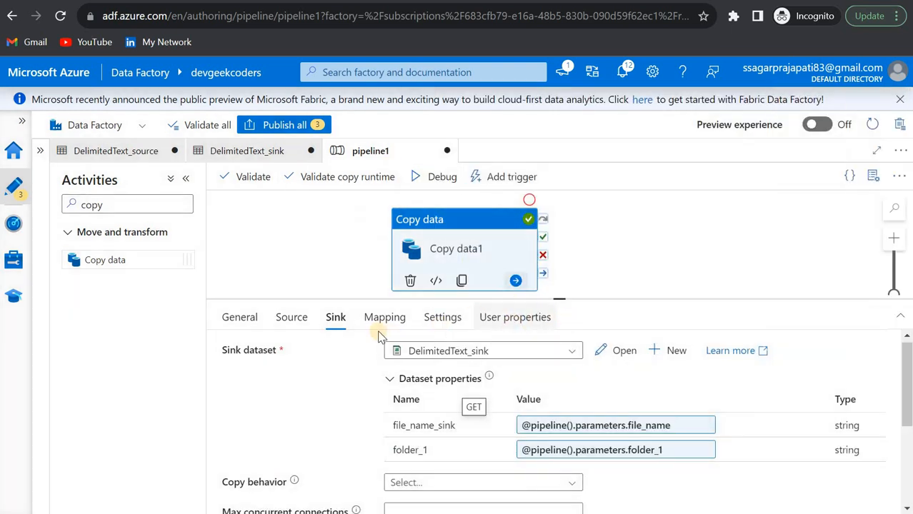
left_click(604, 350)
left_click(531, 401)
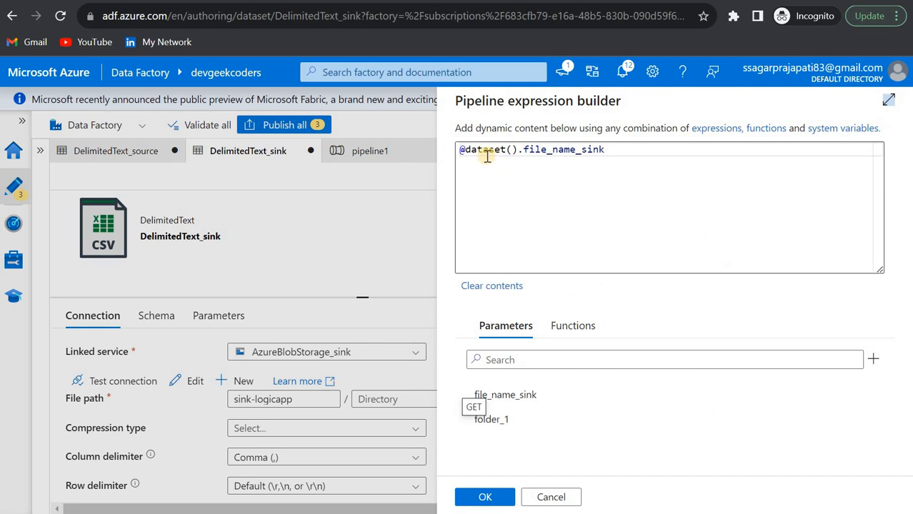
left_click(467, 149)
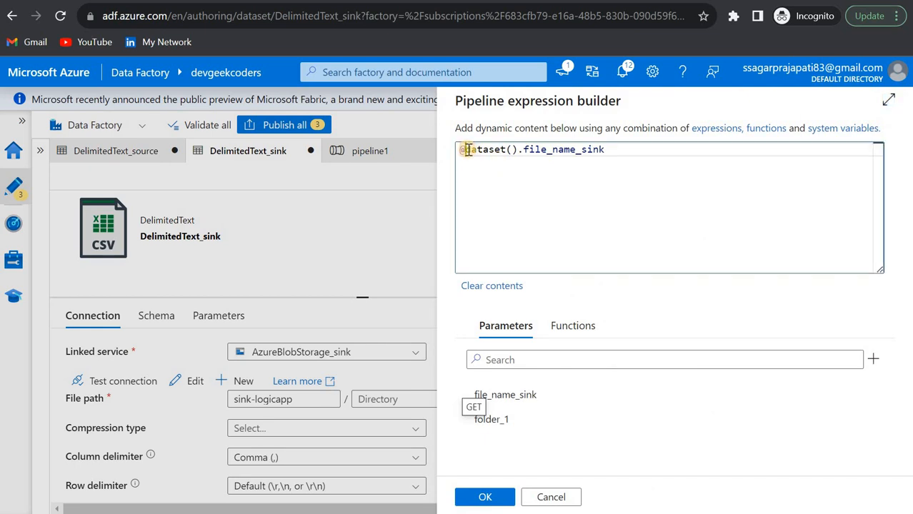
type("concat(")
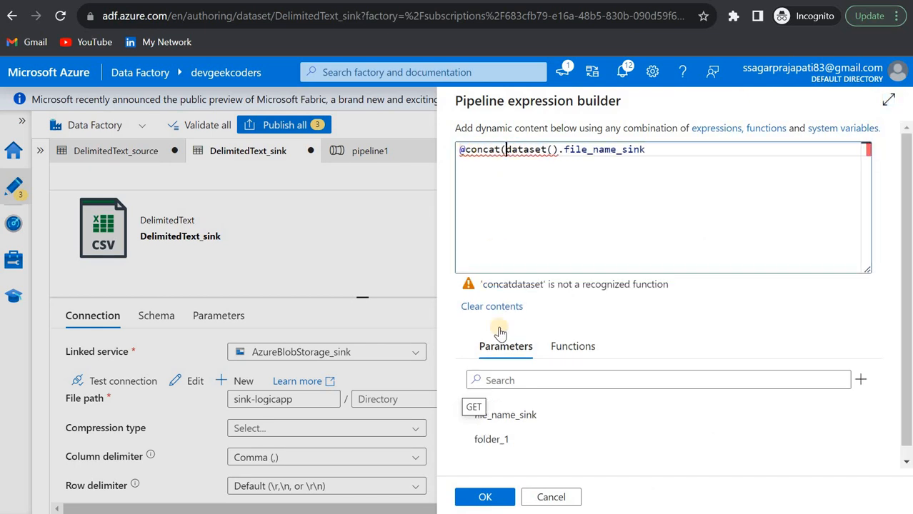
left_click(495, 437)
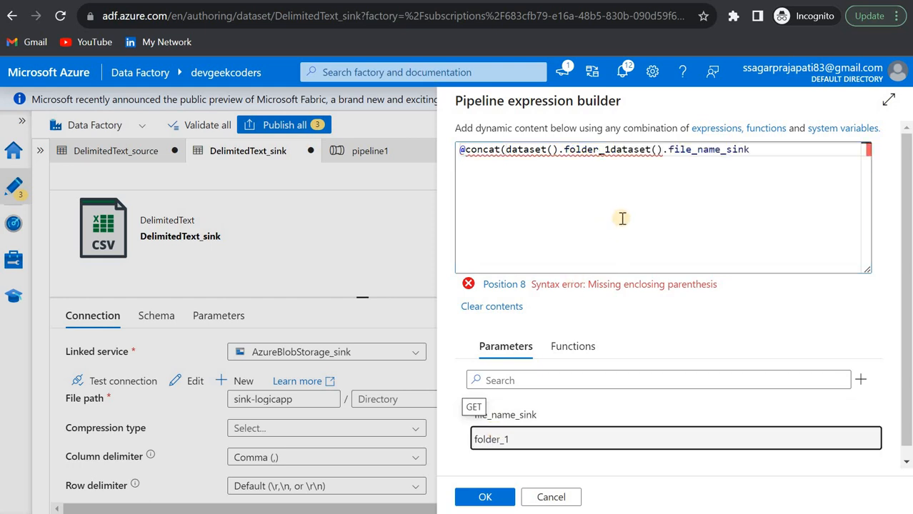
left_click(611, 149)
type(",")
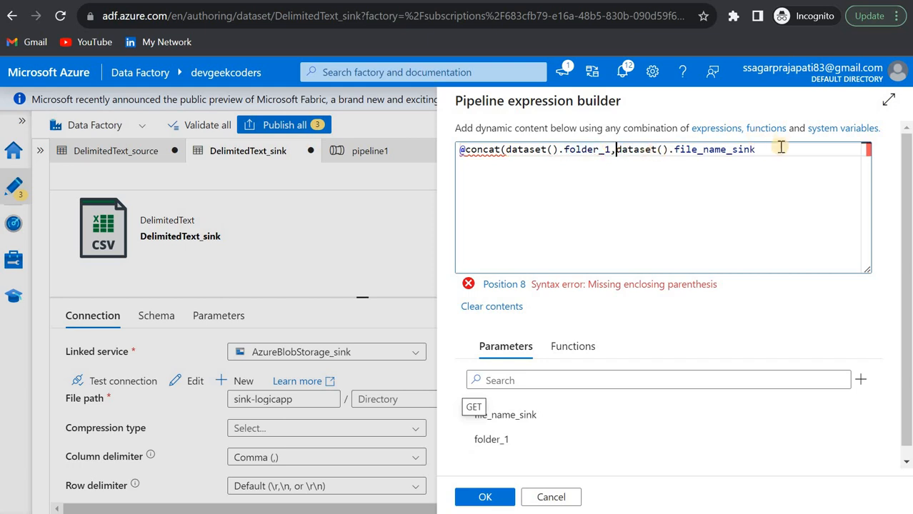
type(")")
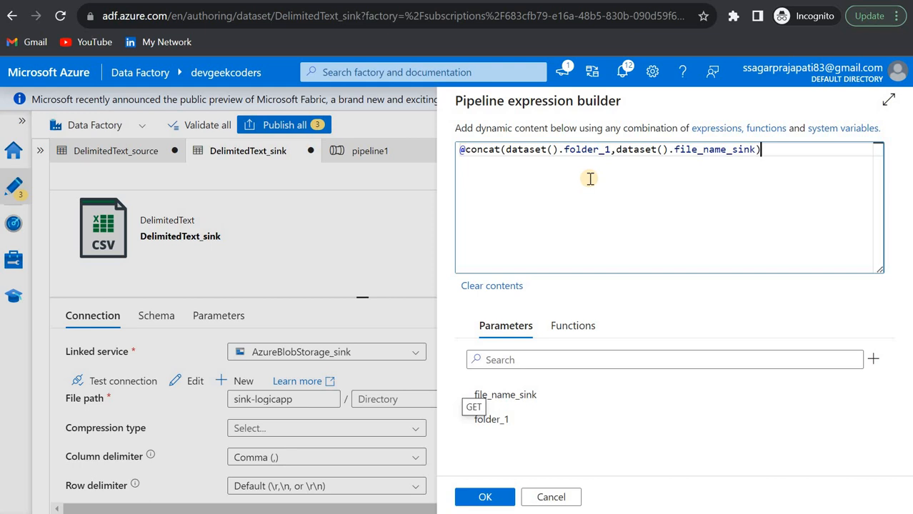
left_click(483, 496)
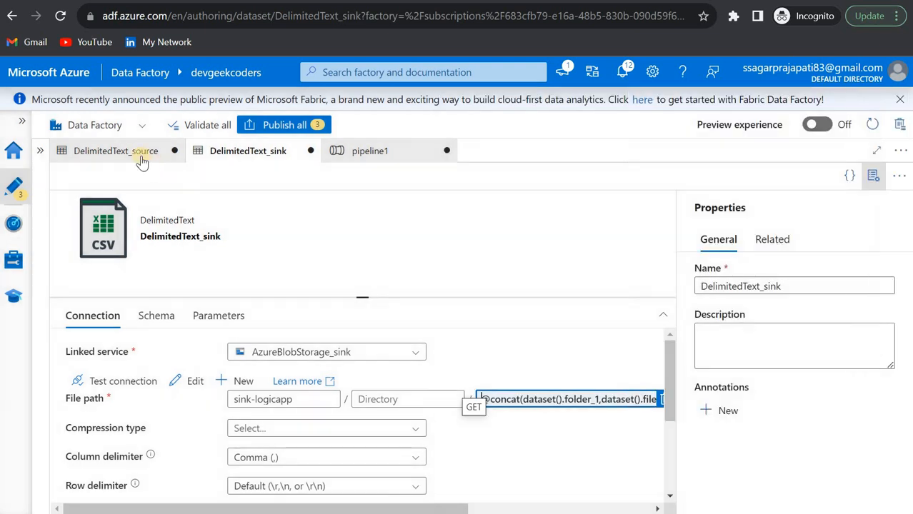
left_click(129, 152)
left_click(201, 158)
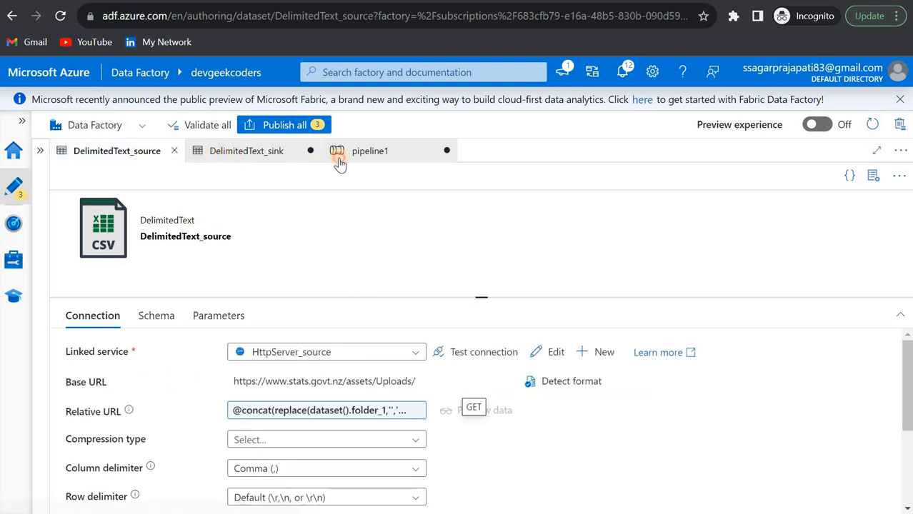
left_click(360, 155)
left_click(222, 156)
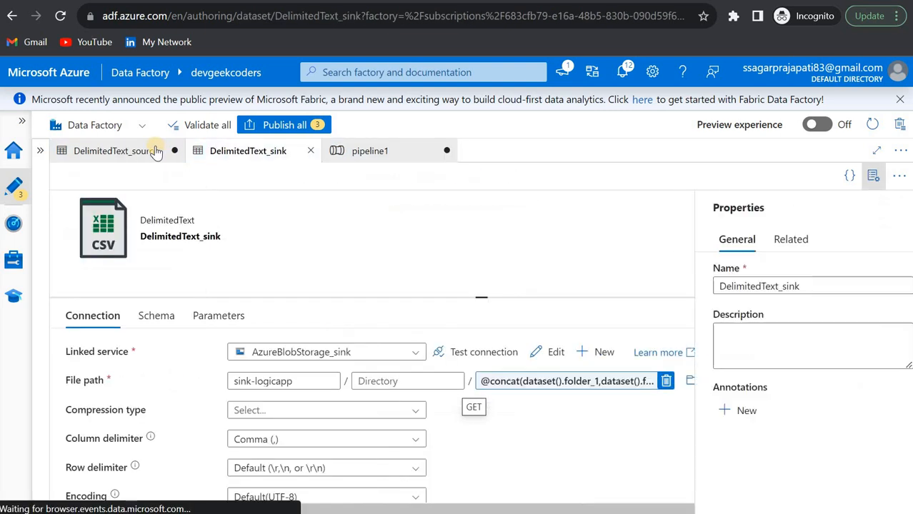
Start a debug run of pipeline1 and set folder_1 to 'Annual balance sheets', copying the folder name from the first URL in the Notepad++ notes.
left_click(333, 153)
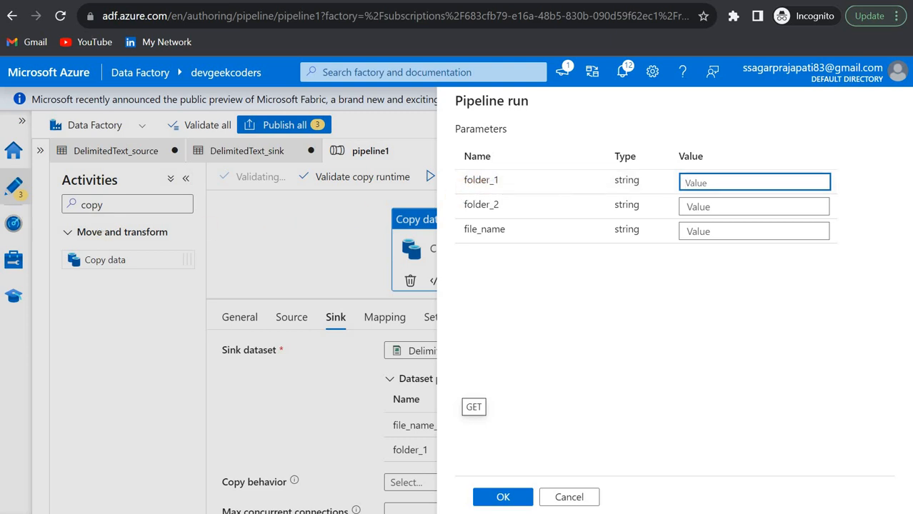
key("alt+Tab")
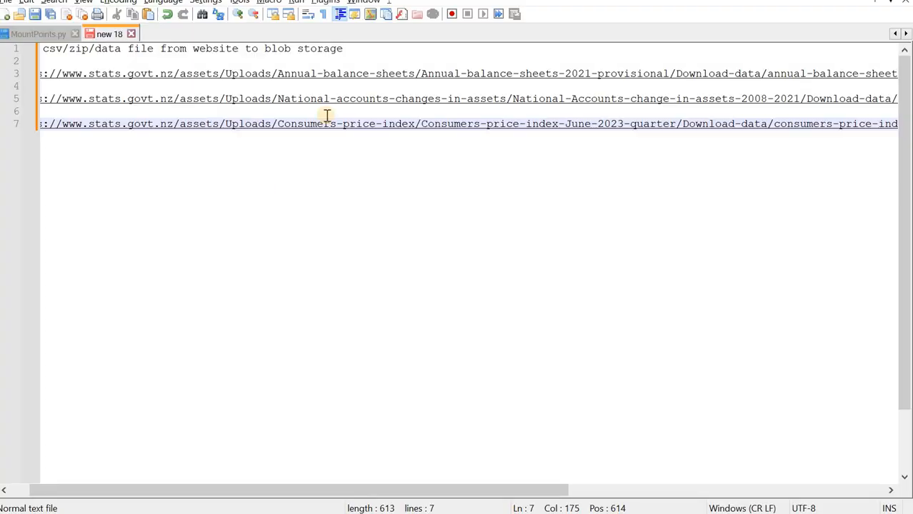
scroll(338, 110, "right", 3)
scroll(306, 170, "left", 3)
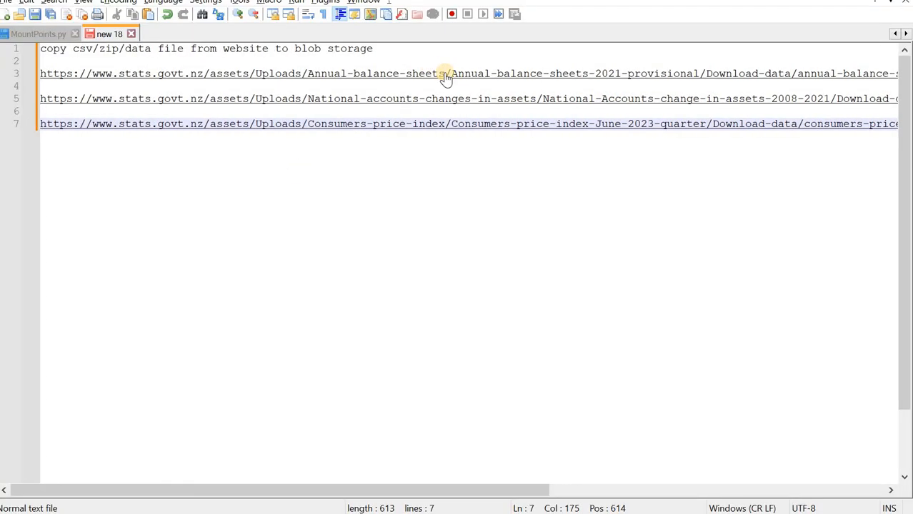
left_click_drag(445, 76, 308, 81)
key("ctrl+c")
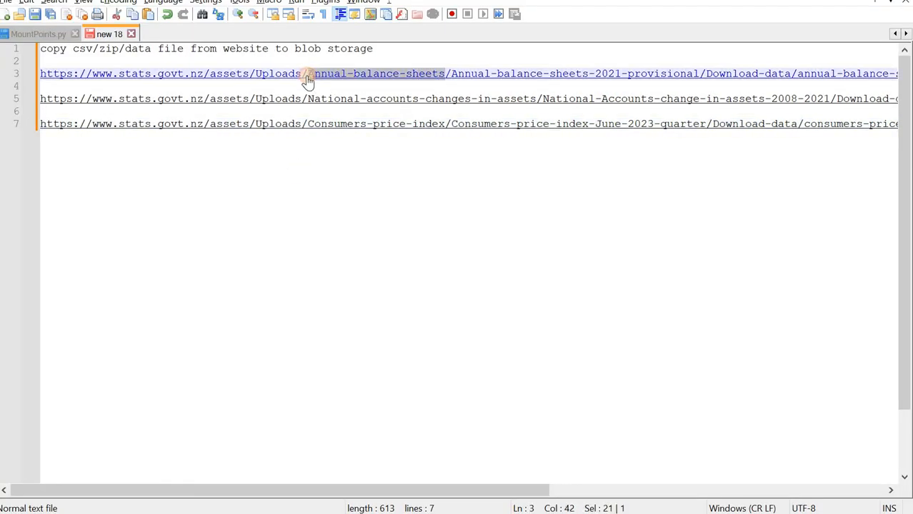
key("alt+Tab")
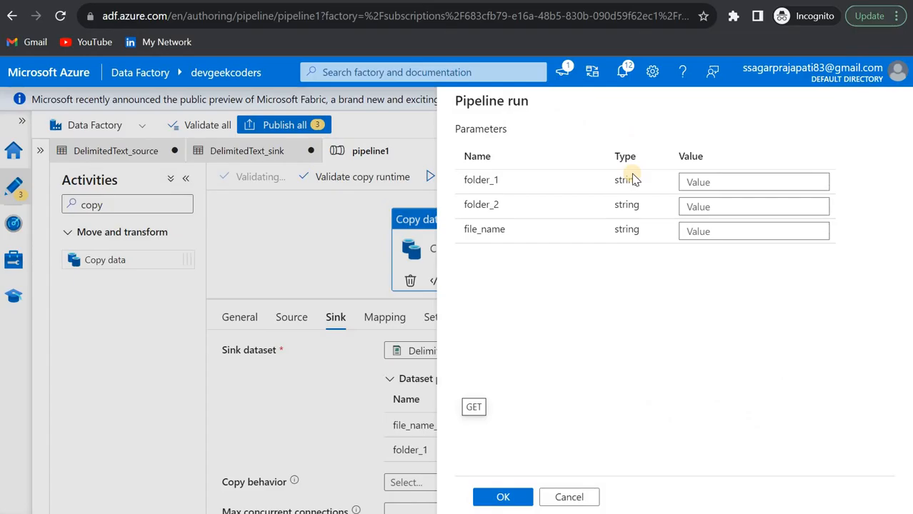
left_click(690, 183)
key("ctrl+v")
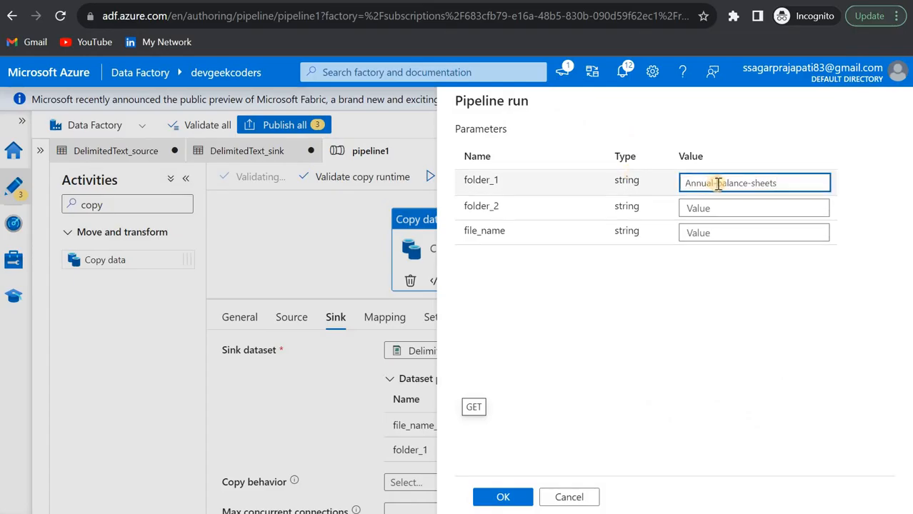
left_click(719, 184)
key("BackSpace")
Copy '2021-provisional' from the first URL in the Notepad++ notes into the folder_2 parameter of the pipeline run.
key("alt+Tab")
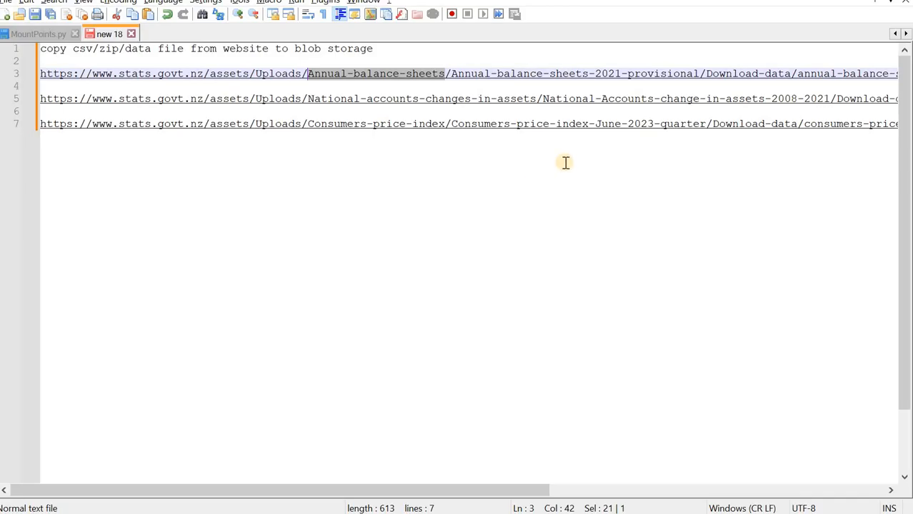
scroll(565, 163, "right", 3)
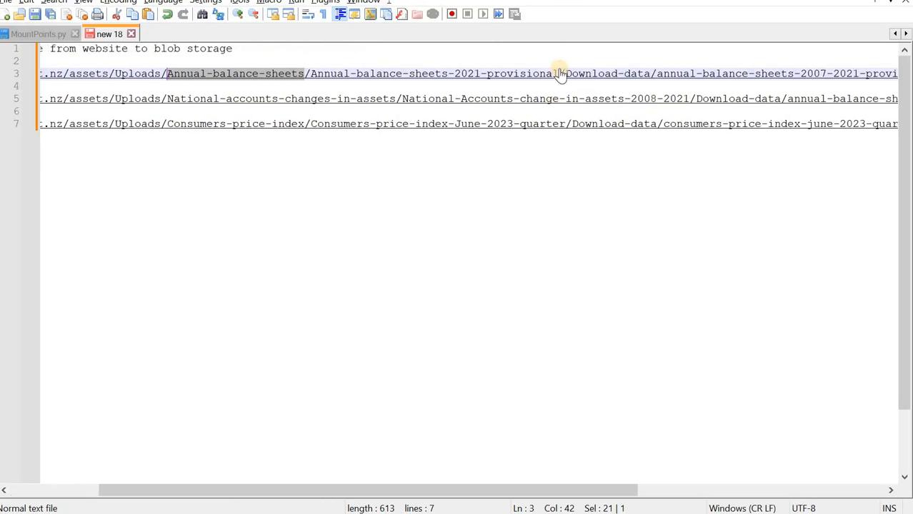
left_click_drag(560, 75, 458, 77)
key("ctrl+c")
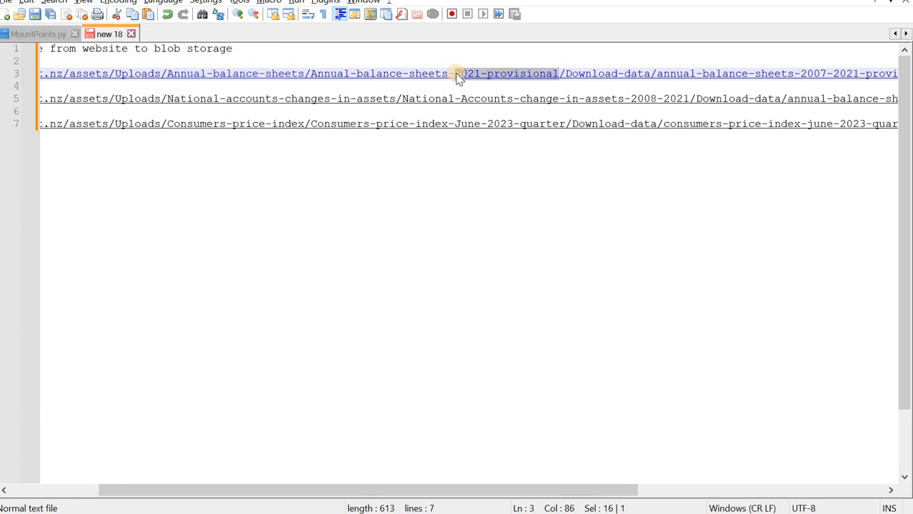
key("alt+Tab")
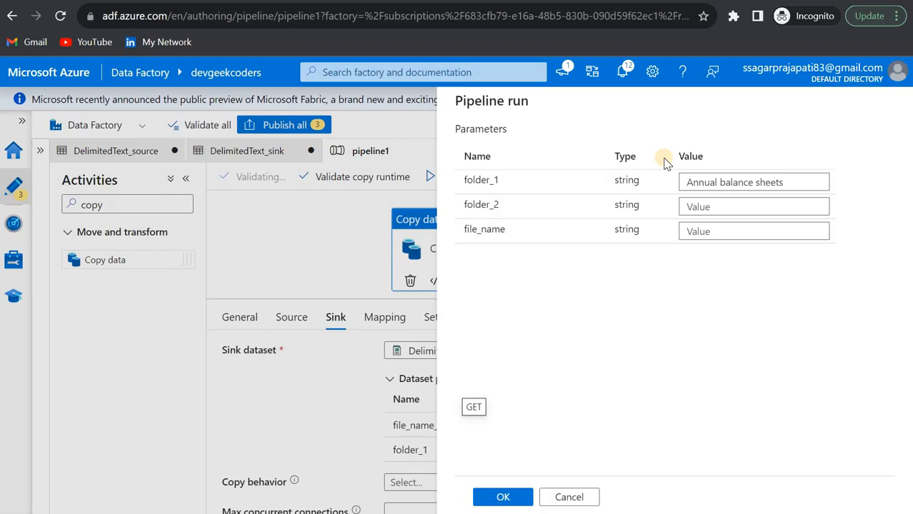
left_click(690, 205)
key("ctrl+v")
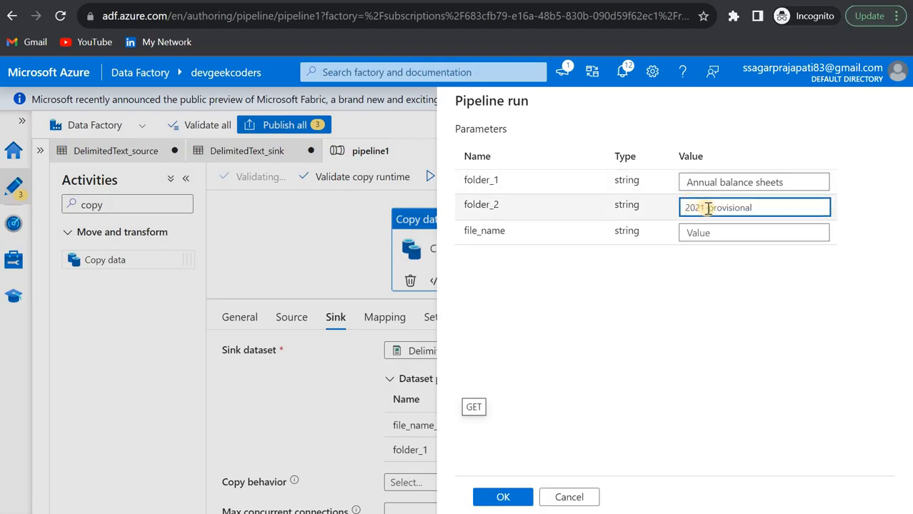
Change folder_2 to '2021 provisional', set file_name to '2007-2021-provisional.csv' from the first URL in the Notepad++ notes, and start the debug run.
key("alt+Tab")
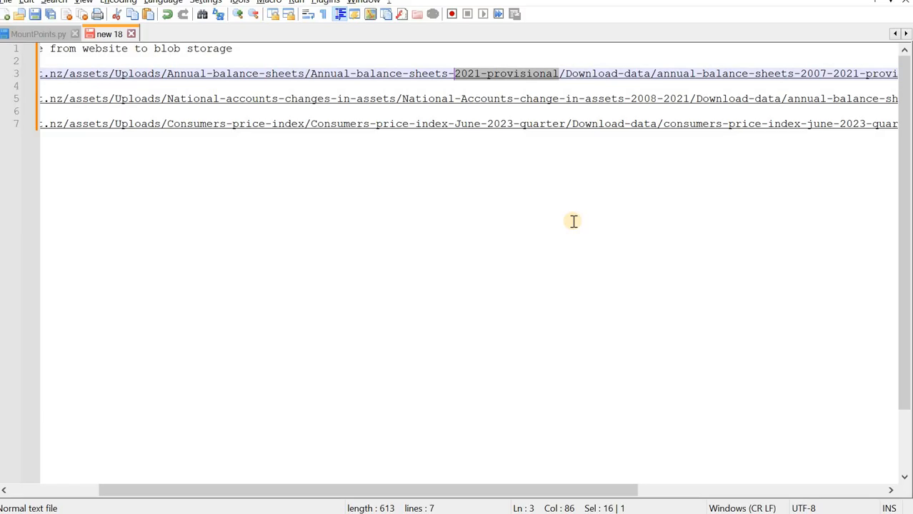
scroll(579, 200, "right", 3)
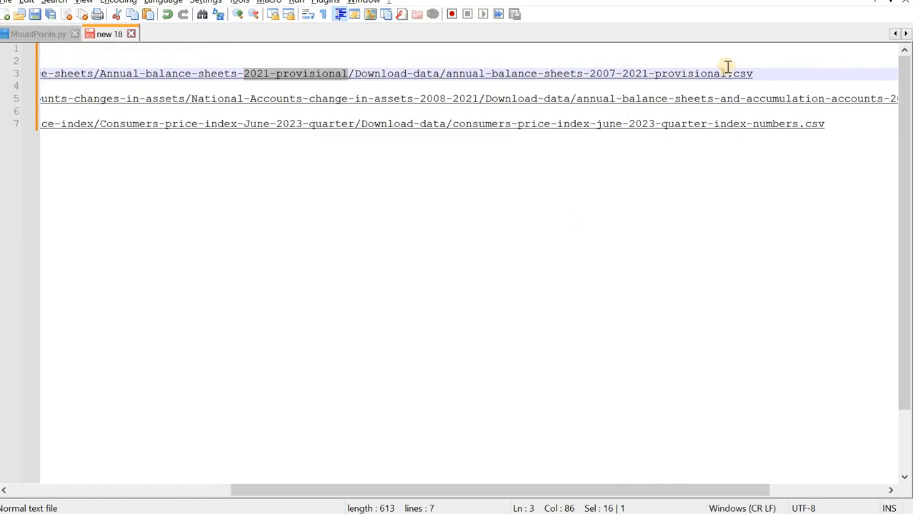
left_click_drag(675, 79, 591, 77)
key("alt+Tab")
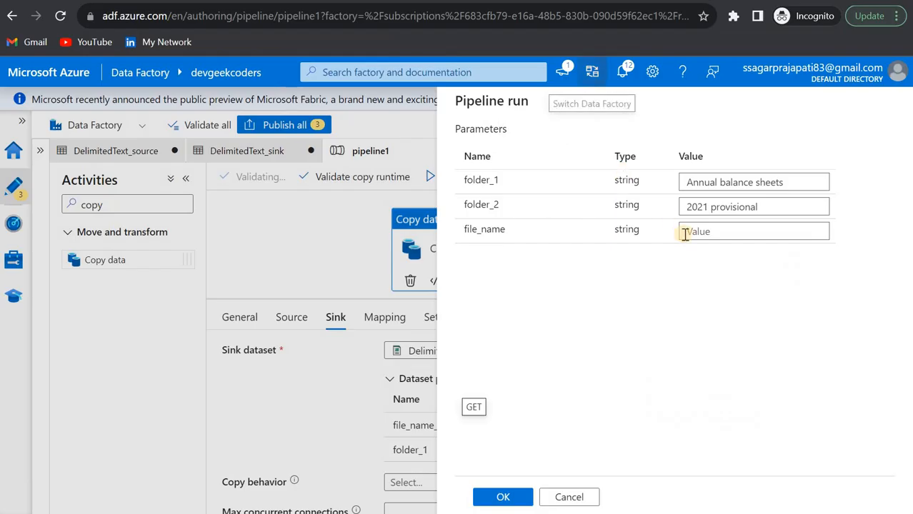
left_click(711, 235)
type("2007-2021-provisional")
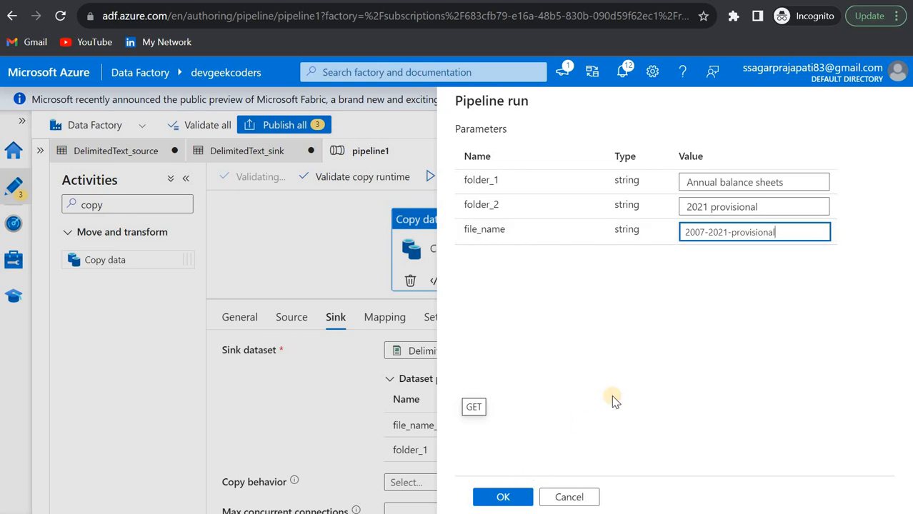
type(".csv")
left_click(495, 494)
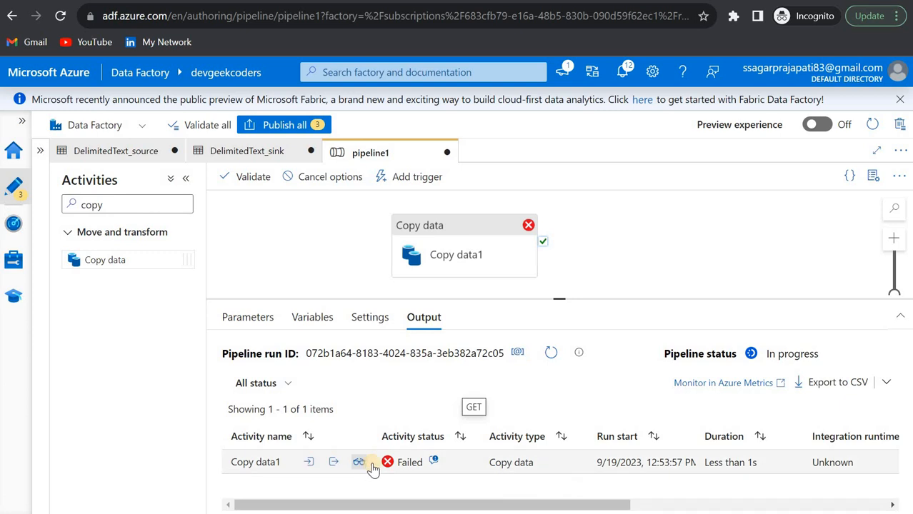
Review the error details and the output of the Copy data1 activity run.
left_click(434, 461)
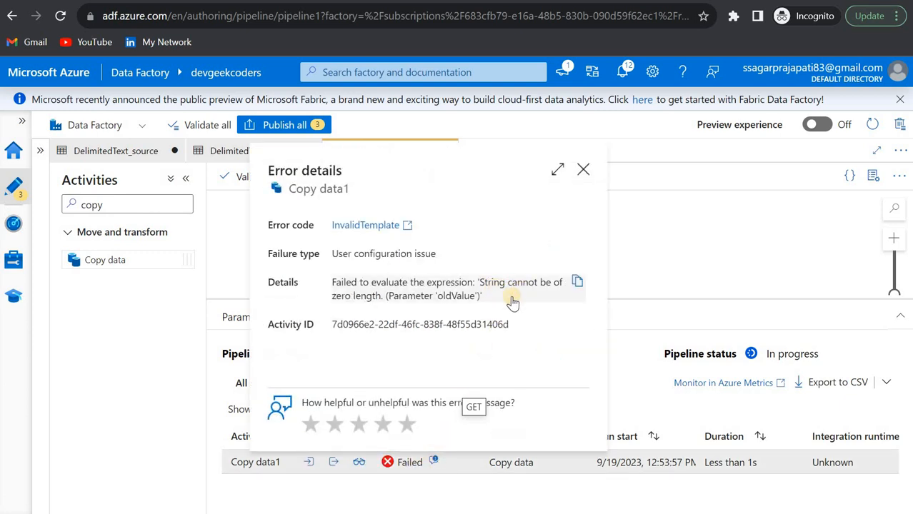
left_click(583, 169)
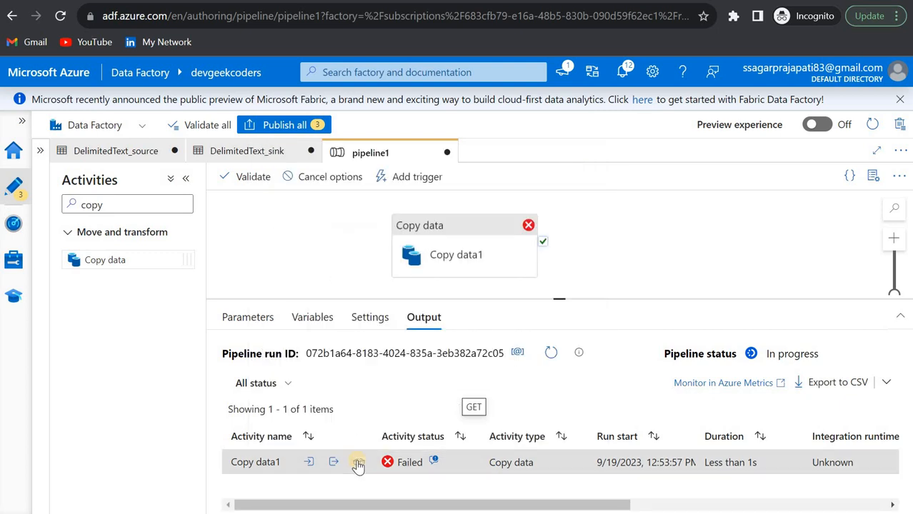
left_click(333, 462)
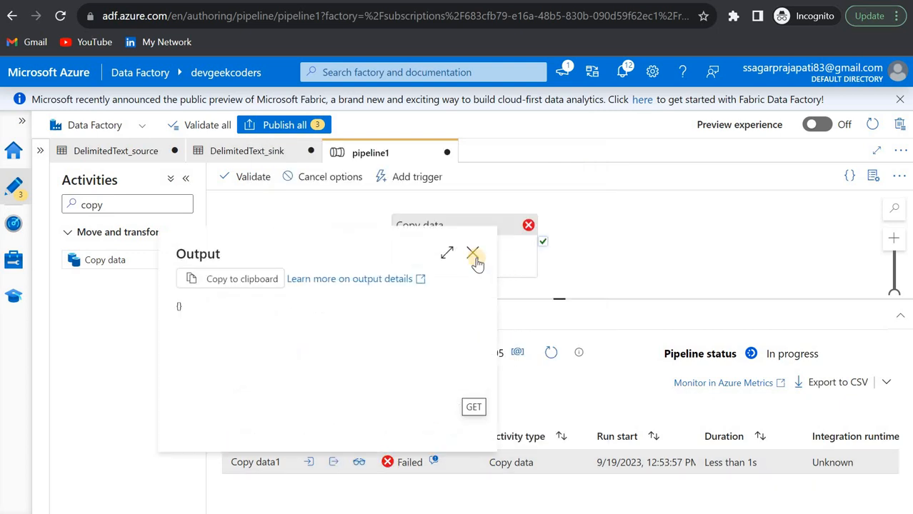
left_click(473, 253)
Check the sink and source settings of Copy data1 and open its DelimitedText_source dataset.
left_click(488, 247)
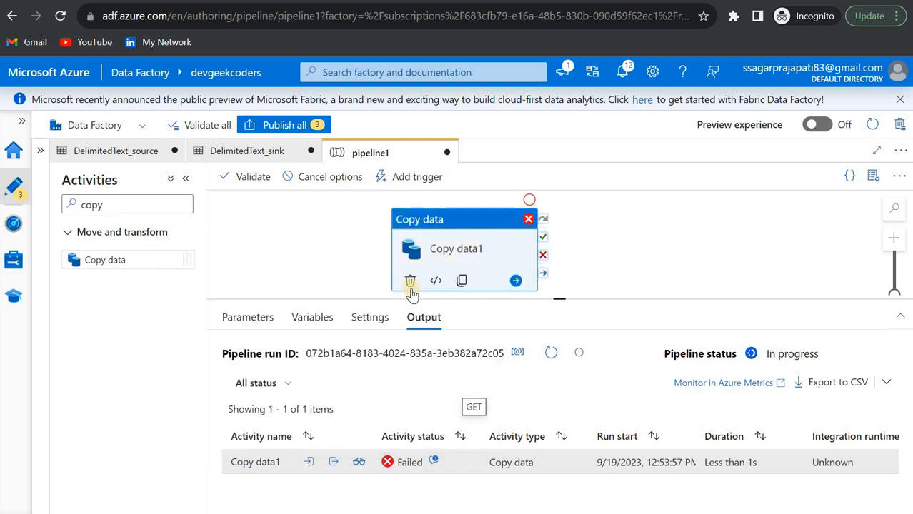
scroll(340, 411, "down", 2)
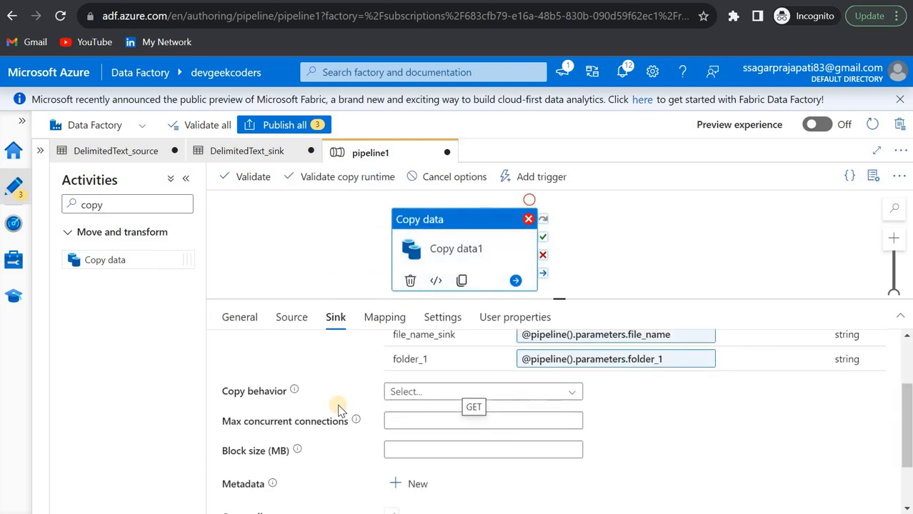
scroll(340, 411, "up", 2)
left_click(294, 316)
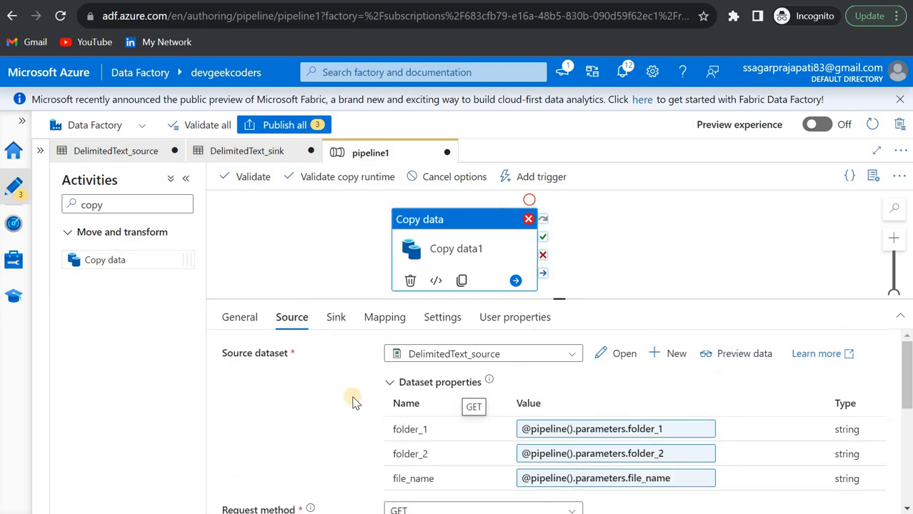
left_click(607, 355)
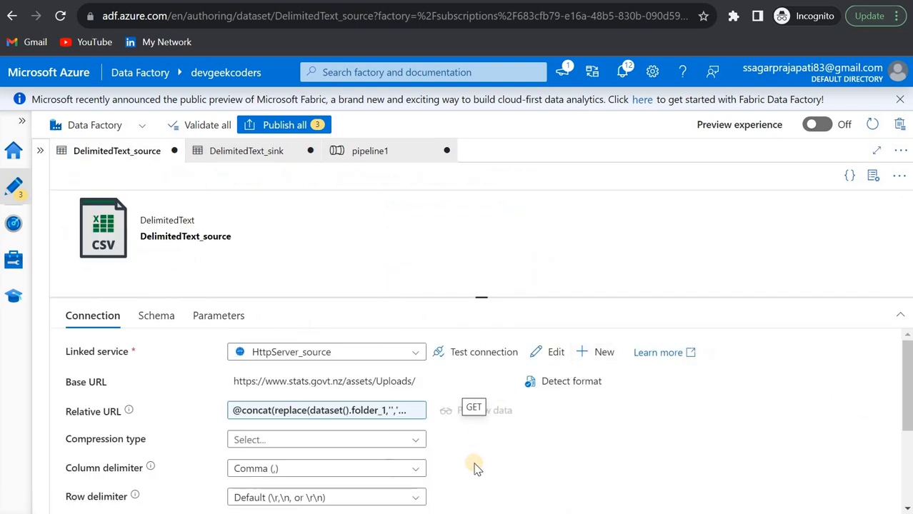
Insert a space between the empty quotes of every replace() call in the DelimitedText_source relative URL expression and apply it.
scroll(429, 429, "down", 2)
left_click(336, 360)
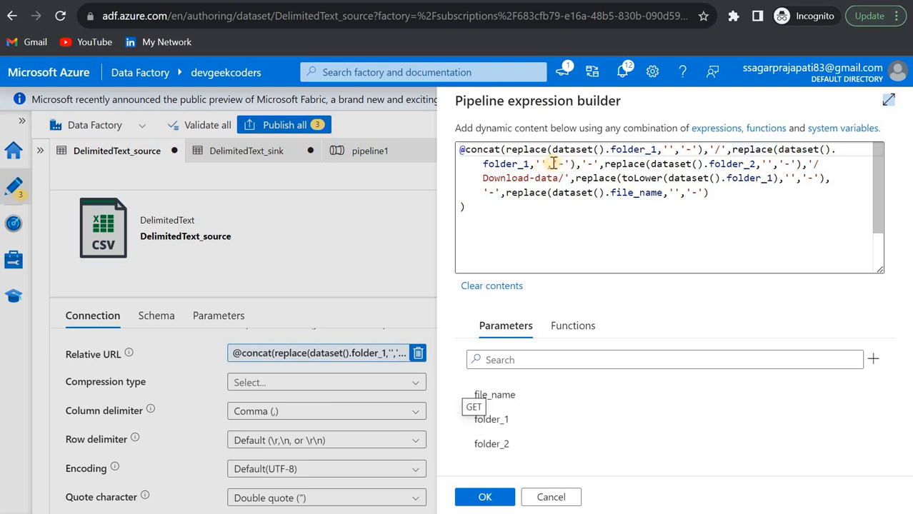
left_click(668, 148)
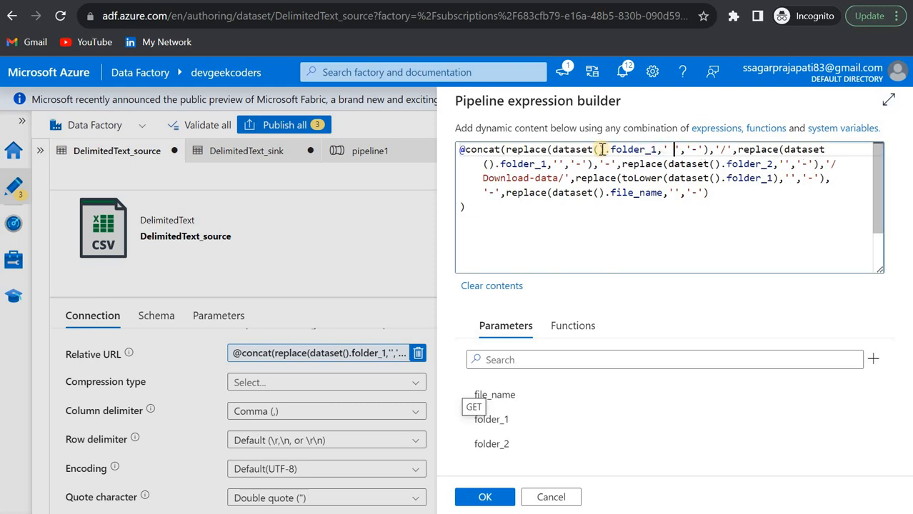
left_click(558, 163)
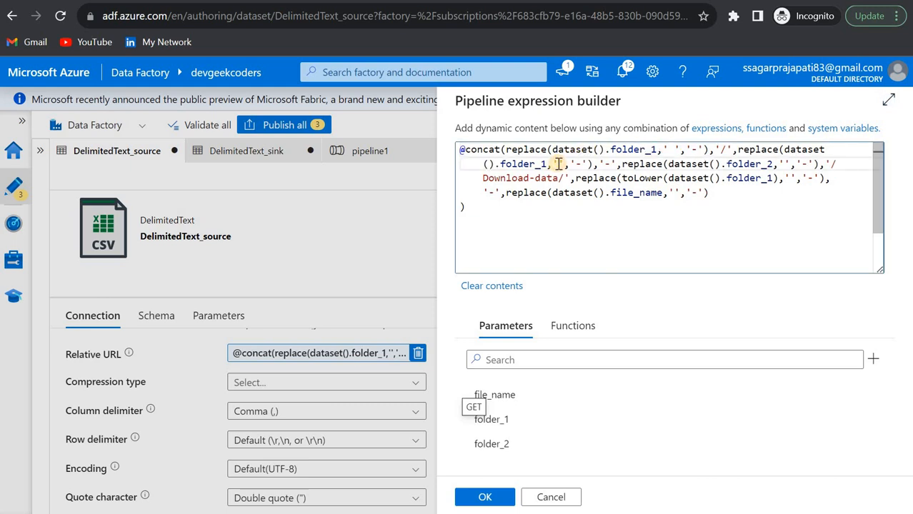
left_click(789, 165)
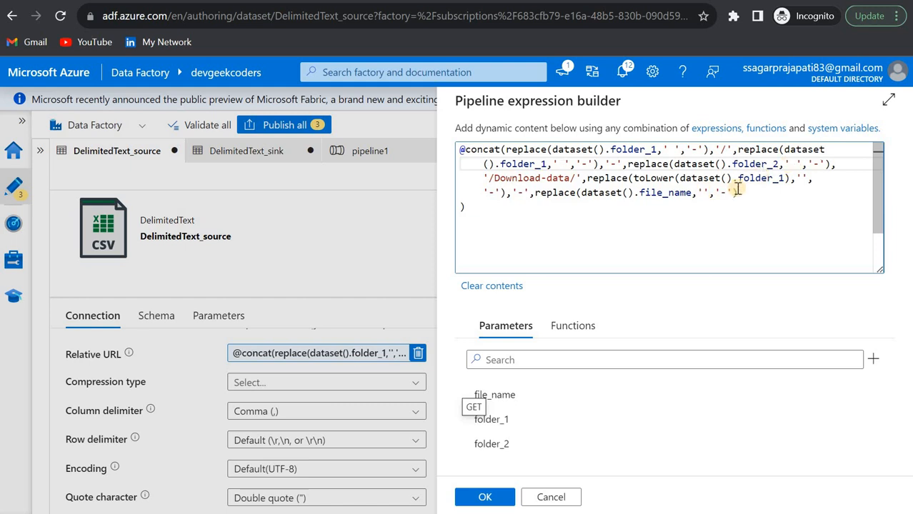
left_click(801, 180)
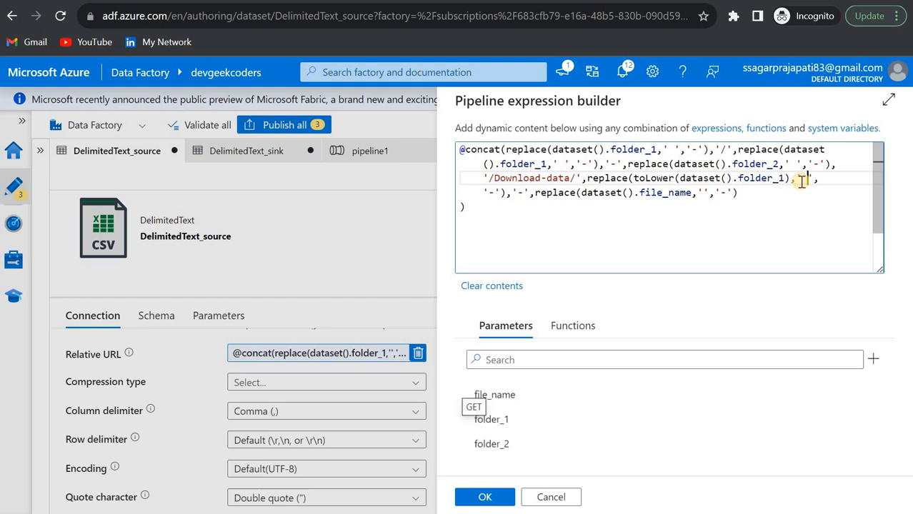
left_click(703, 193)
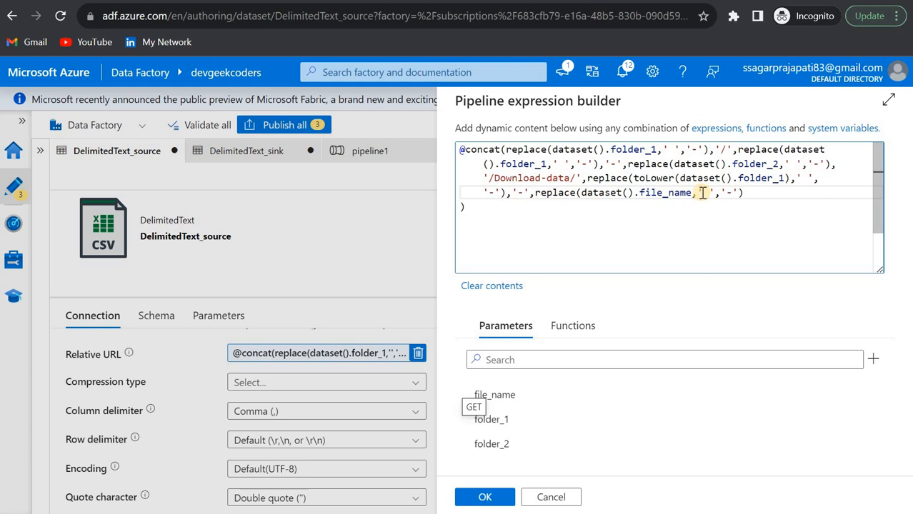
left_click(484, 498)
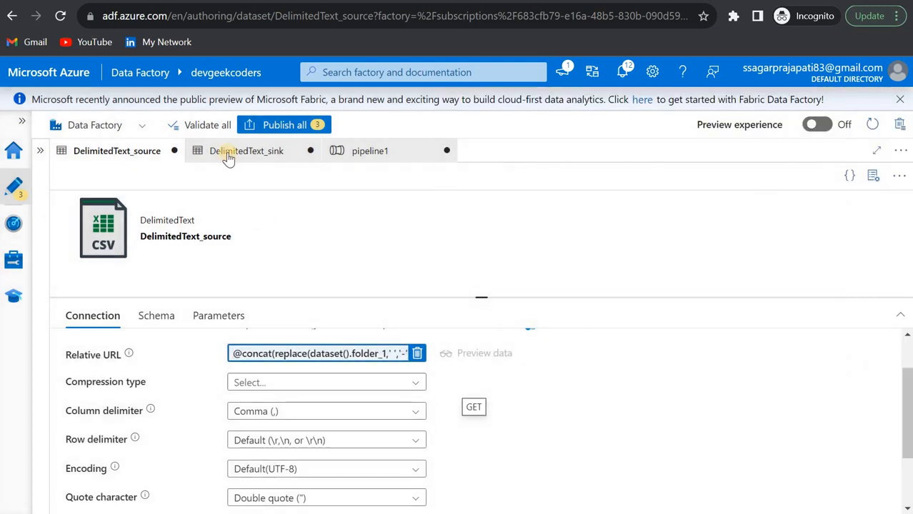
Return to pipeline1 and publish all pending changes to the pipeline and the two DelimitedText datasets.
left_click(376, 152)
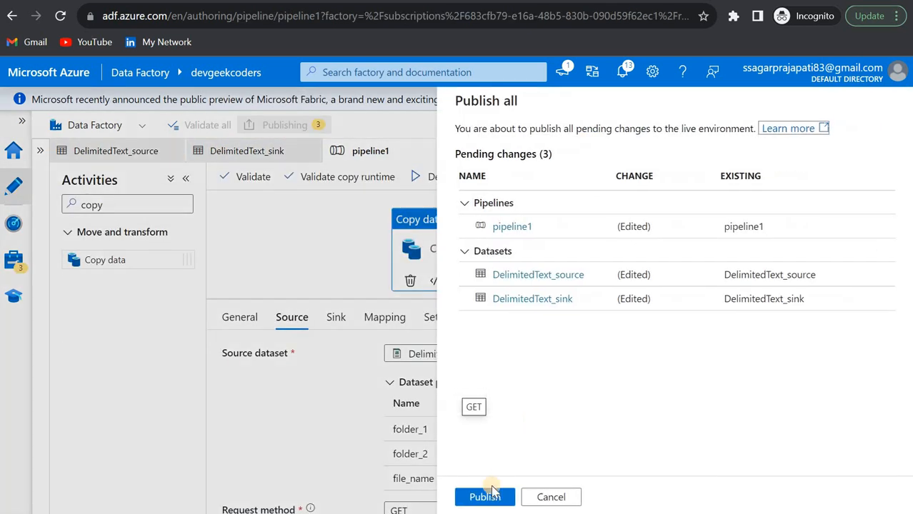
left_click(486, 496)
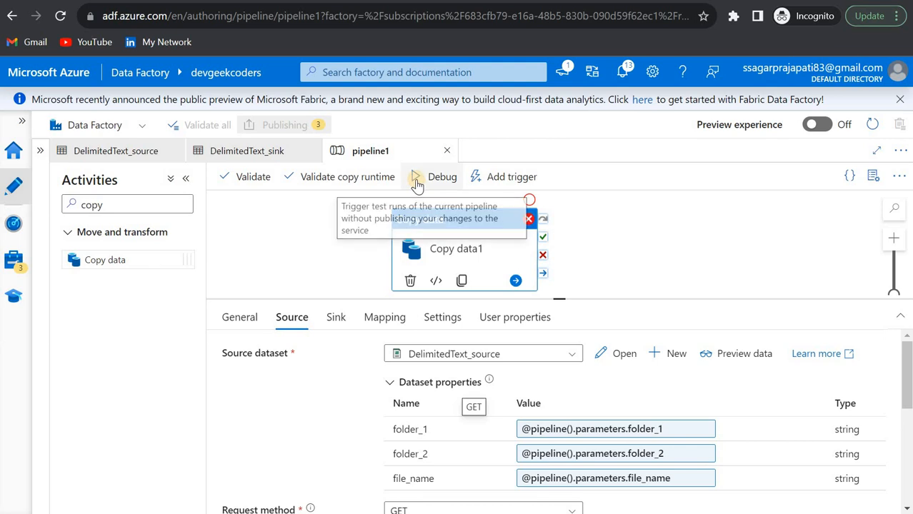
scroll(453, 420, "down", 2)
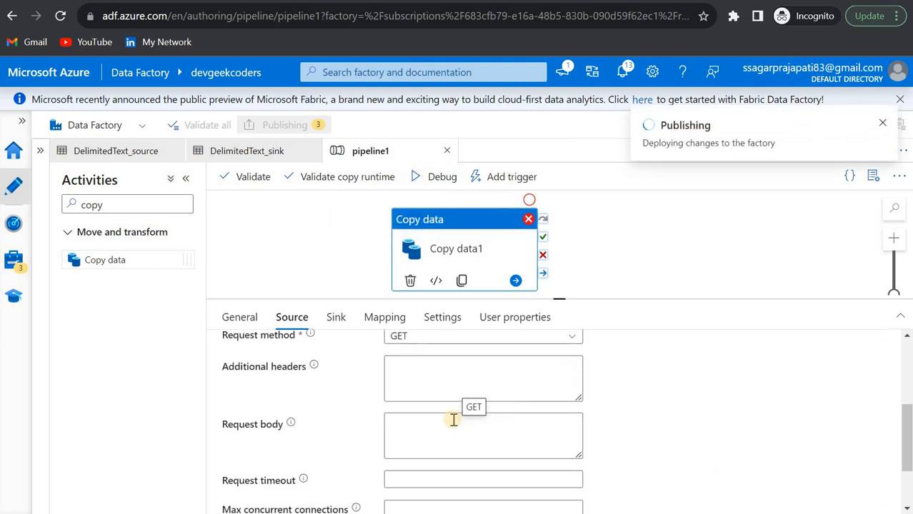
scroll(453, 420, "up", 3)
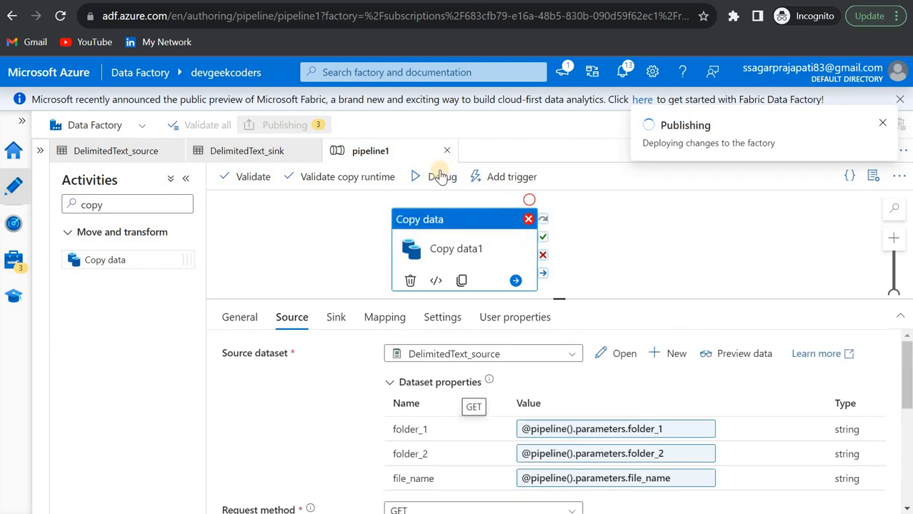
Begin a new debug run of pipeline1 and set folder_1 to 'Annual balance sheets', copying the folder name from the first Notepad++ URL.
left_click(438, 177)
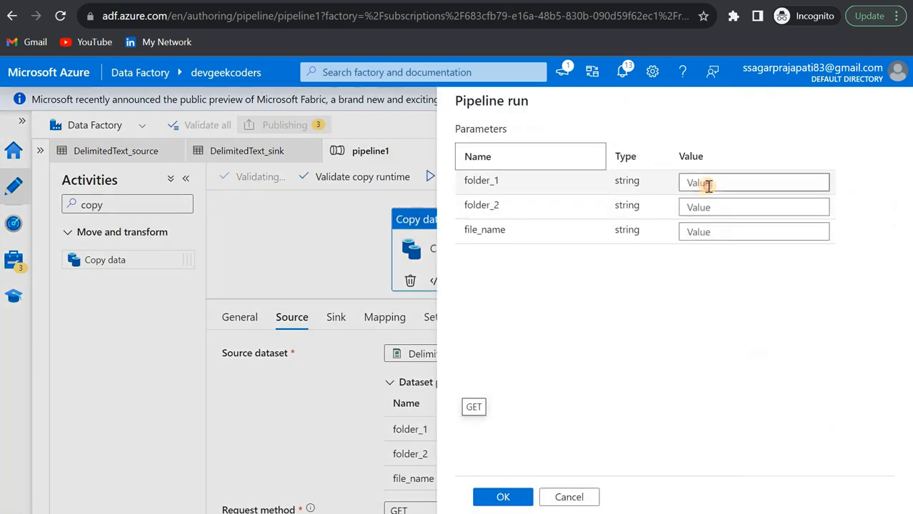
left_click(707, 185)
key("alt+Tab")
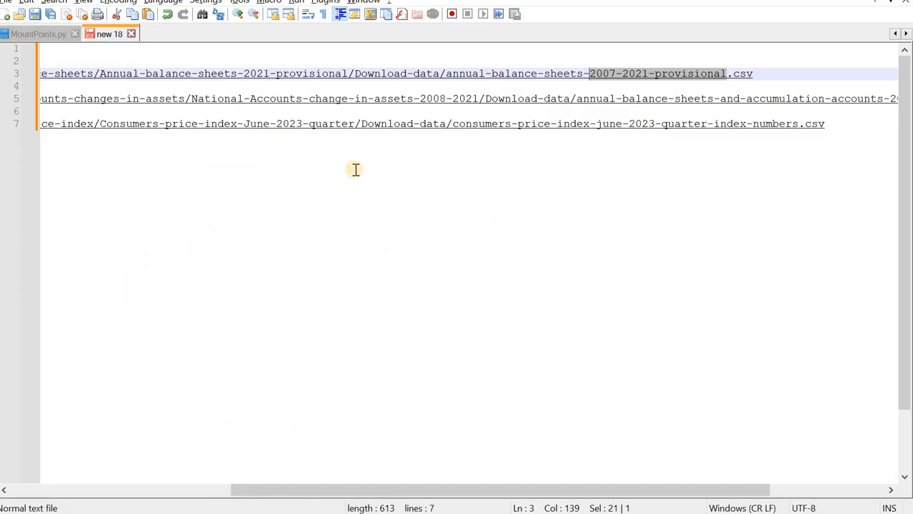
scroll(329, 216, "left", 3)
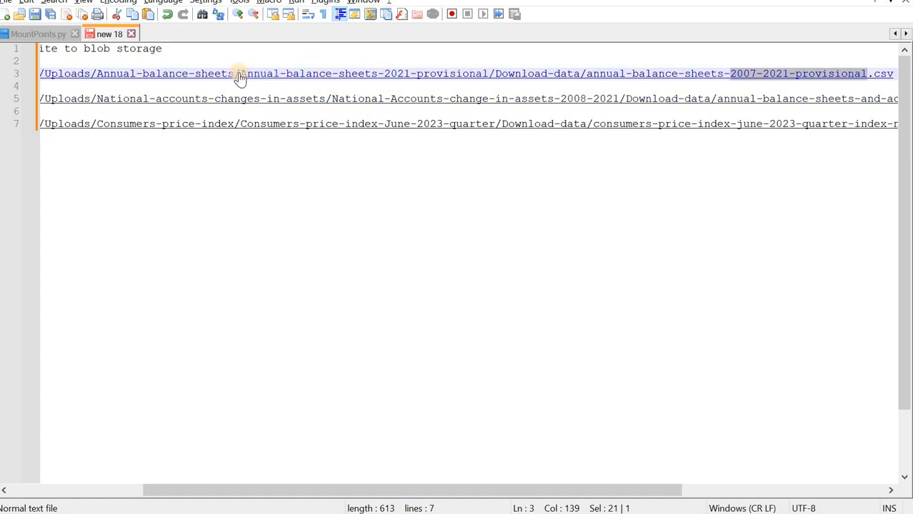
left_click_drag(237, 77, 310, 77)
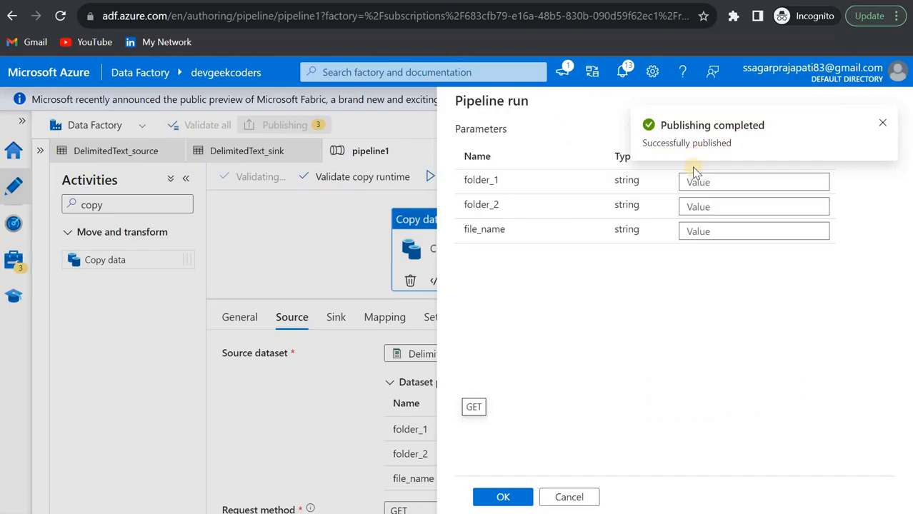
left_click(698, 181)
type("Annual-balance-sheets")
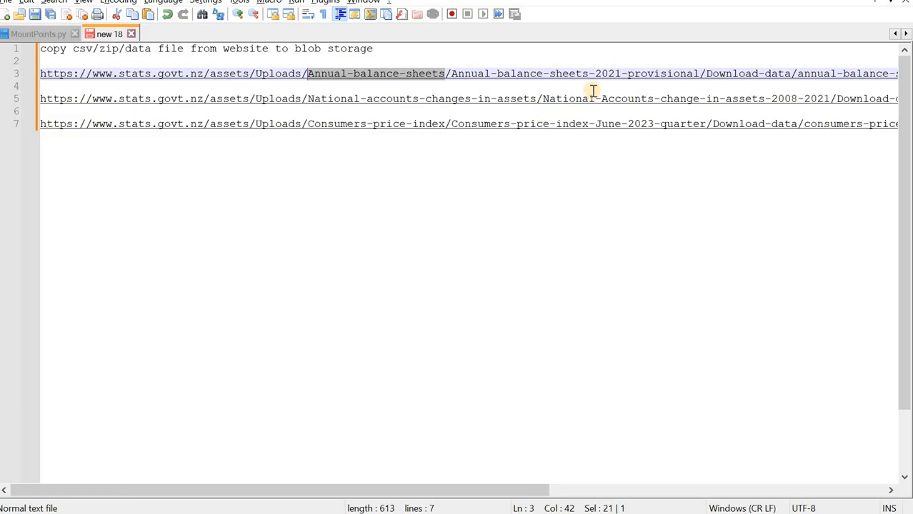
Set the folder_2 run parameter to '2021 provisional', copied from the first URL in the Notepad++ notes with its hyphen replaced by a space.
left_click_drag(700, 75, 599, 83)
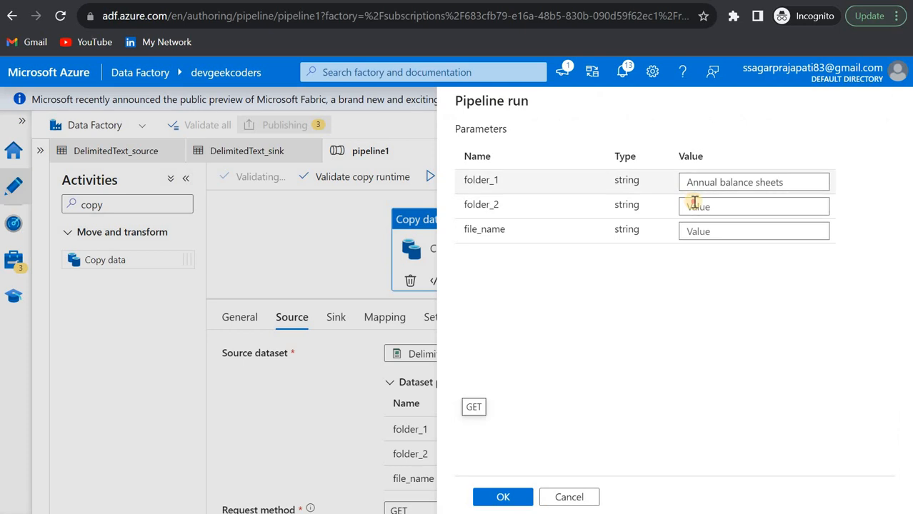
left_click(697, 206)
type("2021 Provisional")
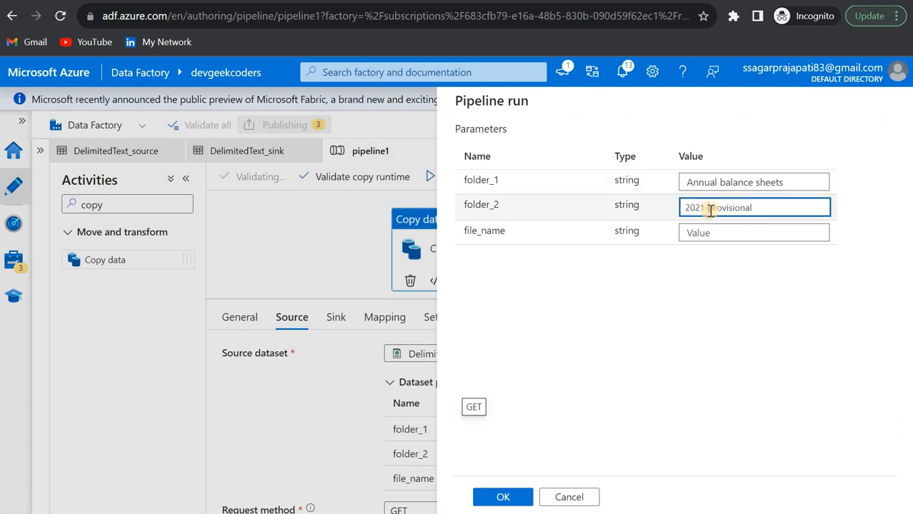
Set file_name to '2007 2021 provisional.csv', copied from the first Notepad++ URL with spaces replacing the hyphens, and start the debug run.
key("alt+Tab")
scroll(626, 215, "right", 2)
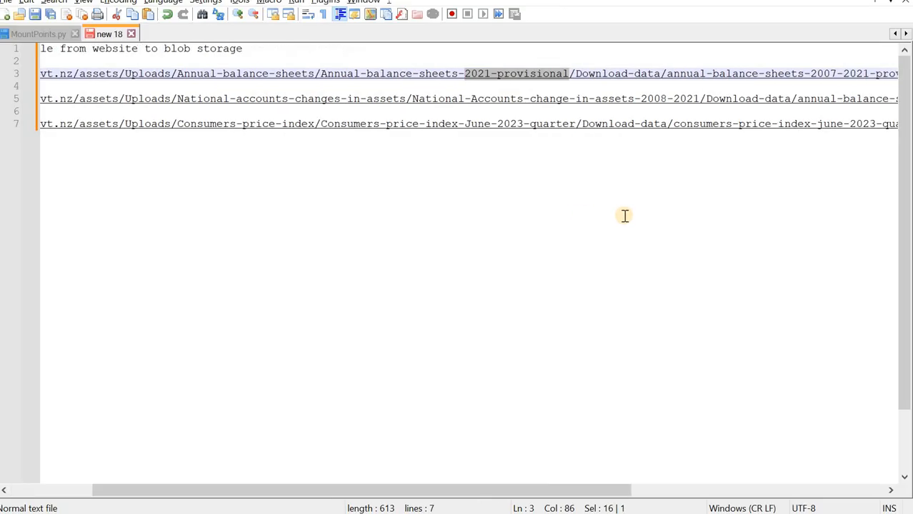
scroll(625, 216, "right", 2)
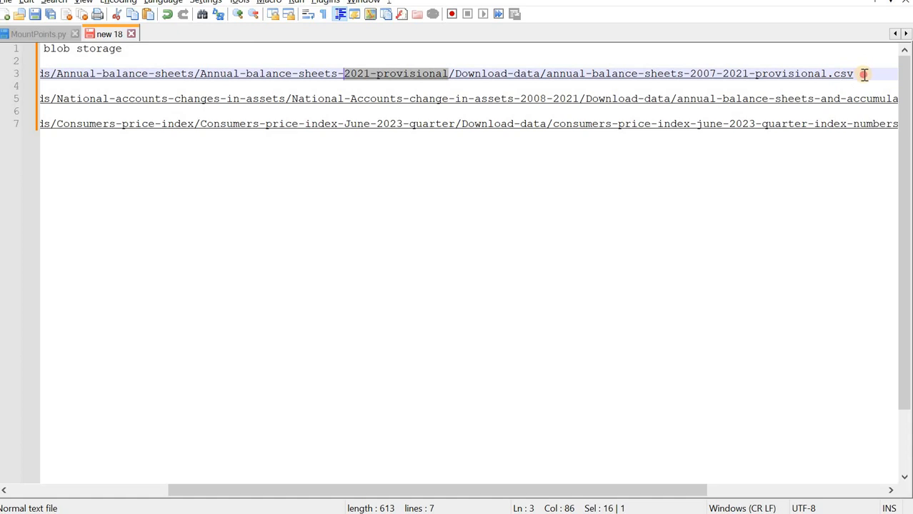
left_click_drag(864, 74, 692, 77)
key("ctrl+c")
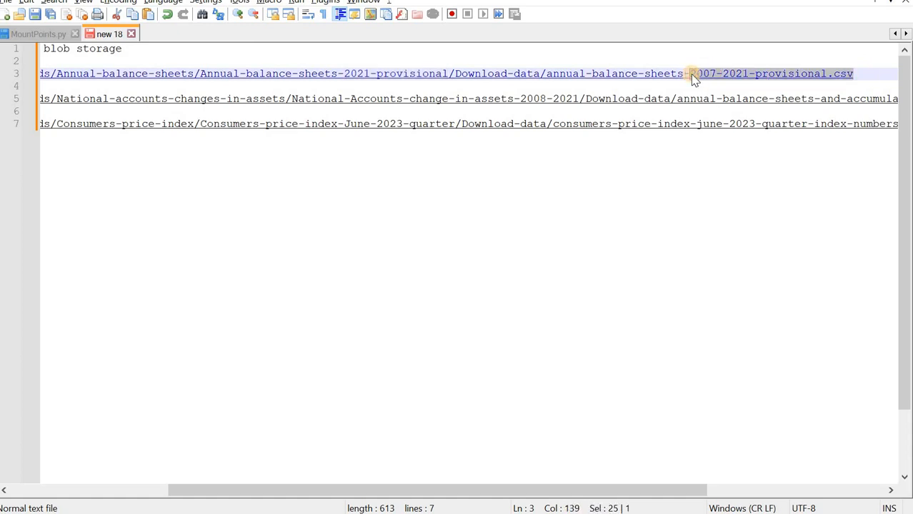
key("alt+Tab")
left_click(700, 230)
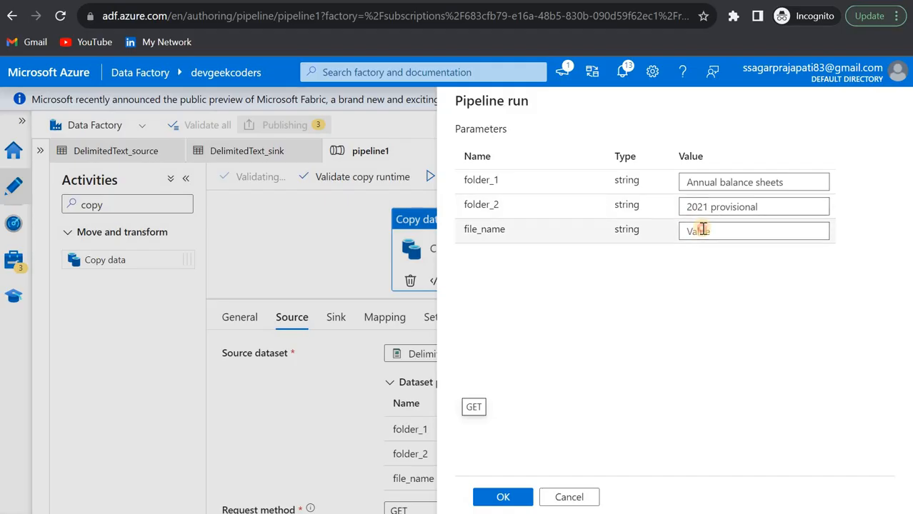
key("ctrl+v")
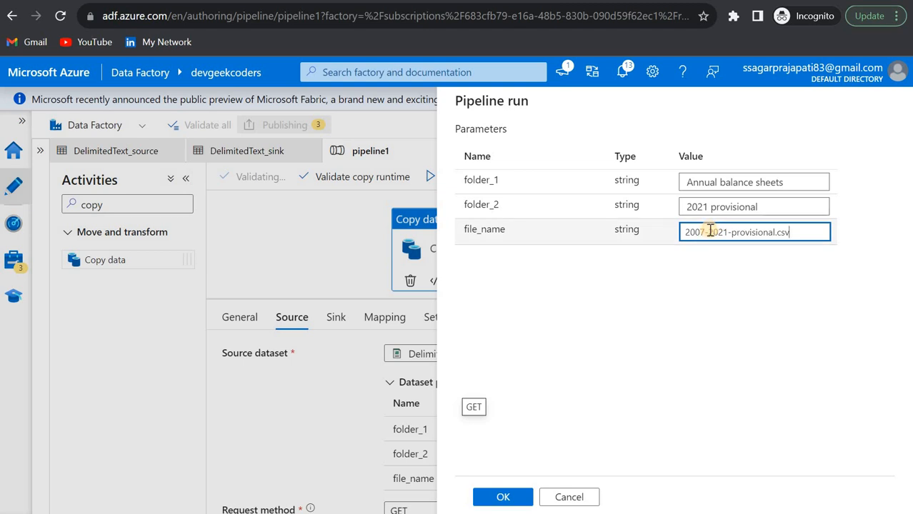
left_click(711, 230)
key("BackSpace")
key("Delete")
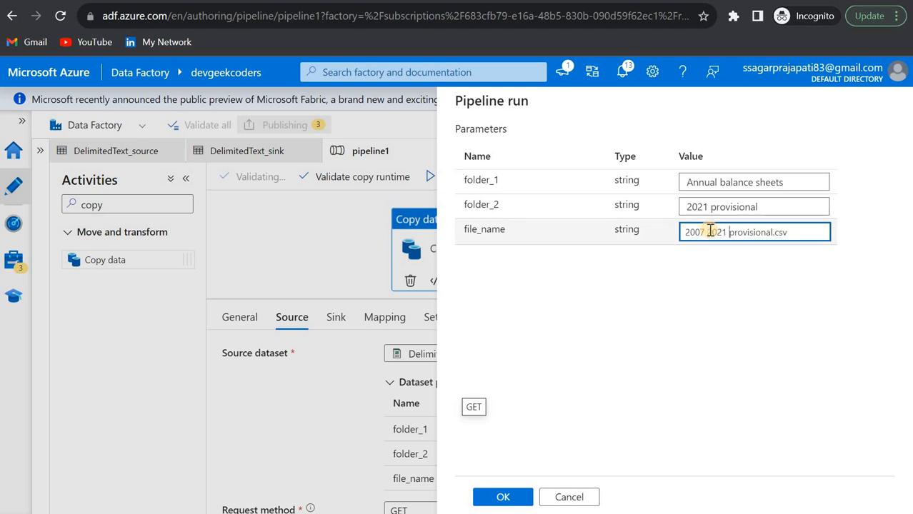
left_click(493, 500)
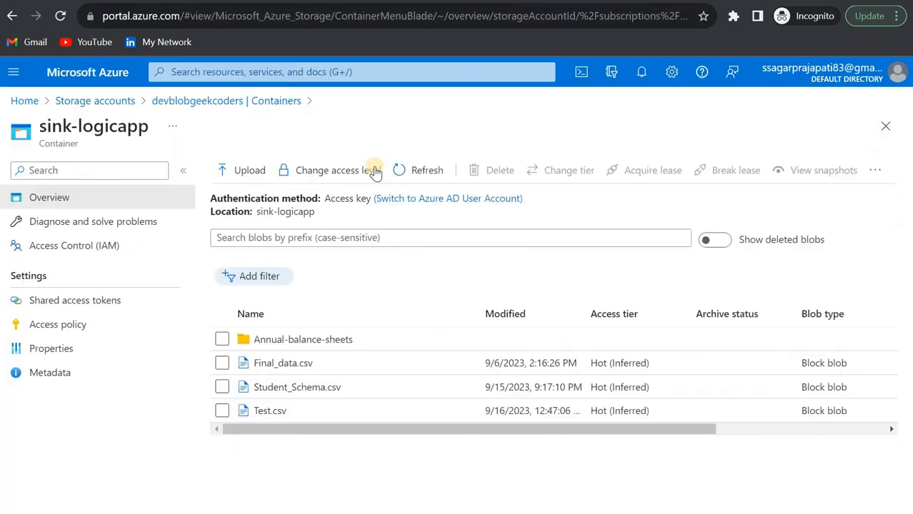
Refresh the sink-logicapp container in the Azure portal, view the properties of 'Annual balance sheets2007 2021 provisional.csv', and return to the container.
left_click(421, 171)
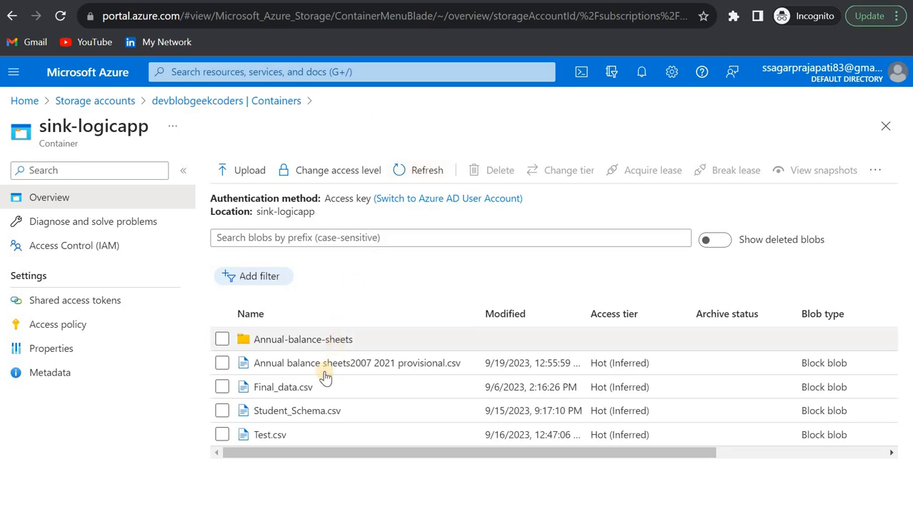
left_click(369, 366)
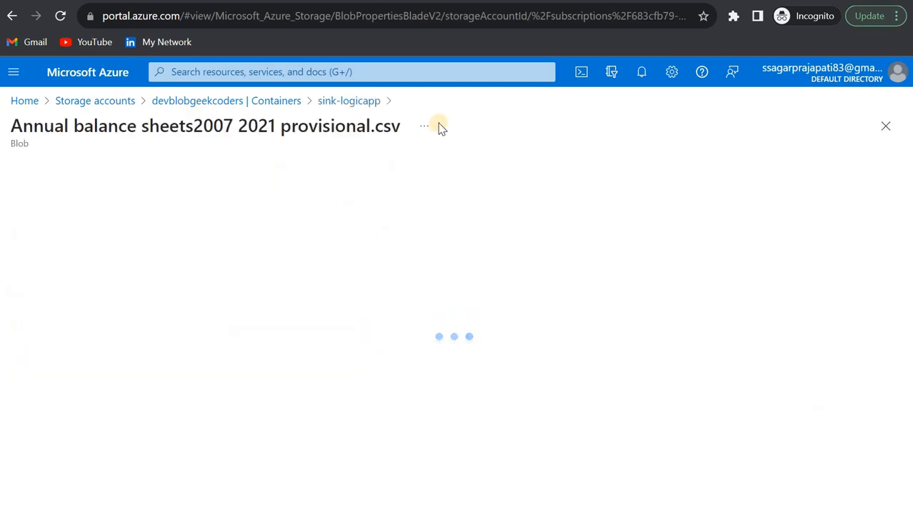
left_click(333, 103)
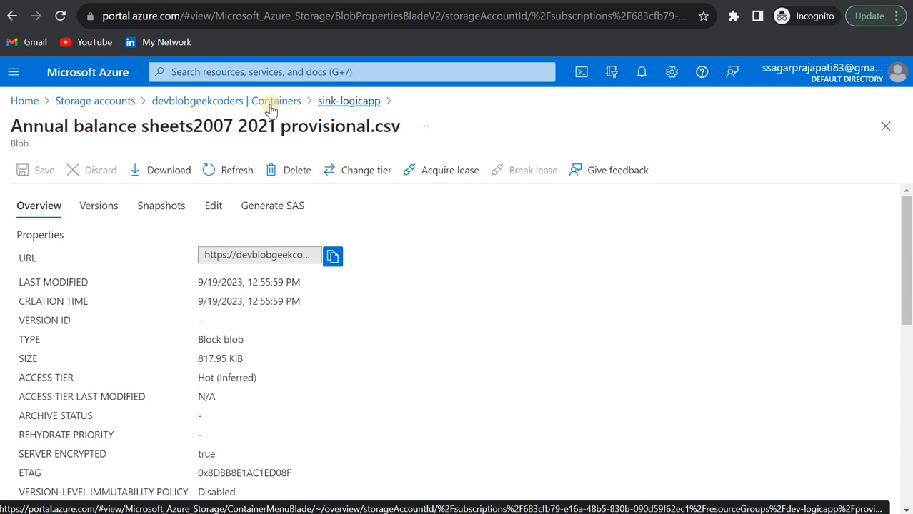